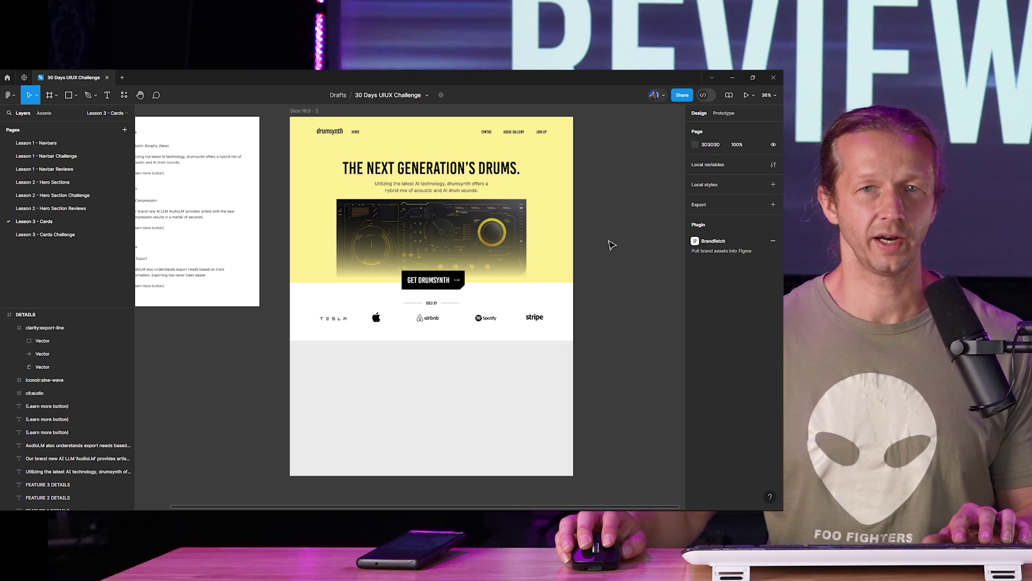
Examine the drumsynth landing page layout and the content of the three features in the DETAILS frame
drag(334, 196, 427, 213)
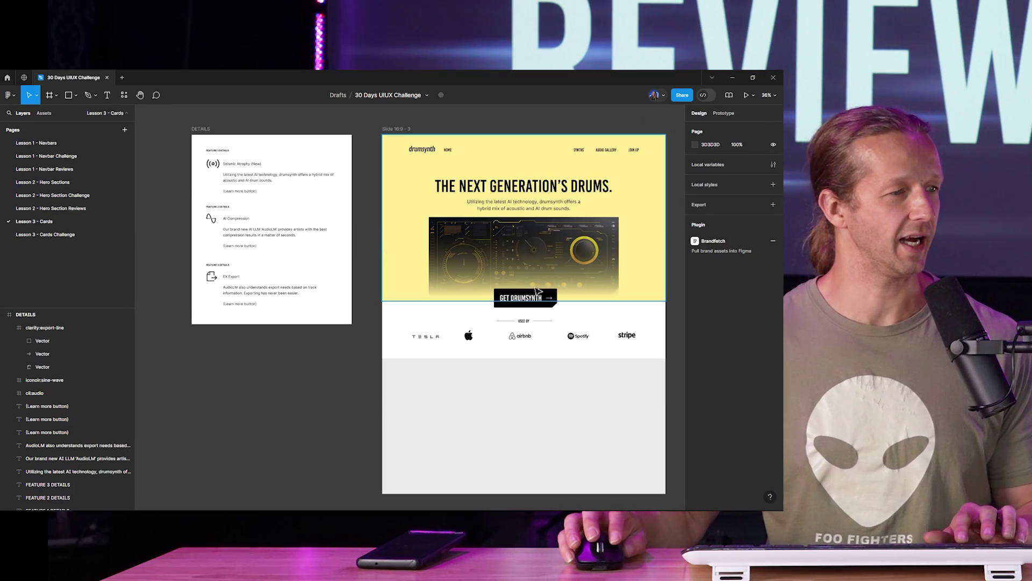
drag(596, 210, 554, 213)
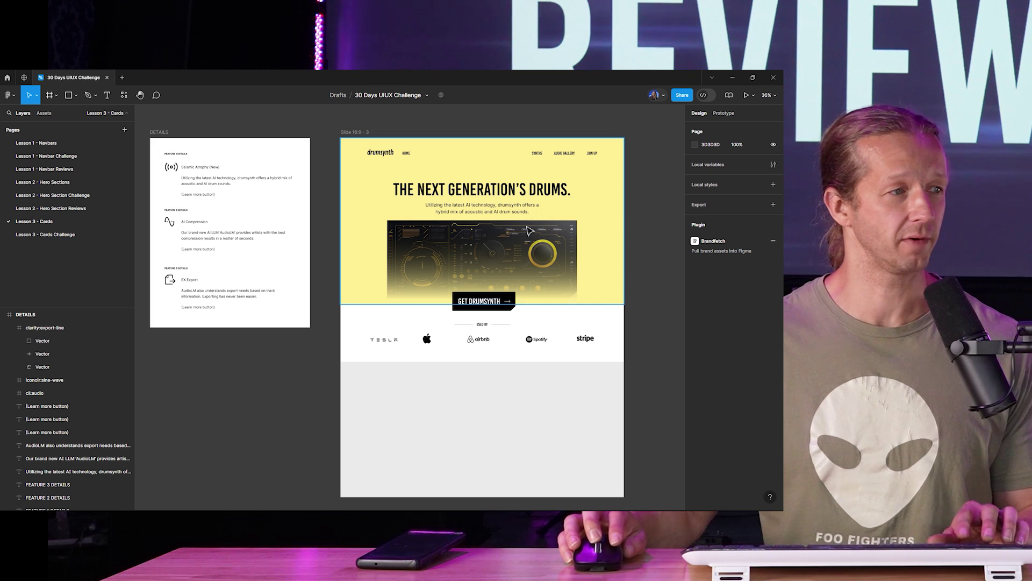
scroll(527, 215, up, 3)
scroll(520, 214, down, 3)
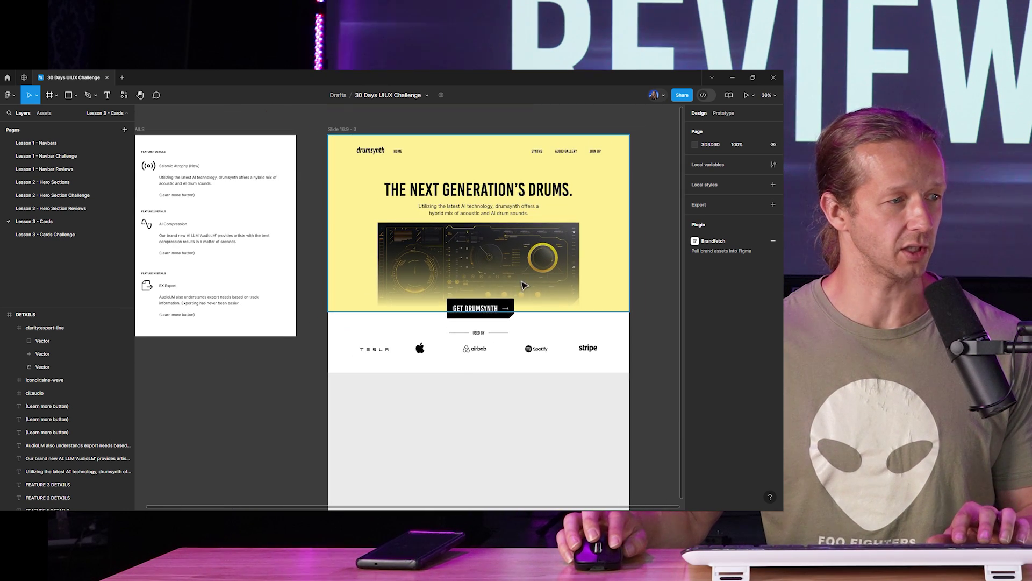
drag(484, 412, 486, 301)
drag(354, 277, 435, 365)
drag(440, 298, 574, 425)
scroll(283, 205, up, 5)
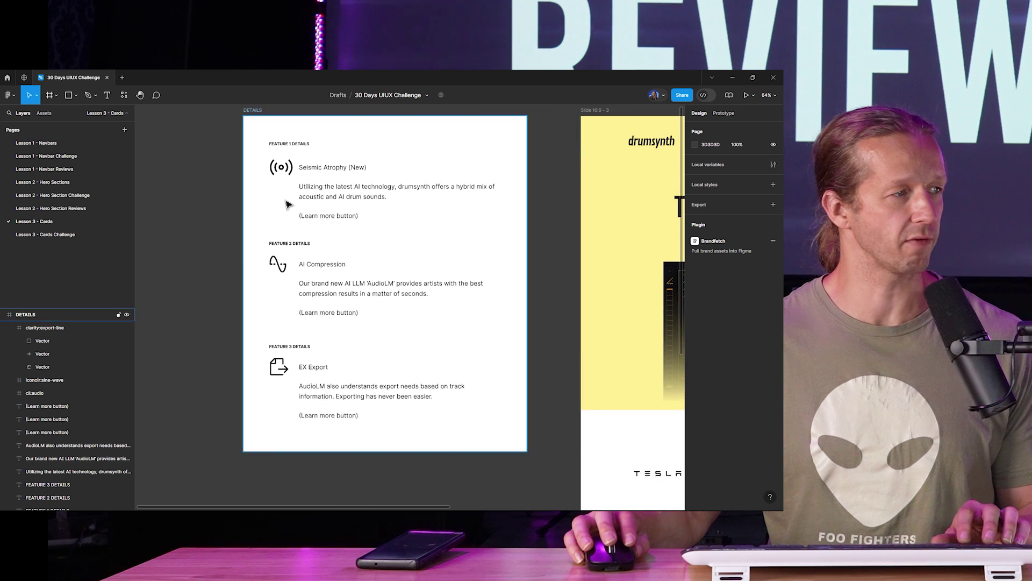
drag(410, 237, 448, 245)
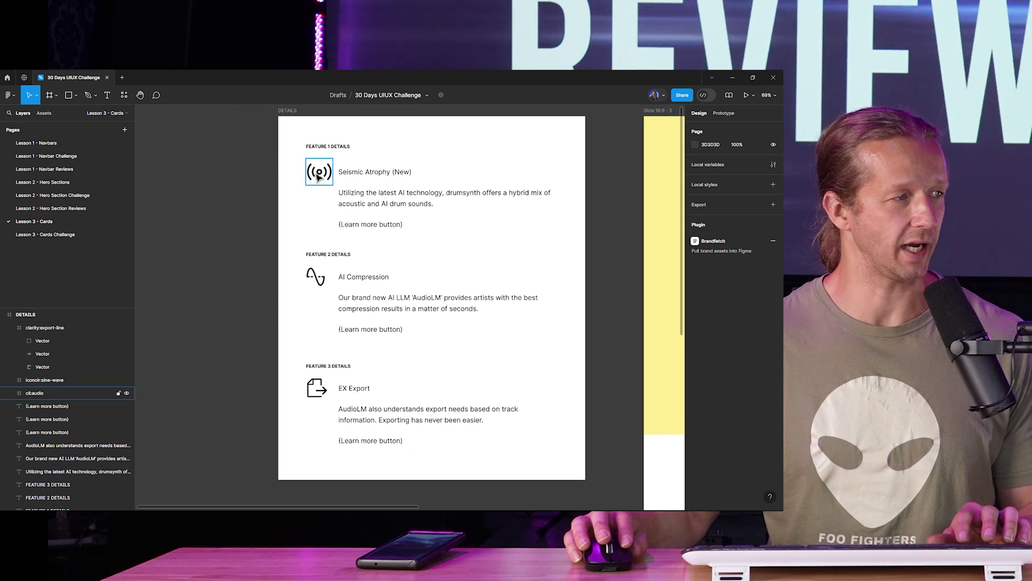
click(323, 176)
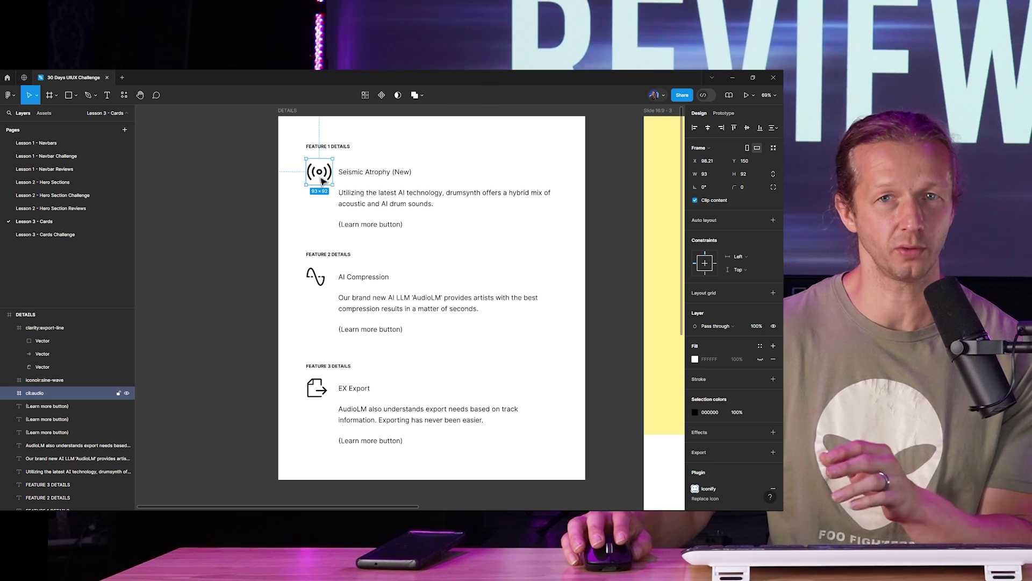
click(275, 132)
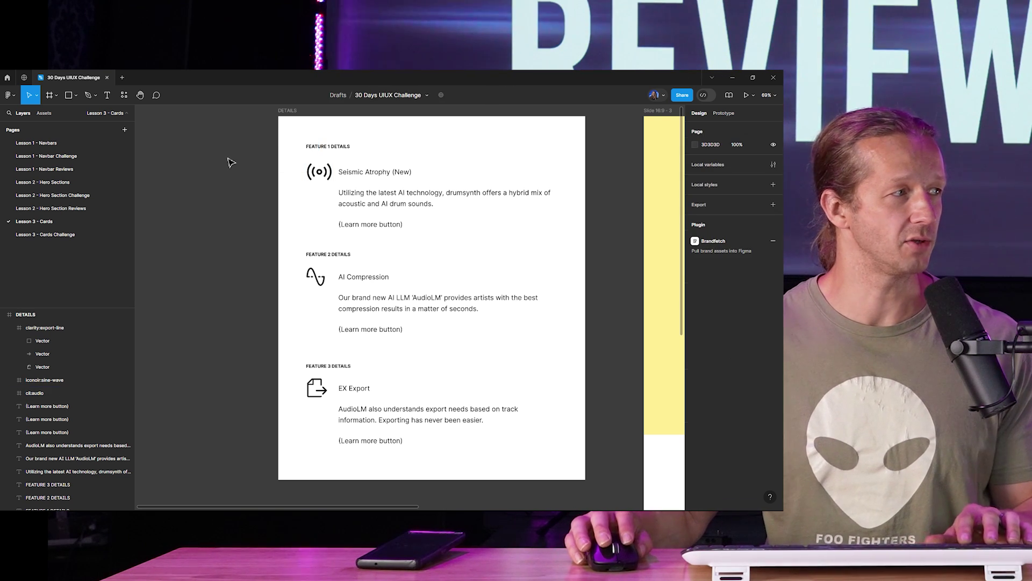
Search the available plugins for "iconify"
click(73, 236)
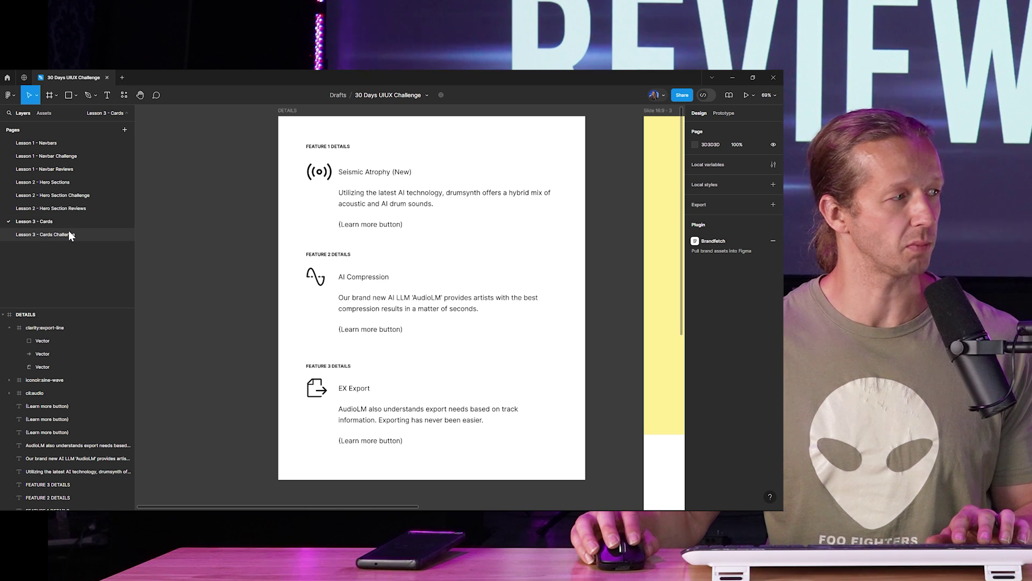
click(61, 224)
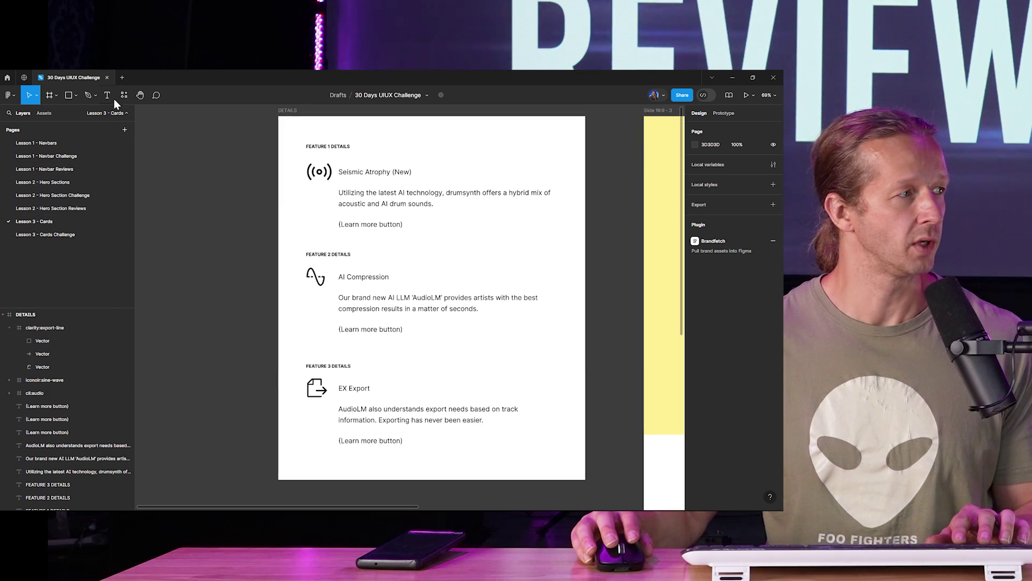
click(124, 97)
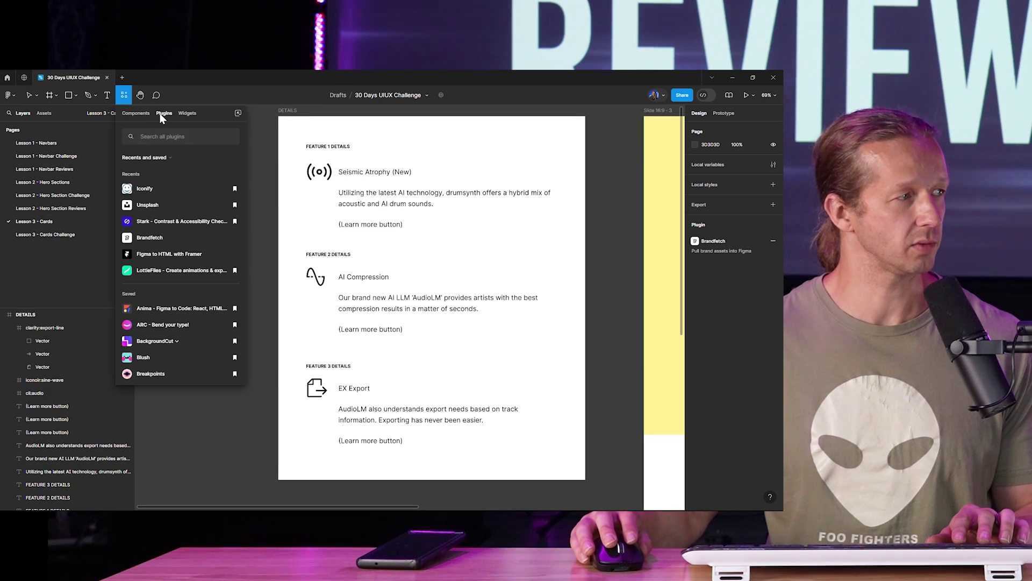
text(iconify)
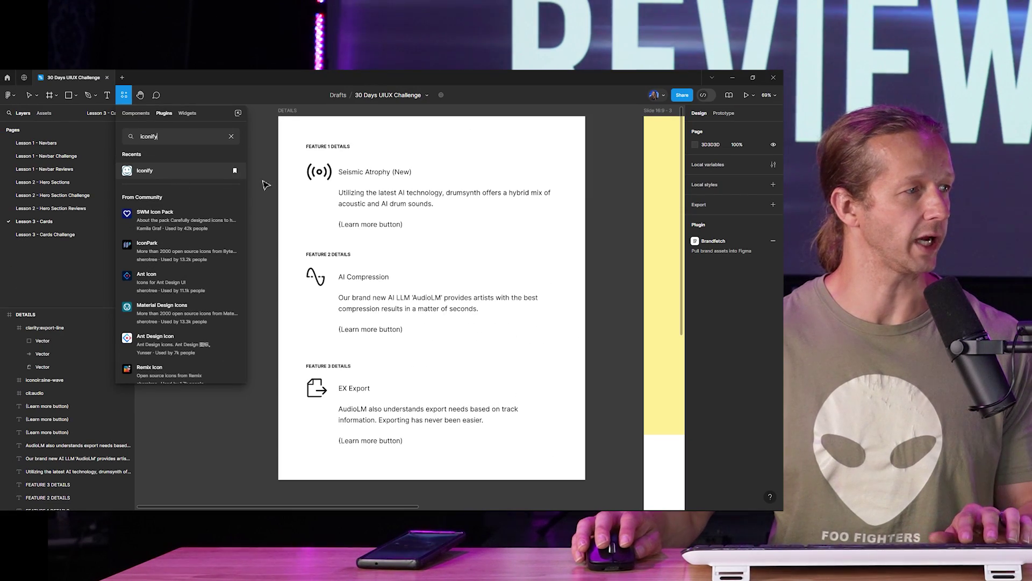
click(263, 183)
Run the Iconify plugin, browse its export icons and close it
scroll(248, 186, down, 1)
right_click(240, 193)
mouse_move(250, 256)
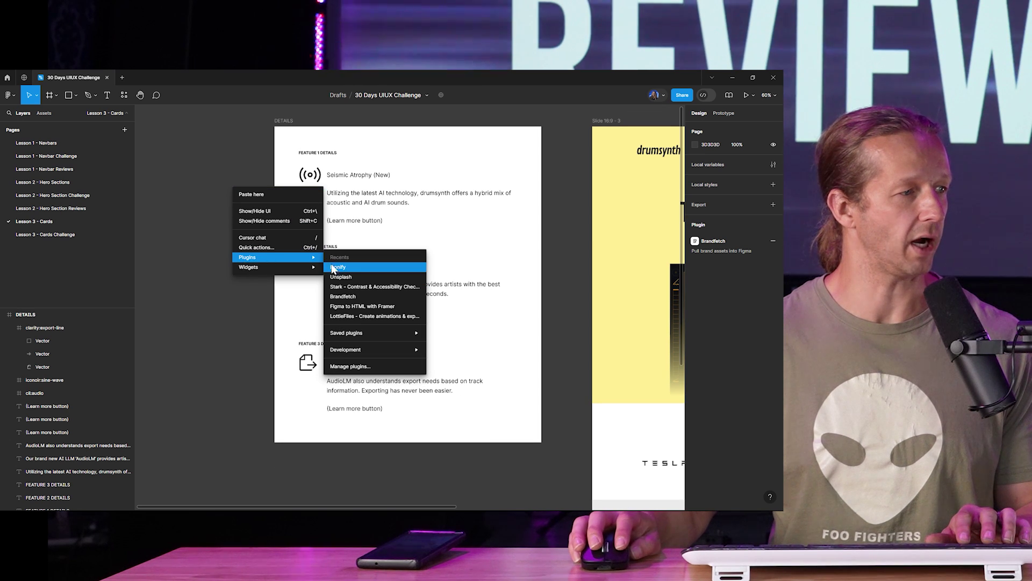
click(339, 267)
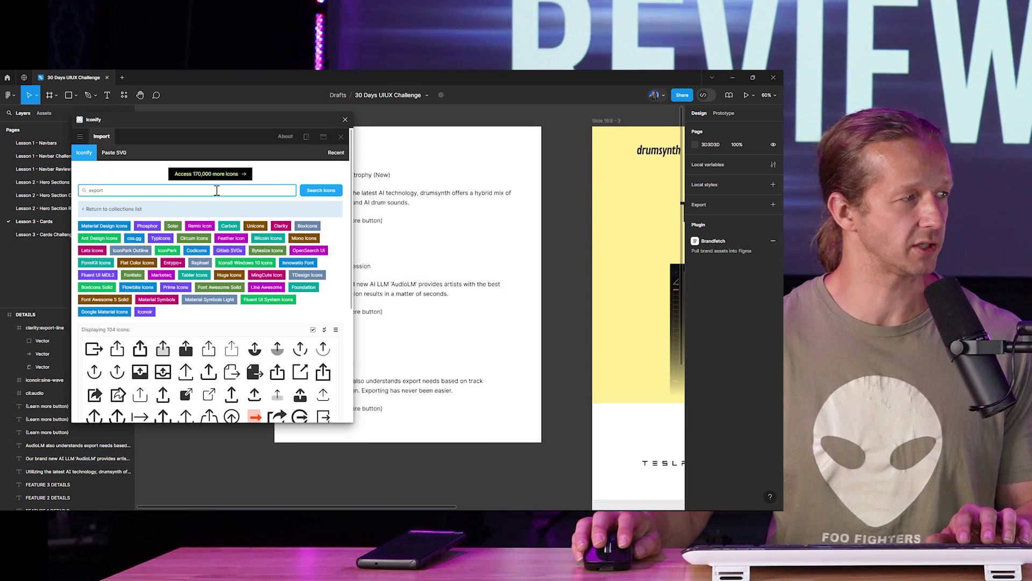
scroll(200, 246, down, 3)
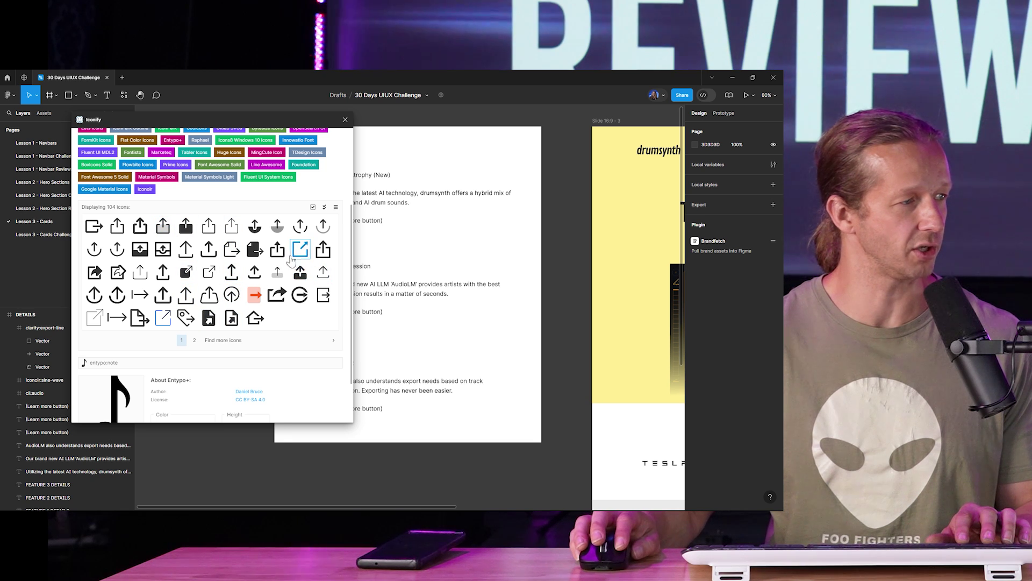
click(345, 120)
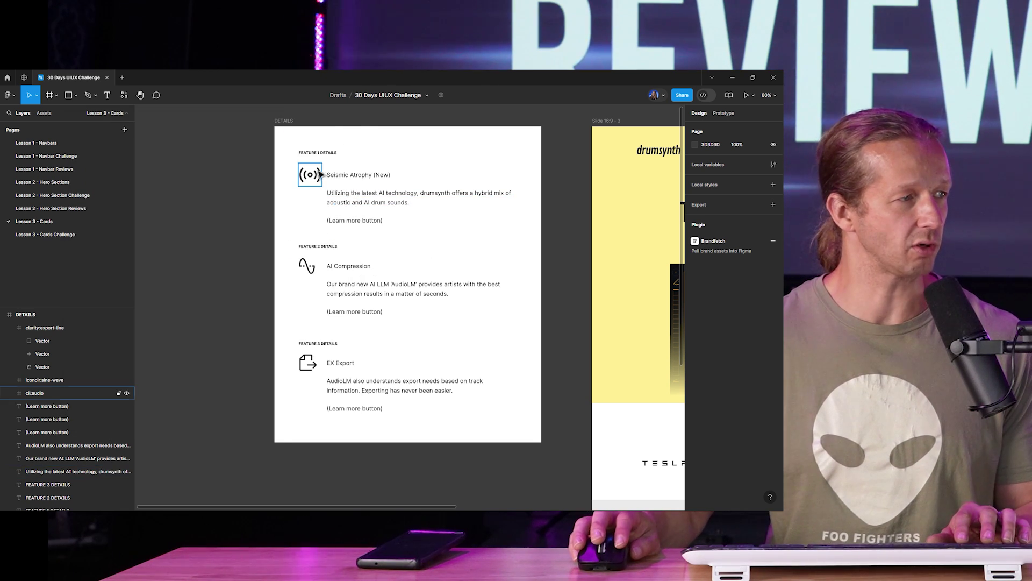
Inspect the icons, feature labels and title text of the three features in the DETAILS frame
scroll(307, 266, up, 3)
click(306, 267)
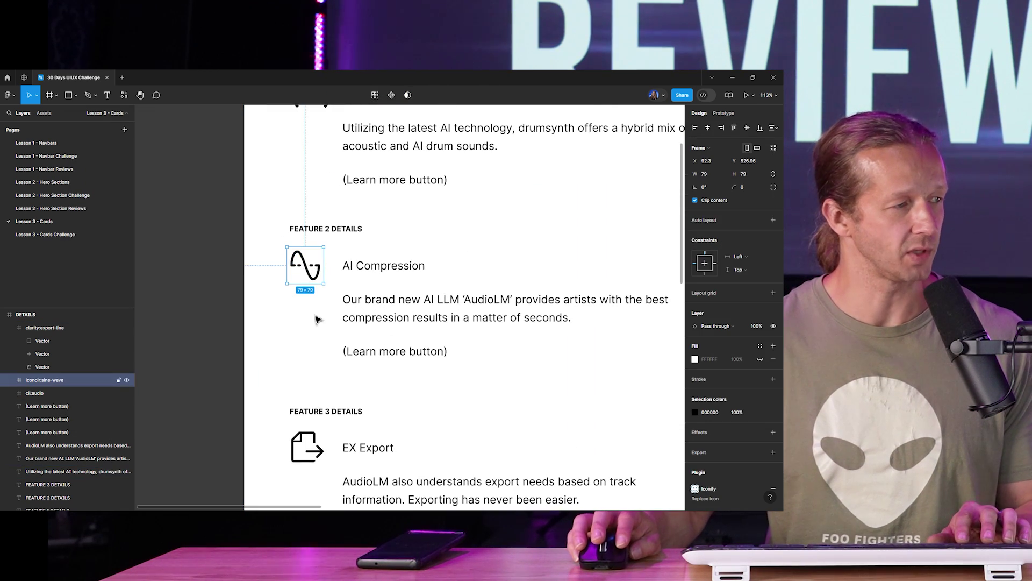
click(307, 447)
click(305, 230)
scroll(304, 230, down, 5)
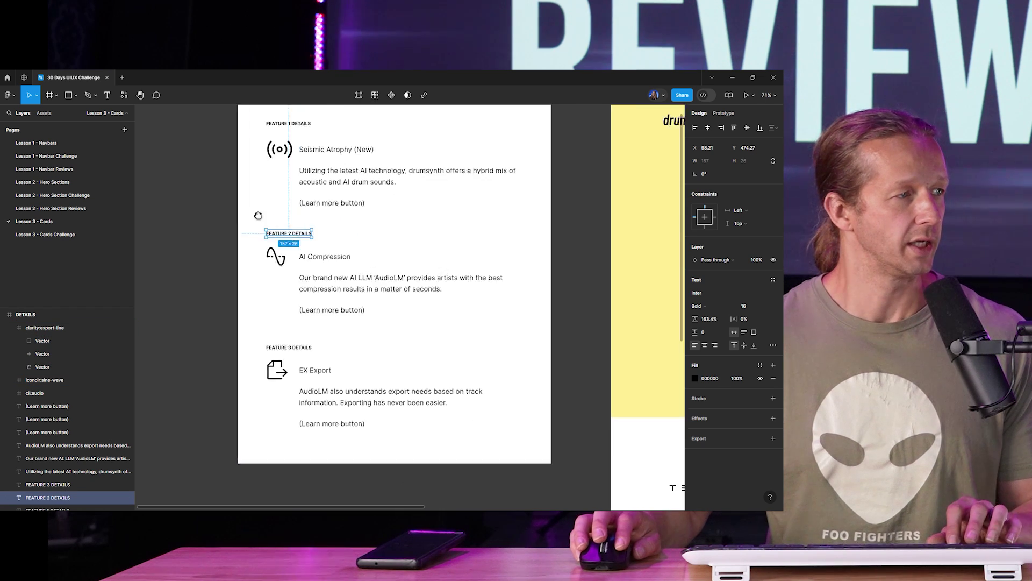
click(265, 207)
click(225, 232)
scroll(230, 156, right, 1)
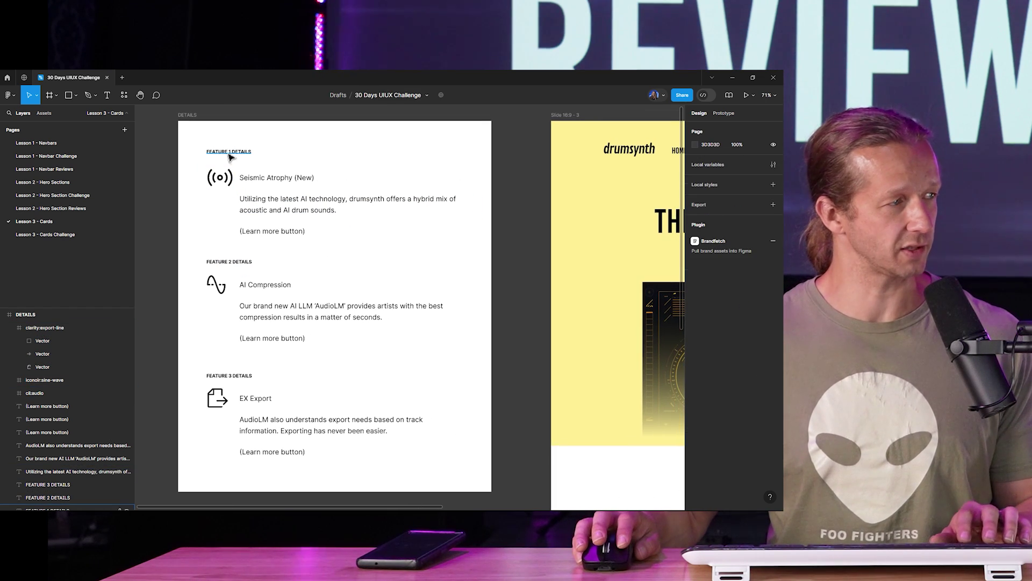
click(273, 182)
scroll(273, 186, up, 4)
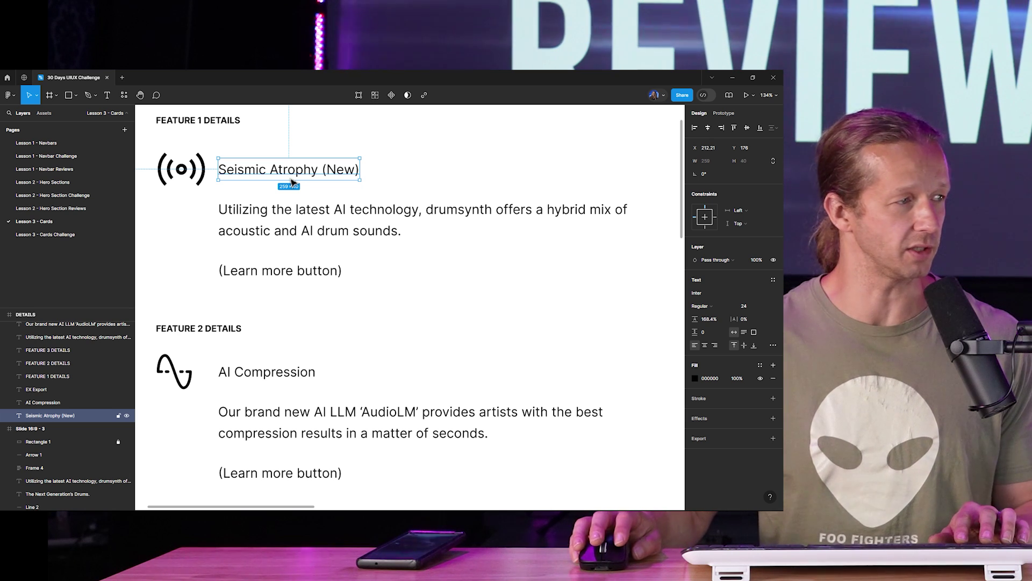
scroll(294, 213, down, 2)
scroll(341, 233, down, 4)
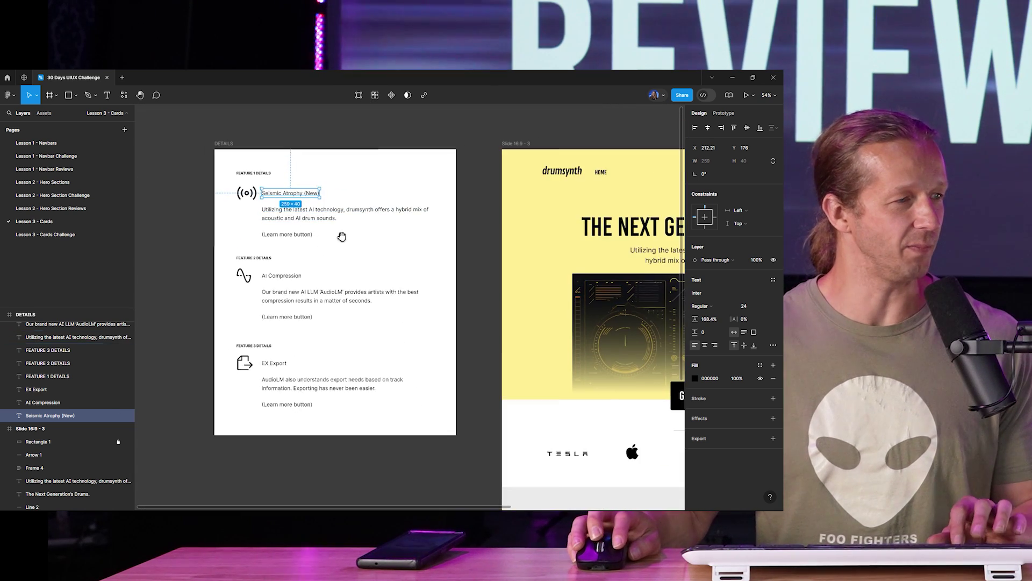
click(388, 329)
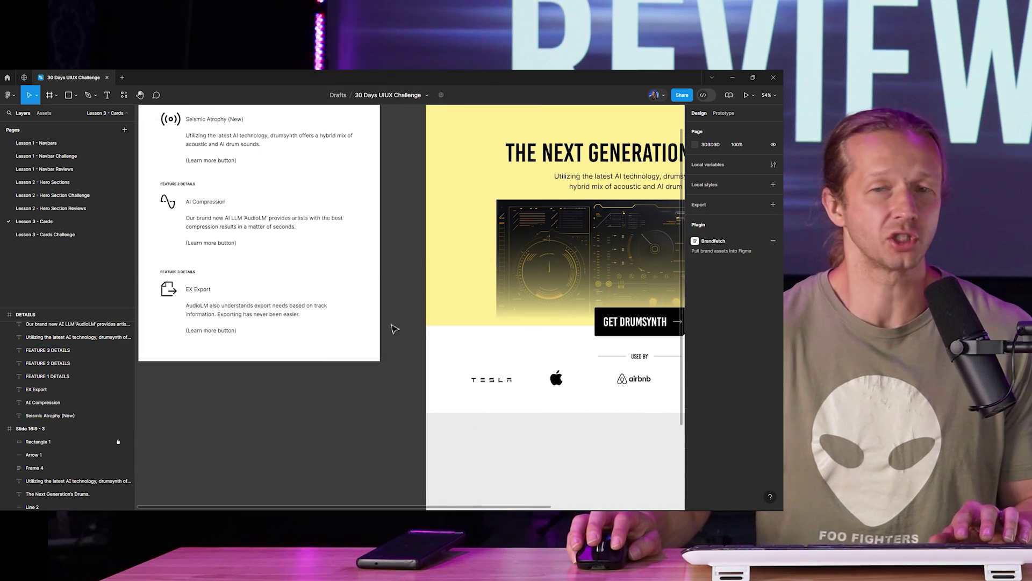
Examine the angled corners of the GET DRUMSYNTH button and hero image, and the empty grey section below the logos
drag(493, 415, 376, 339)
scroll(564, 213, up, 5)
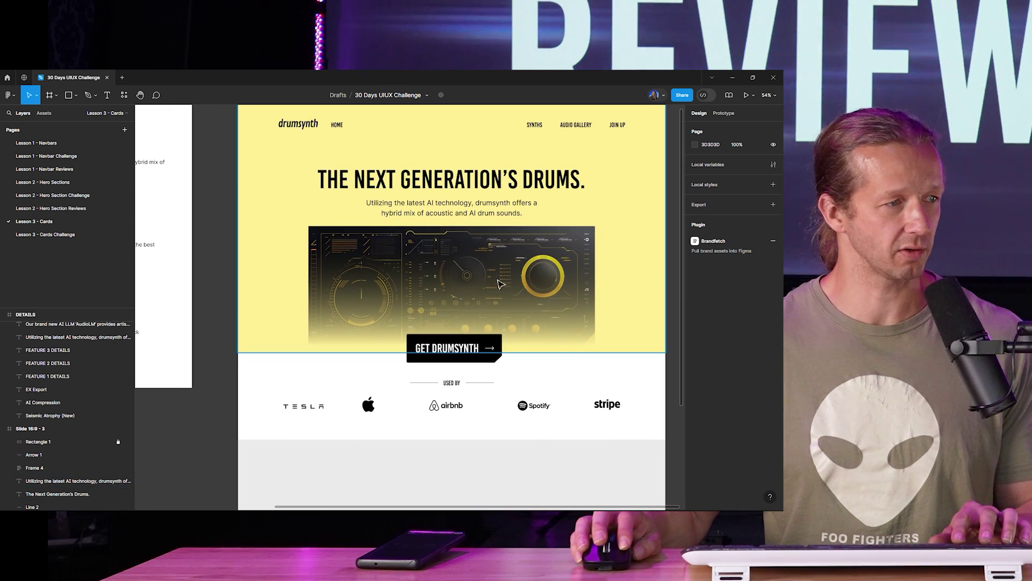
scroll(493, 359, up, 4)
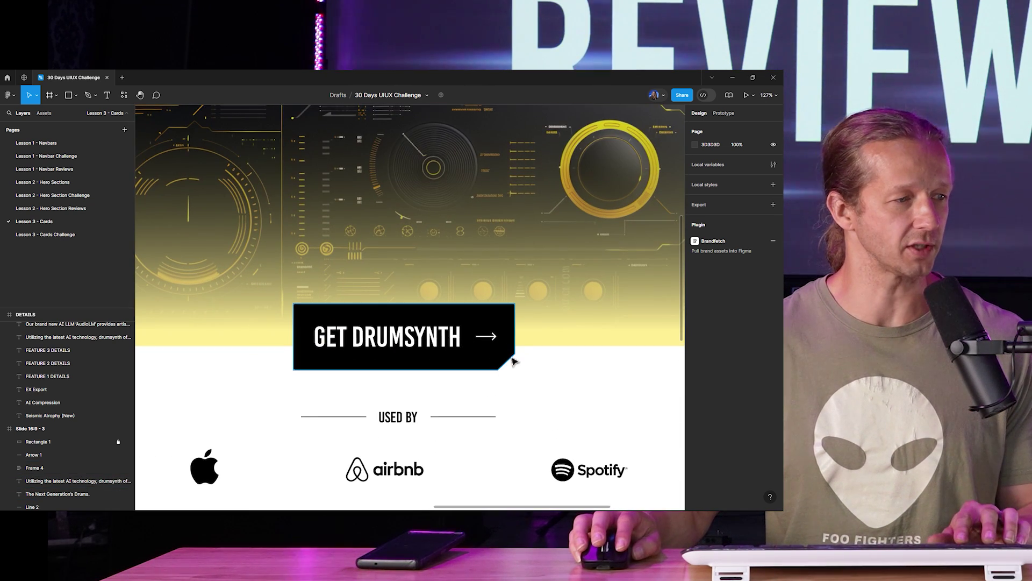
scroll(514, 357, up, 5)
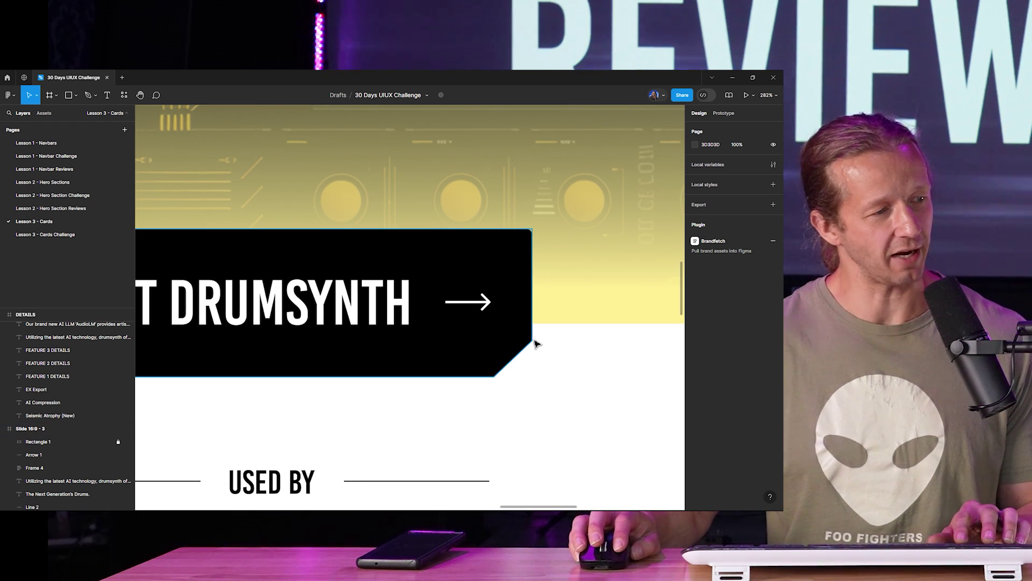
scroll(528, 285, down, 6)
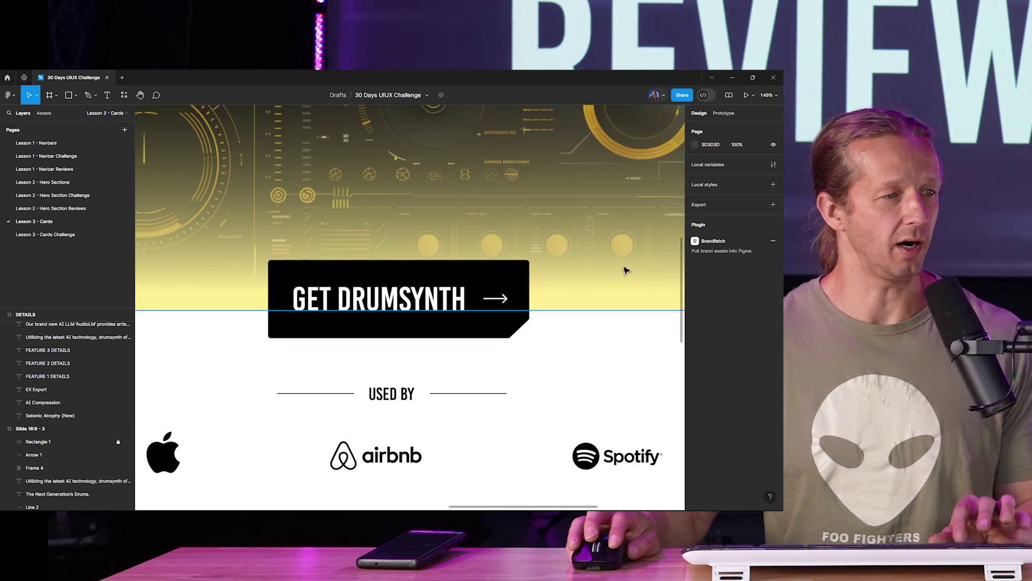
scroll(385, 292, up, 3)
scroll(528, 299, up, 4)
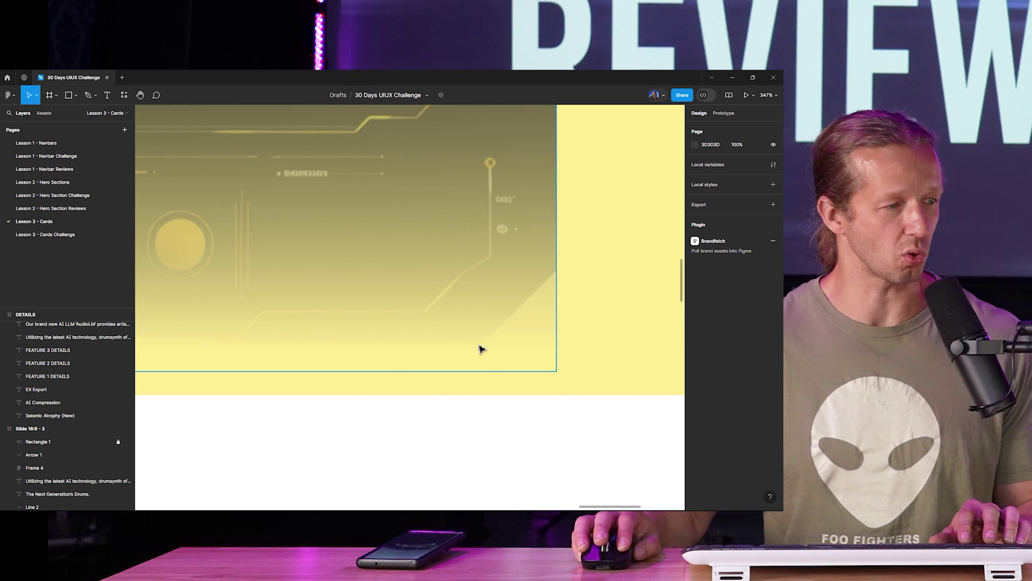
scroll(560, 258, down, 5)
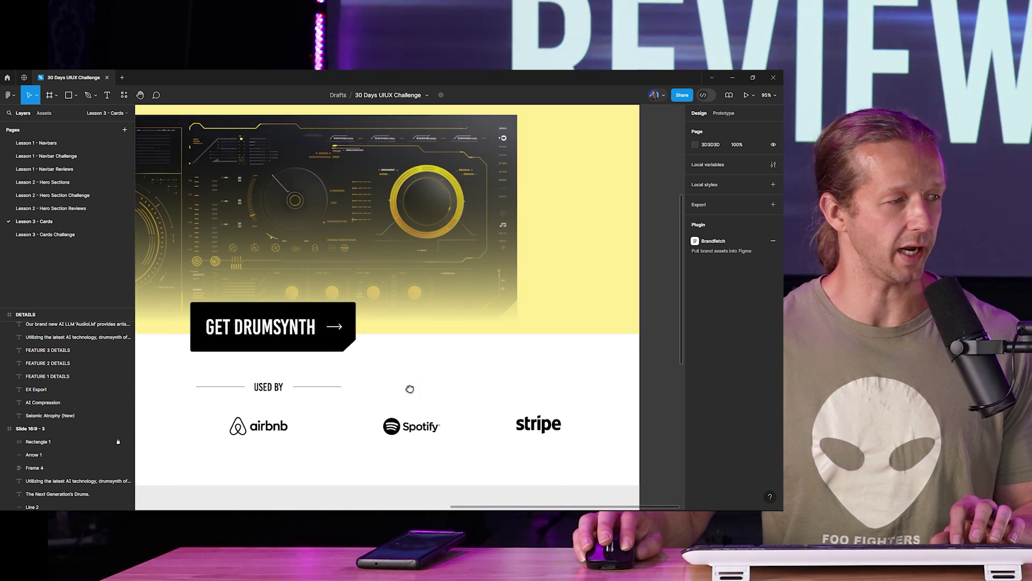
drag(409, 389, 532, 281)
scroll(530, 311, down, 3)
drag(522, 395, 514, 259)
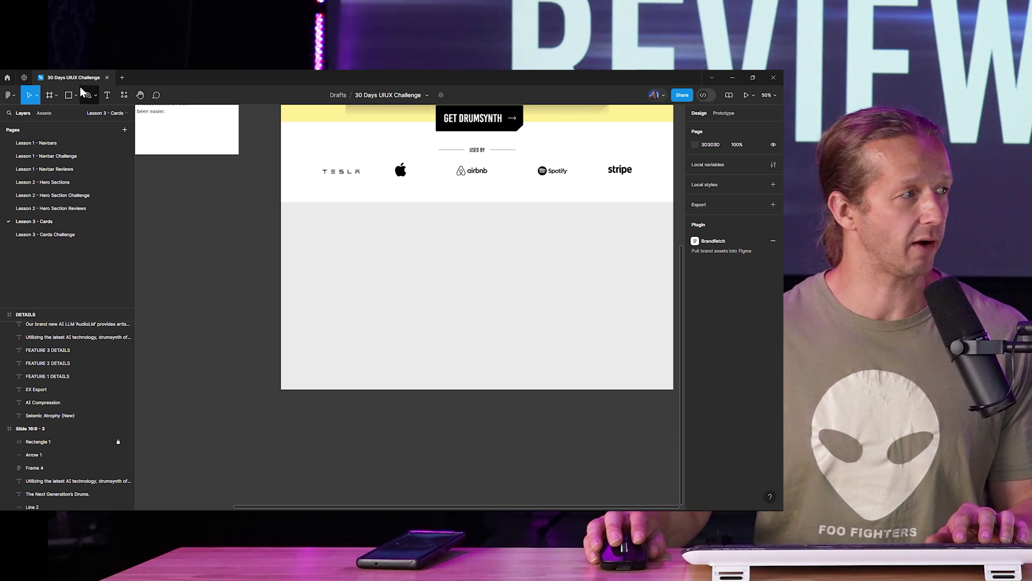
Draw a closed upright card outline with a cut lower-right corner in the grey section using the Pen tool
click(88, 95)
scroll(328, 259, up, 2)
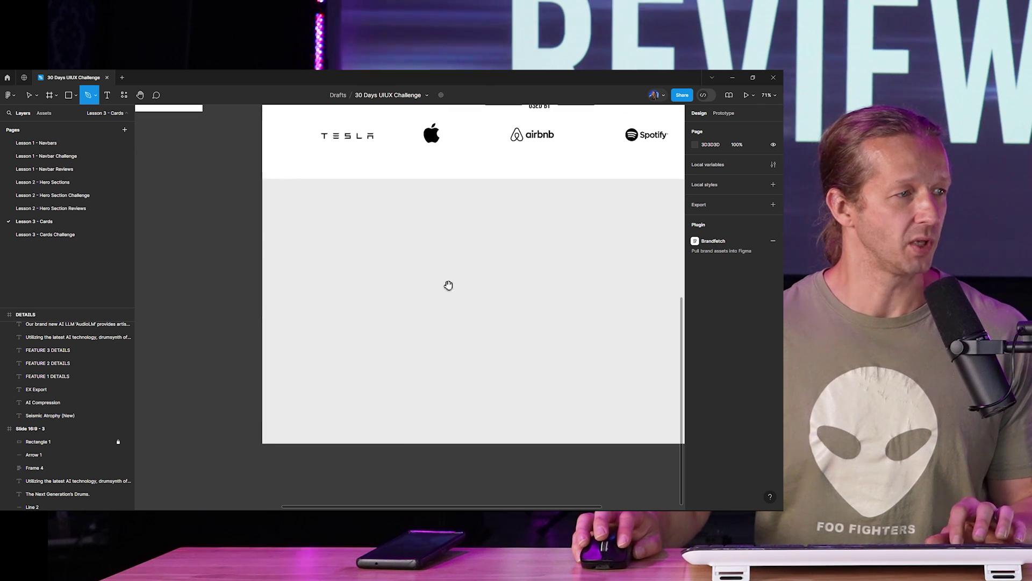
scroll(449, 283, right, 2)
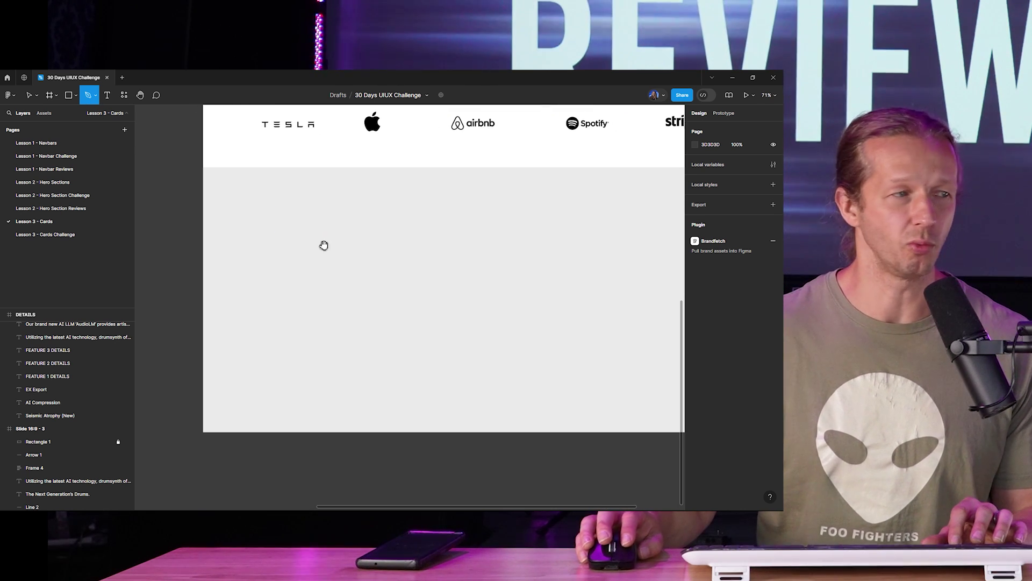
drag(325, 245, 422, 248)
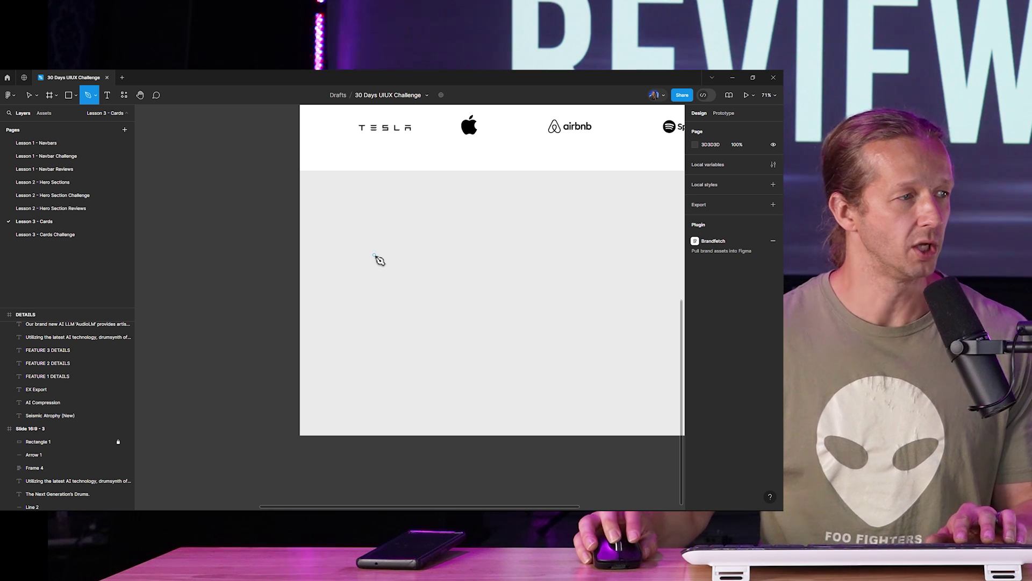
ctrl+scroll(376, 252, up, 3)
click(349, 225)
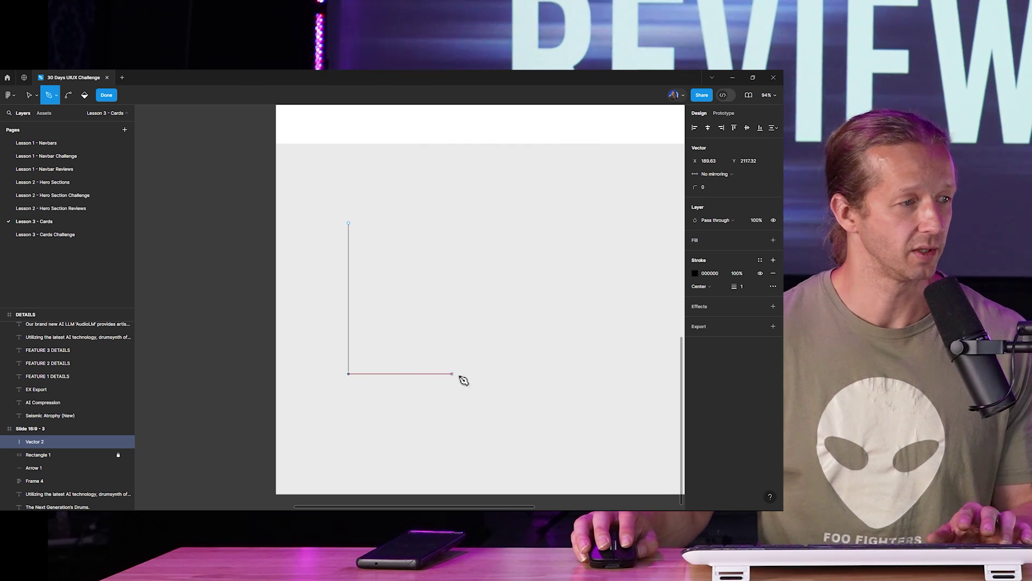
click(460, 373)
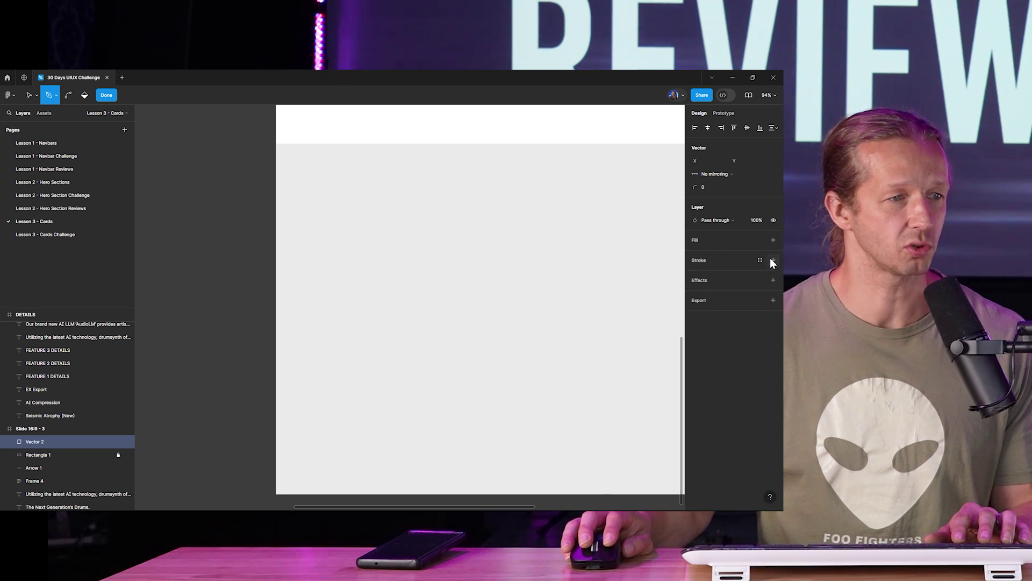
Add a solid white FFFFFF fill to the card shape
click(773, 240)
click(694, 254)
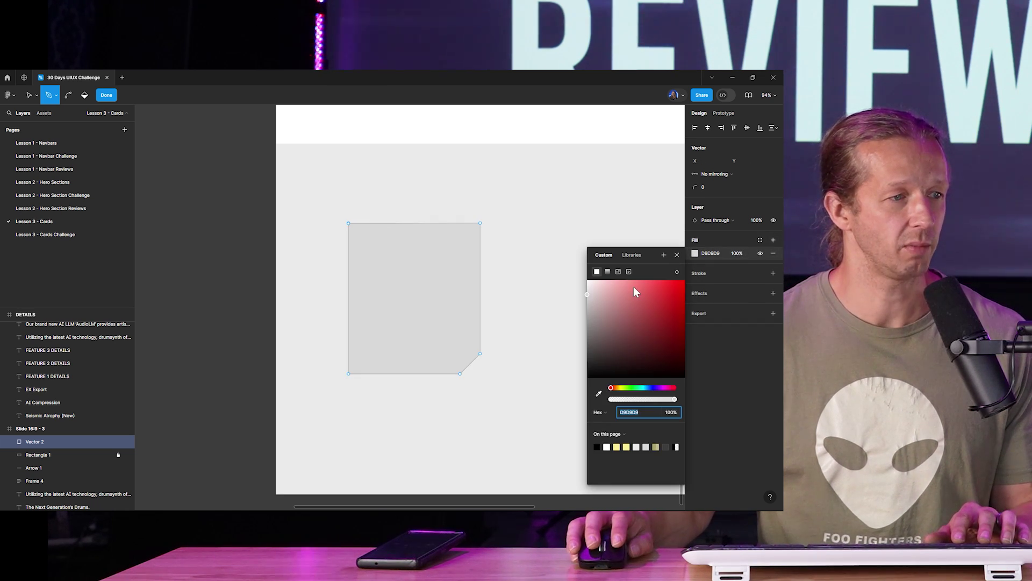
drag(635, 322, 479, 212)
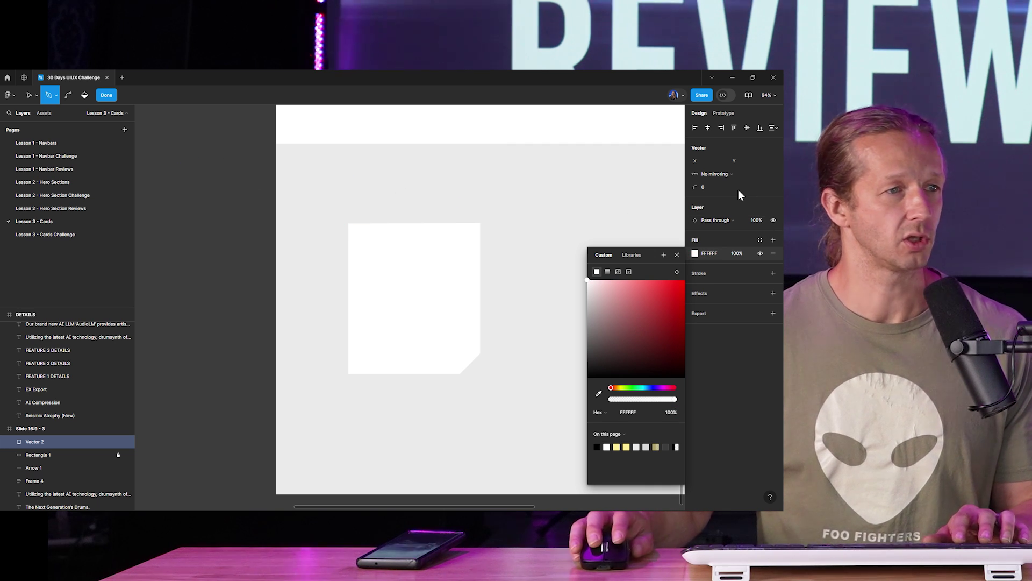
Finish editing the card's vector points and enlarge the card to about 492 wide and 648 high
key(Escape)
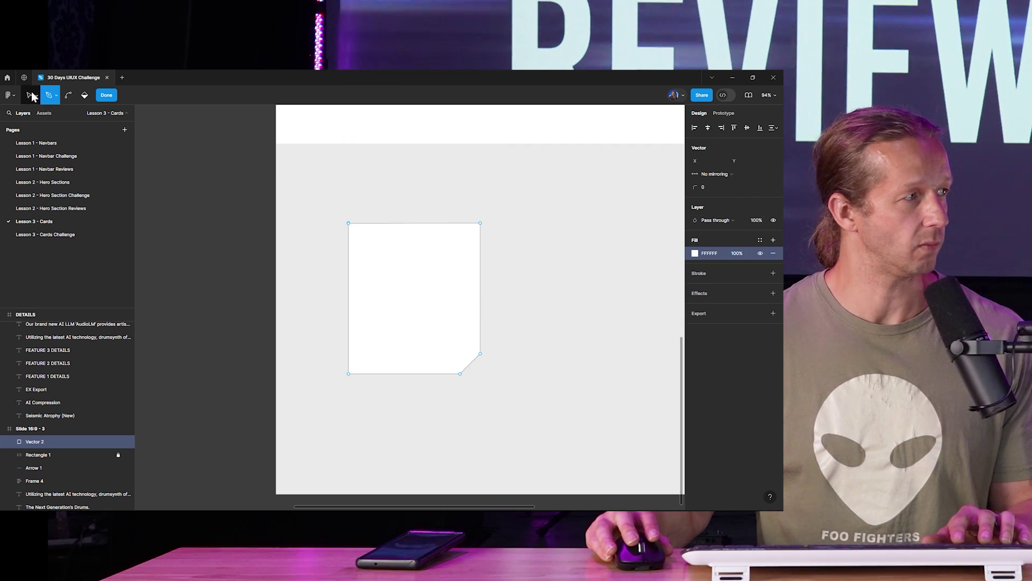
key(Escape)
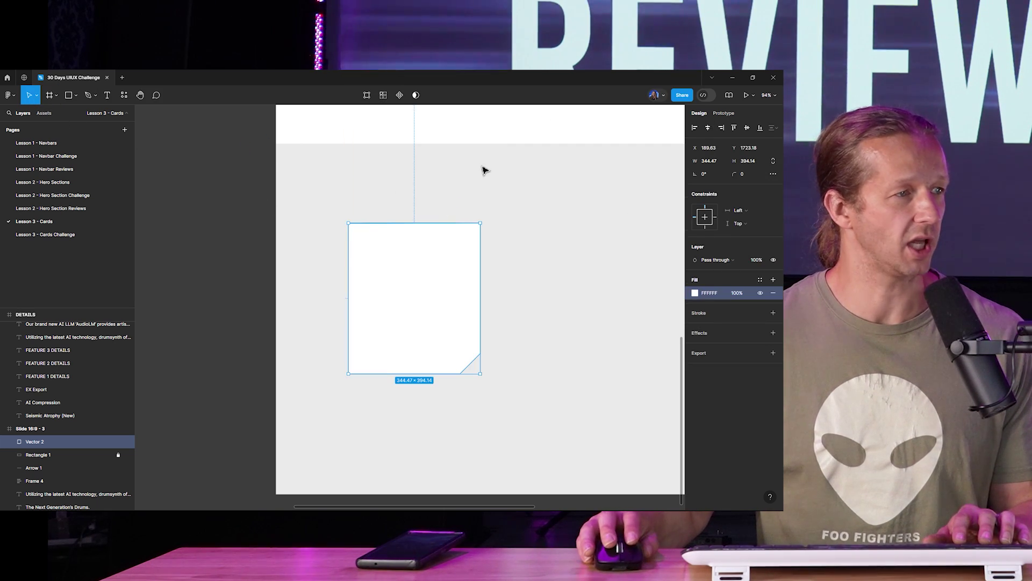
key(Escape)
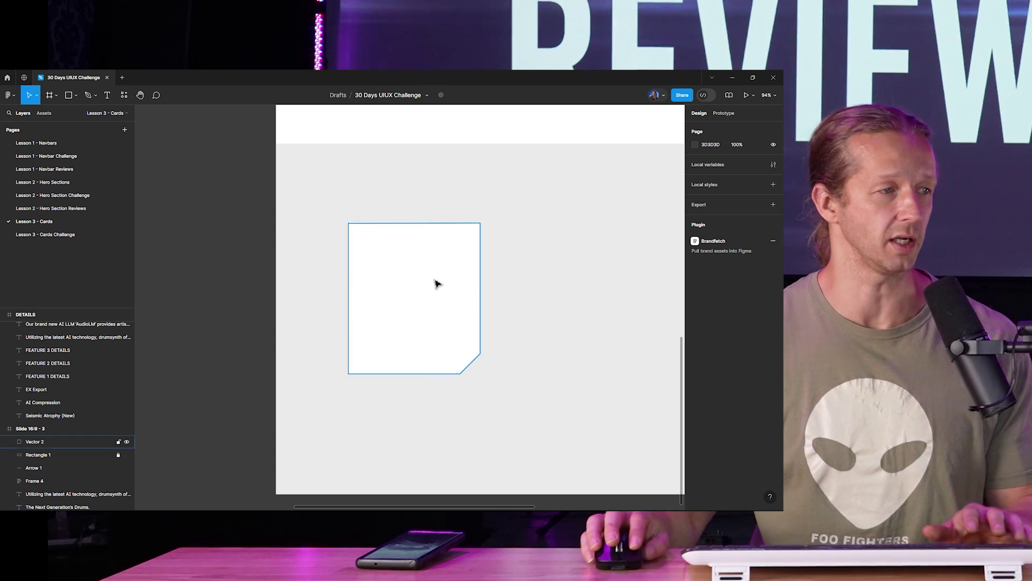
click(422, 319)
mouse_move(461, 377)
mouse_down()
mouse_move(456, 414)
mouse_move(458, 339)
mouse_move(473, 401)
mouse_move(457, 392)
mouse_move(445, 410)
mouse_move(458, 388)
mouse_up()
scroll(458, 388, down, 5)
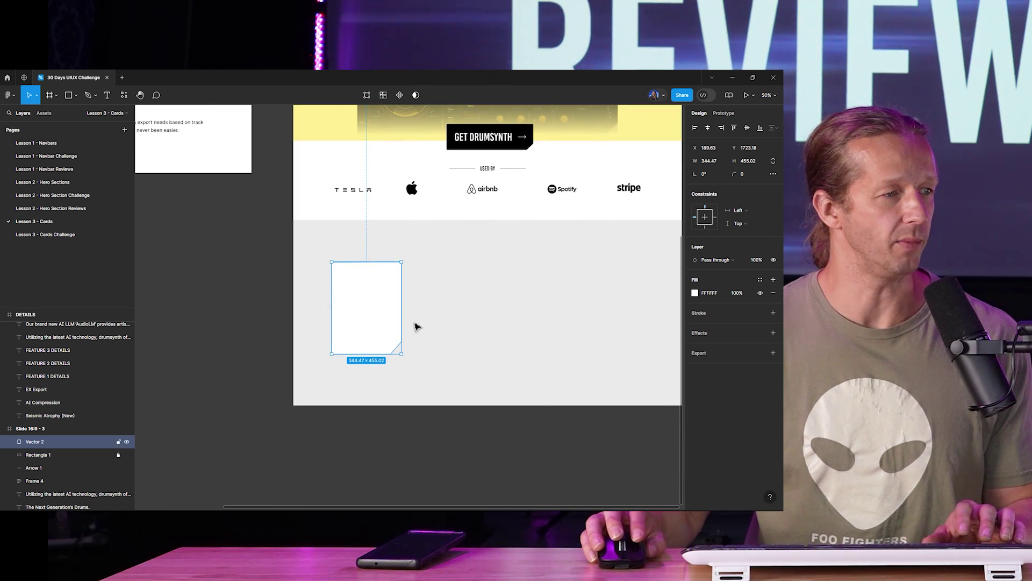
drag(418, 353, 431, 374)
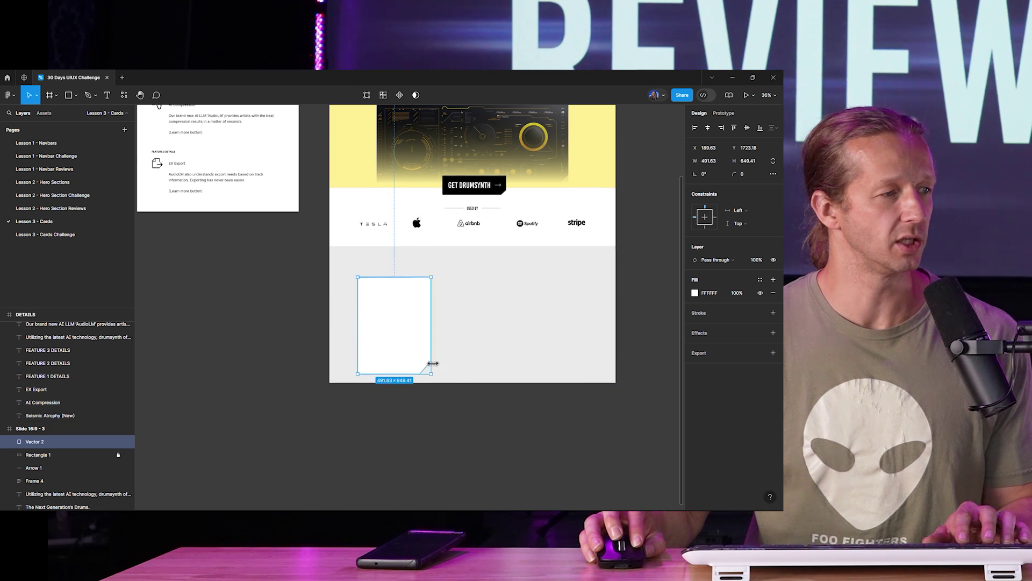
Move the card up in the grey section and duplicate it twice to form a tightly spaced row of three
drag(415, 337, 476, 312)
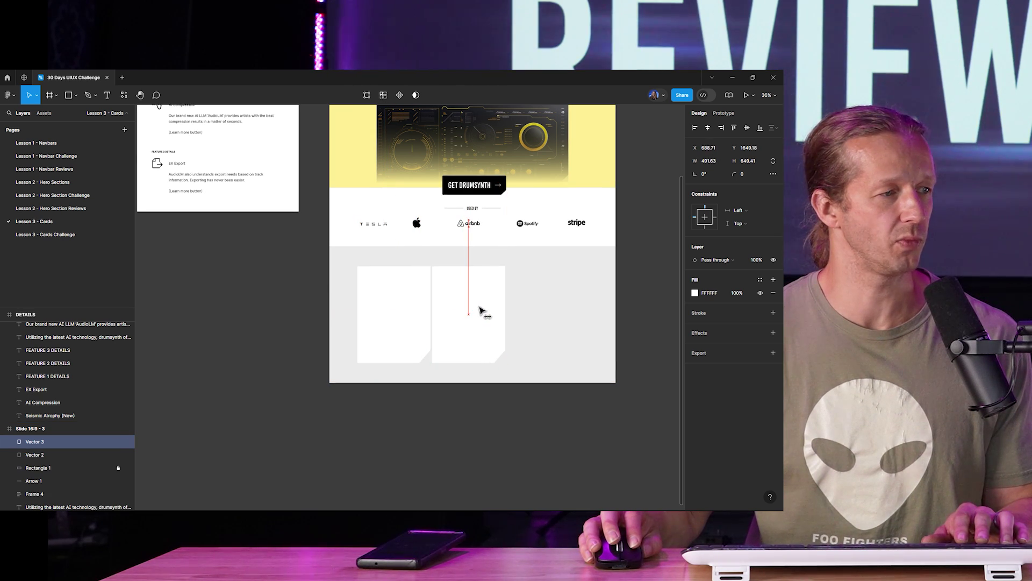
key(ctrl+d)
click(652, 298)
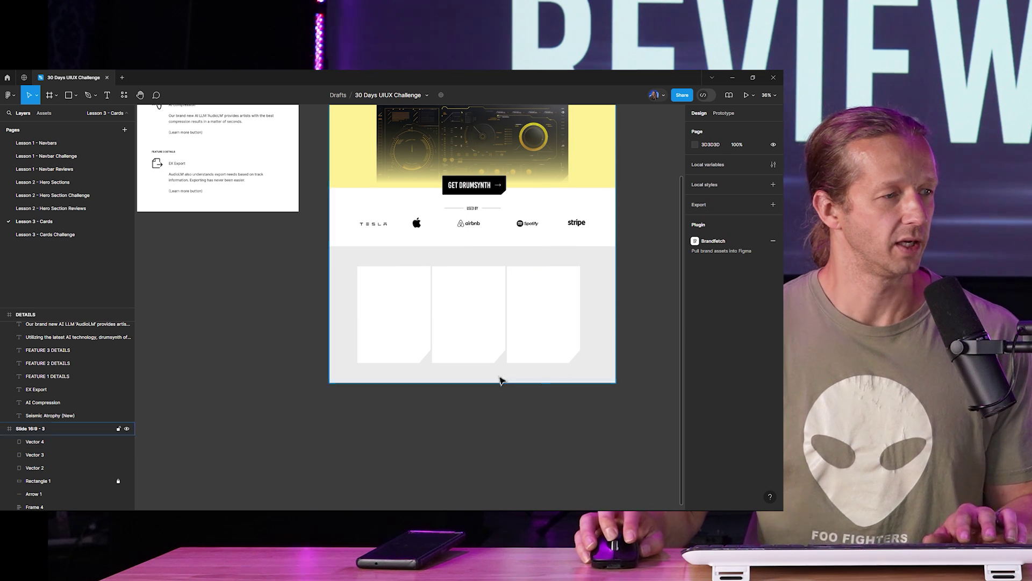
scroll(502, 380, up, 5)
scroll(440, 267, down, 4)
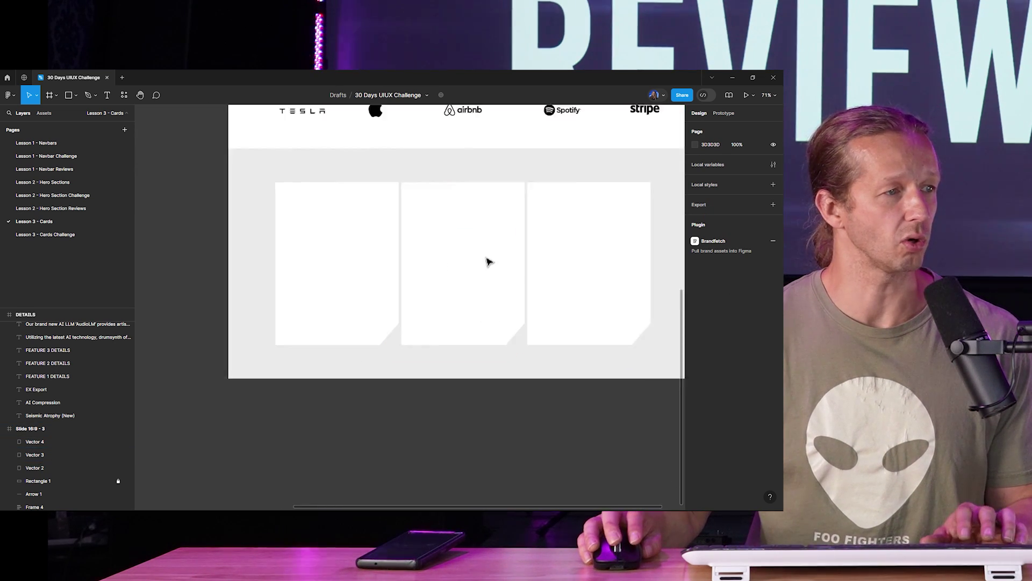
Narrow the first card to about 474 wide and delete the two wider copies beside it
click(406, 270)
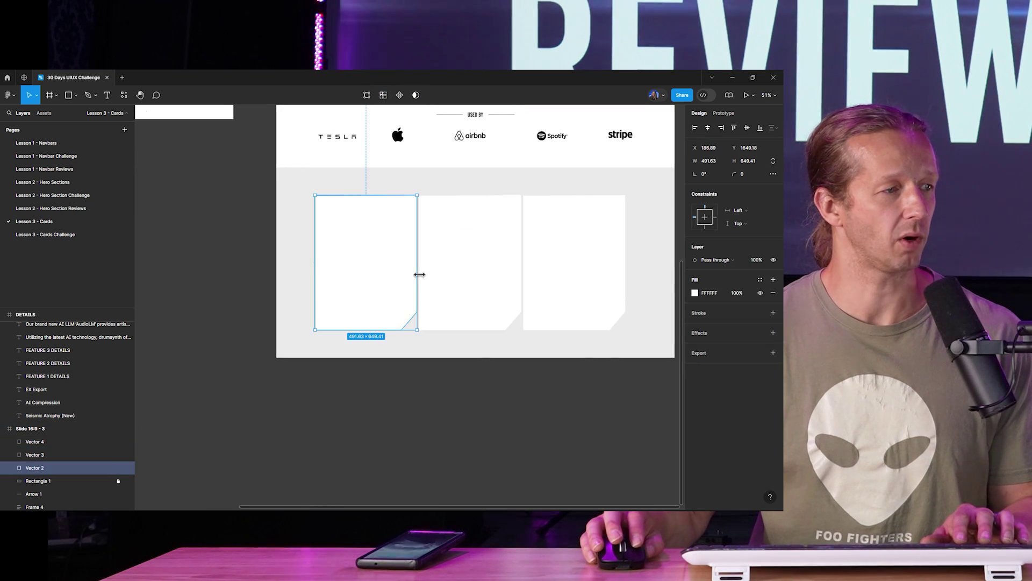
click(514, 271)
key(Delete)
click(562, 260)
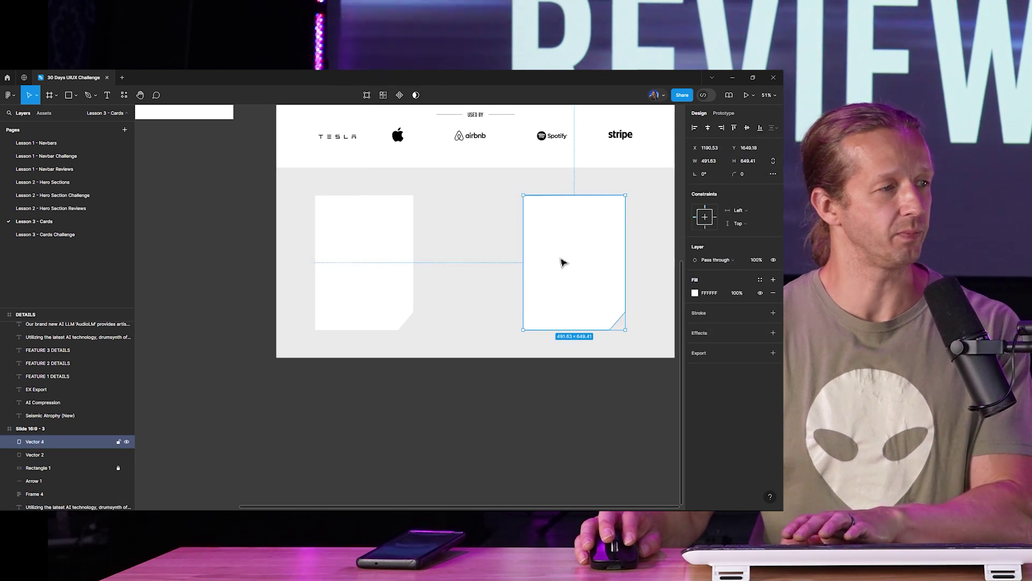
key(Delete)
Duplicate the narrowed card twice to its right, with small equal gaps between the three cards
click(377, 256)
drag(378, 258, 478, 256)
key(ctrl+d)
click(530, 431)
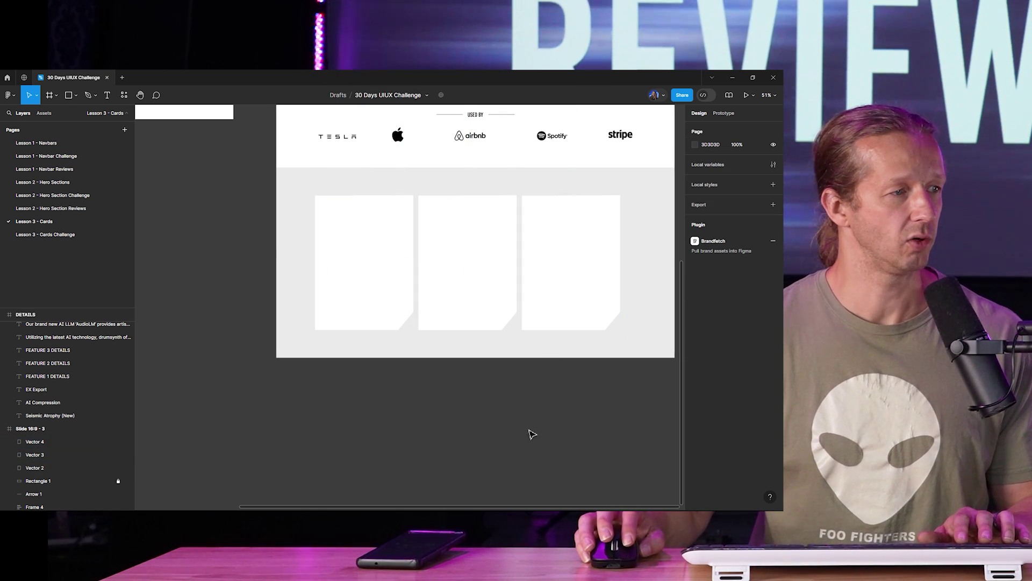
scroll(470, 267, up, 5)
scroll(470, 257, down, 8)
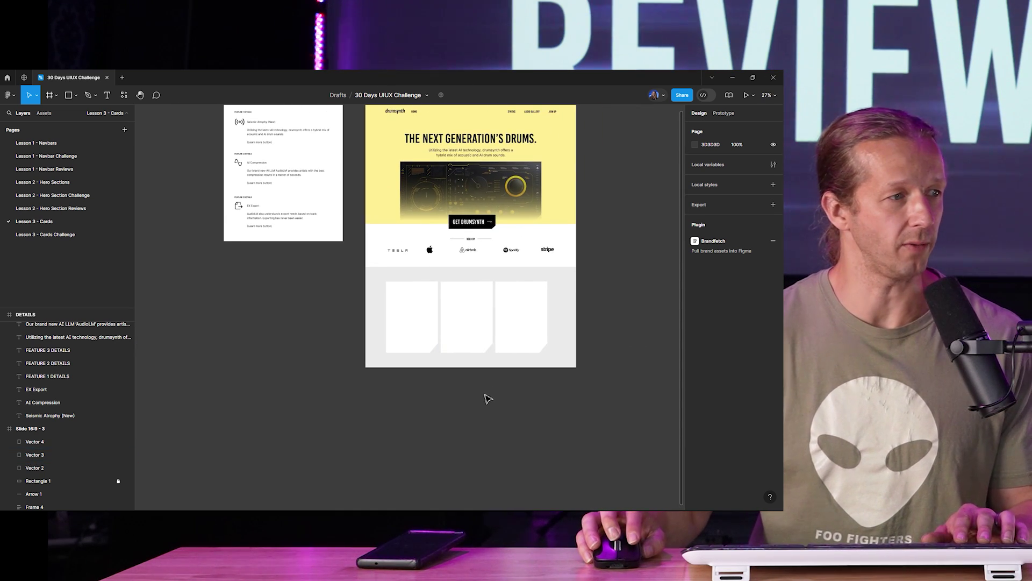
Delete the second and third cards so only the first card is left in the grey section
click(457, 341)
scroll(460, 341, up, 4)
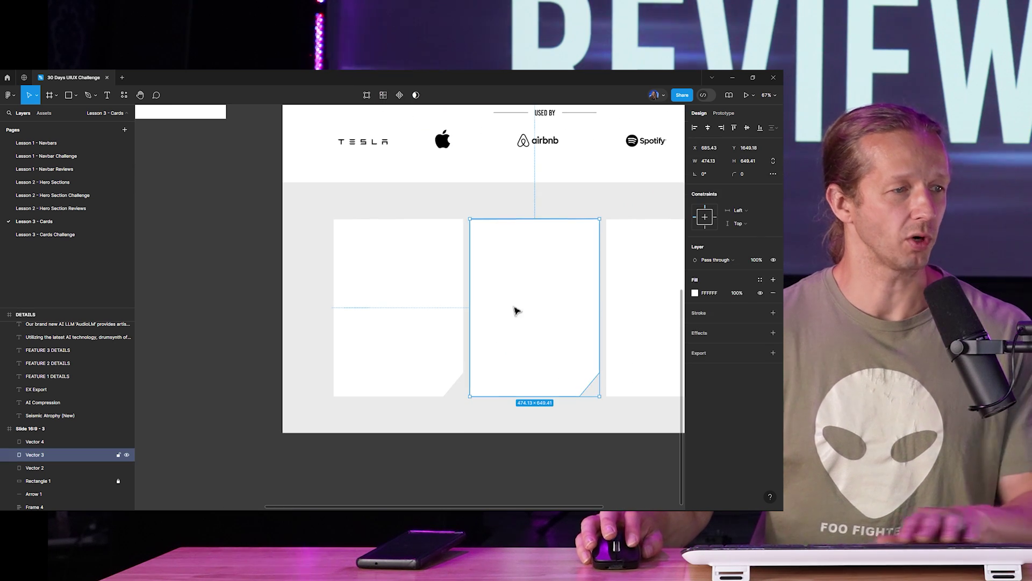
key(Delete)
scroll(434, 302, down, 3)
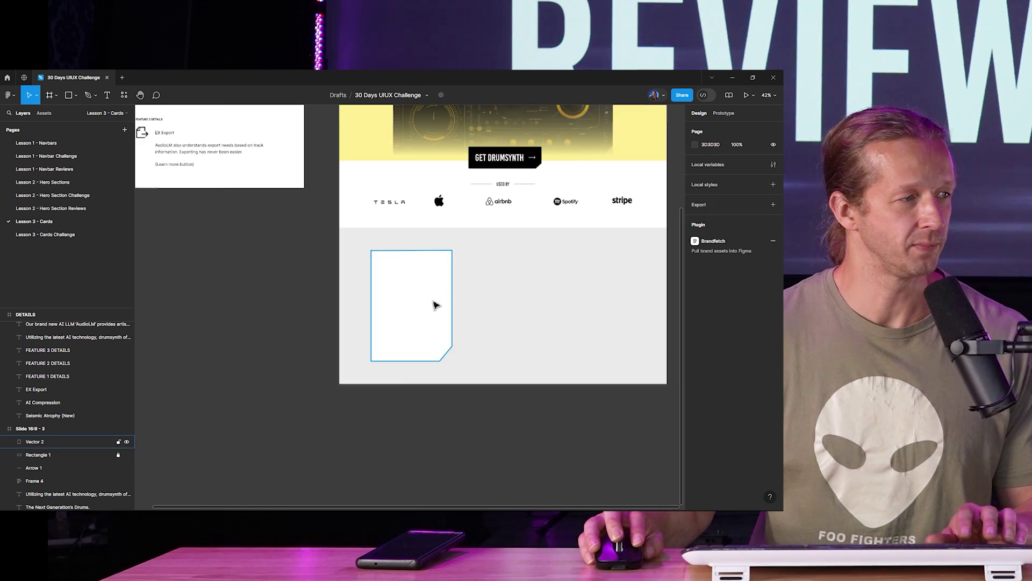
Examine the blank card shape and the icon, title and description of feature 1 in the DETAILS frame
drag(432, 299, 468, 311)
scroll(469, 319, up, 3)
scroll(472, 329, up, 1)
click(472, 329)
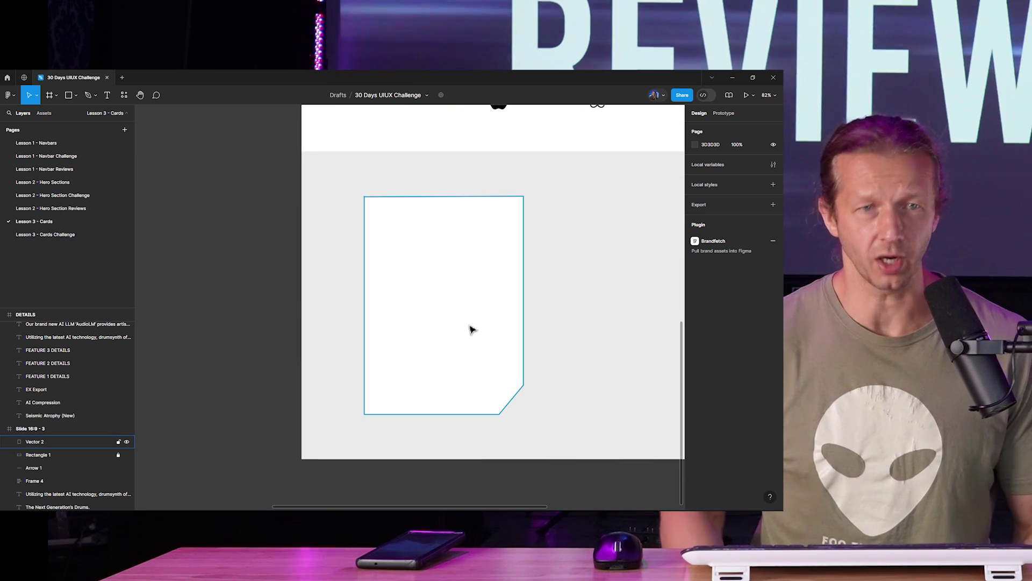
key(Escape)
scroll(466, 289, down, 5)
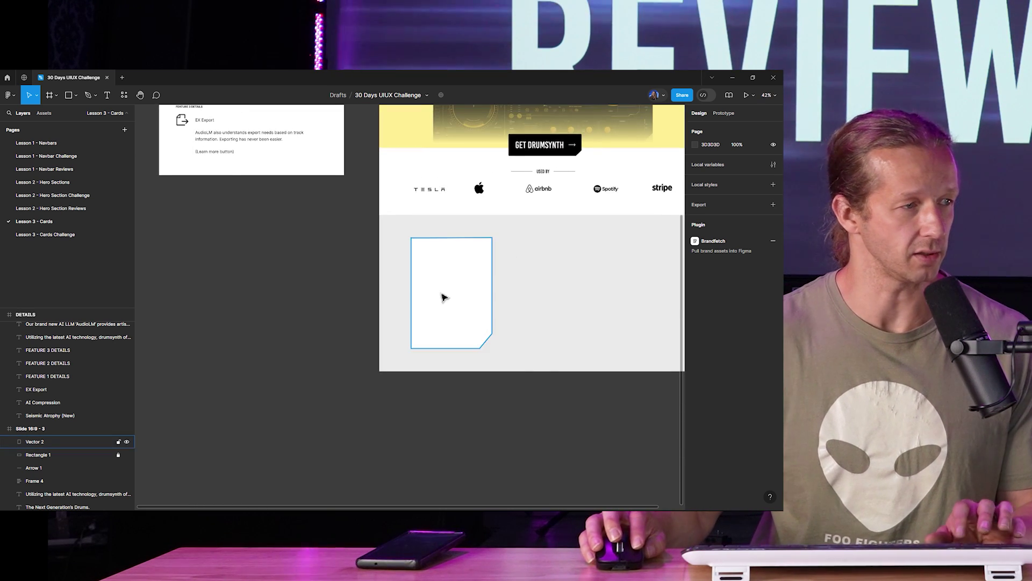
drag(445, 295, 526, 442)
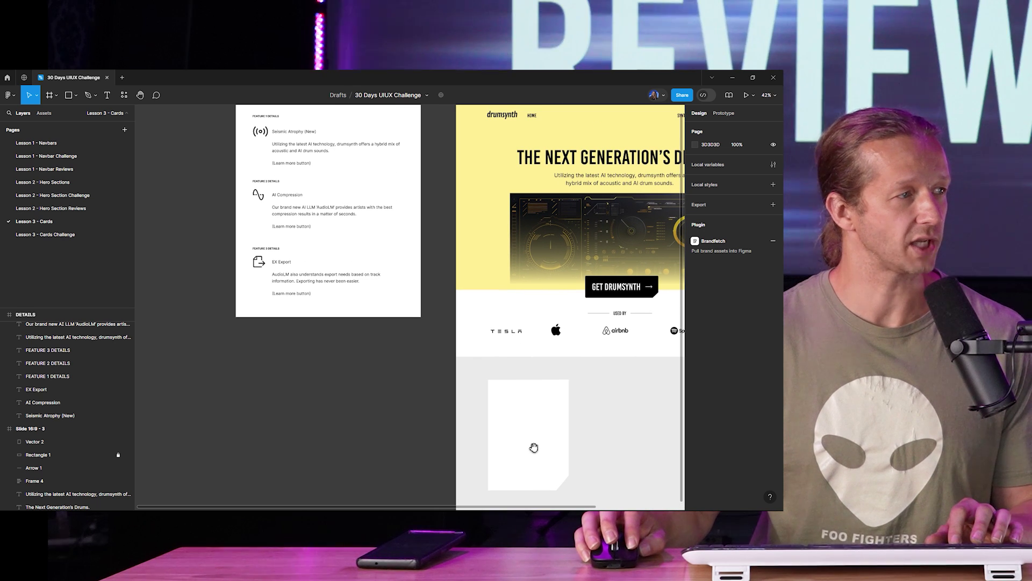
click(536, 447)
scroll(267, 130, up, 9)
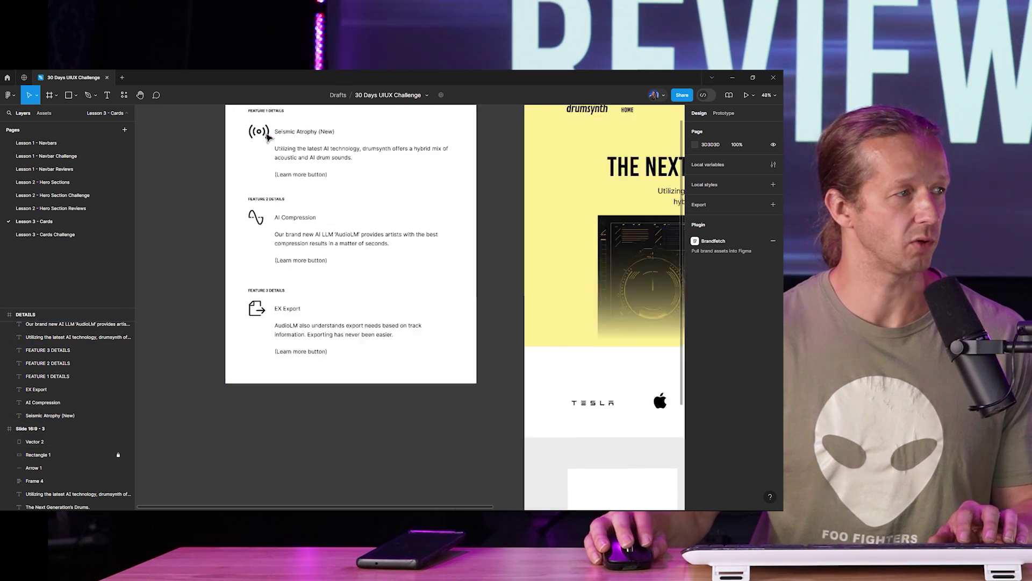
drag(361, 176, 423, 243)
click(424, 207)
click(463, 169)
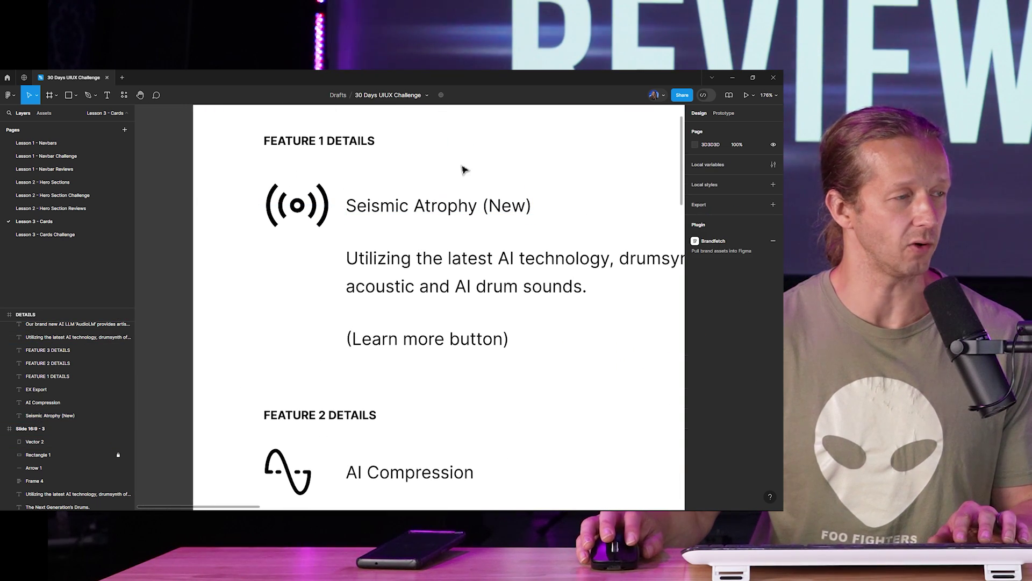
click(325, 213)
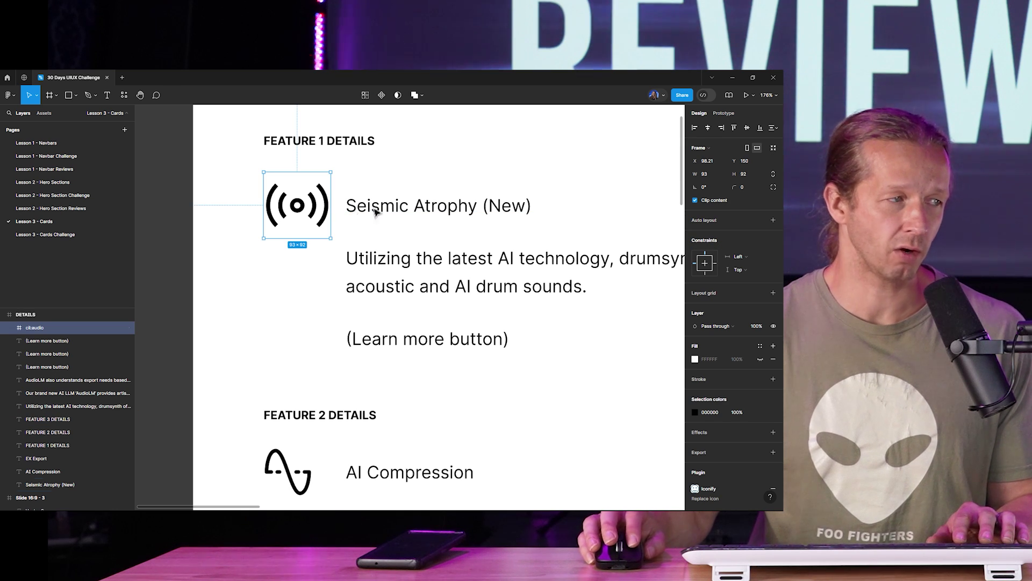
click(414, 212)
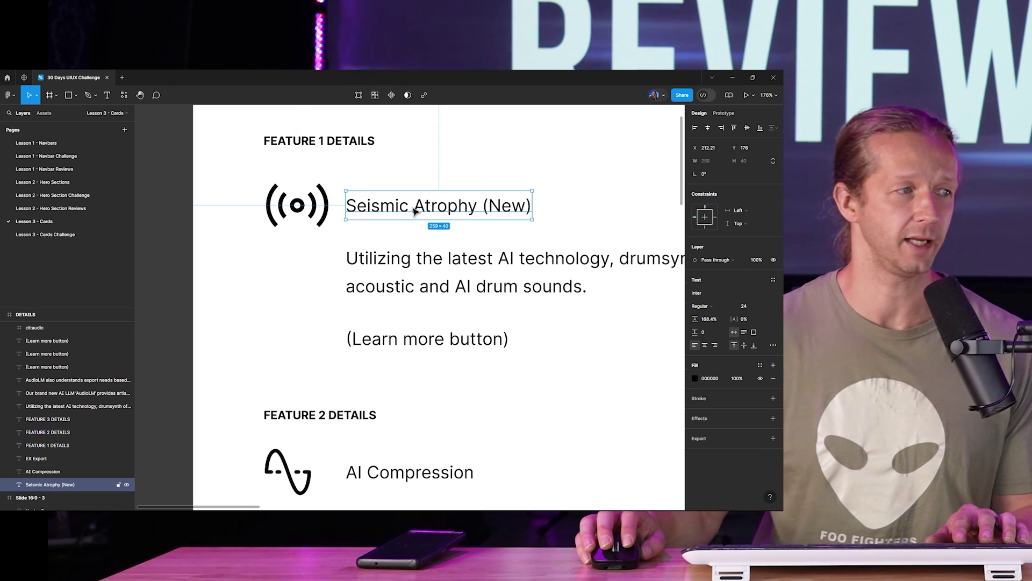
key(Escape)
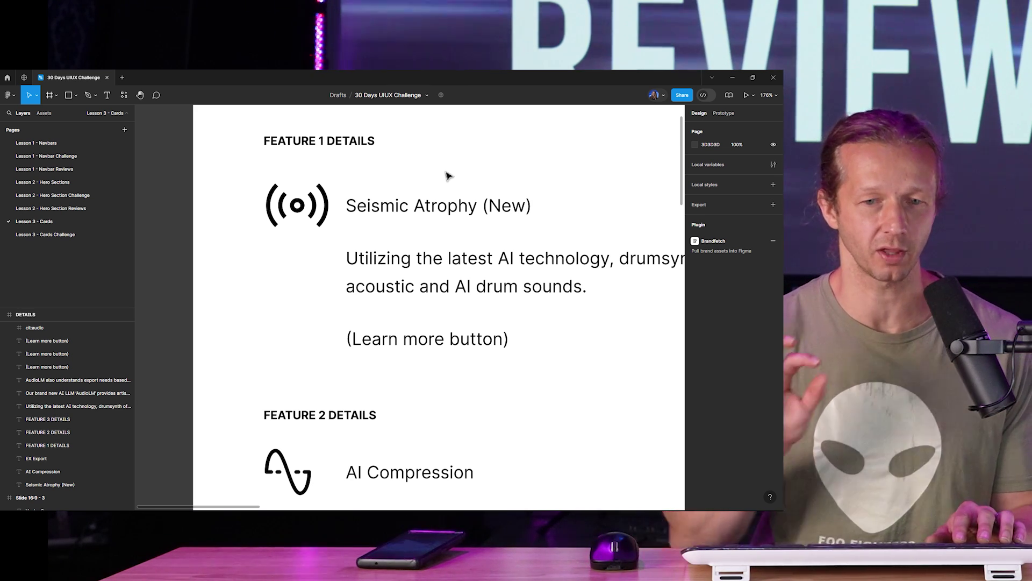
scroll(452, 166, down, 3)
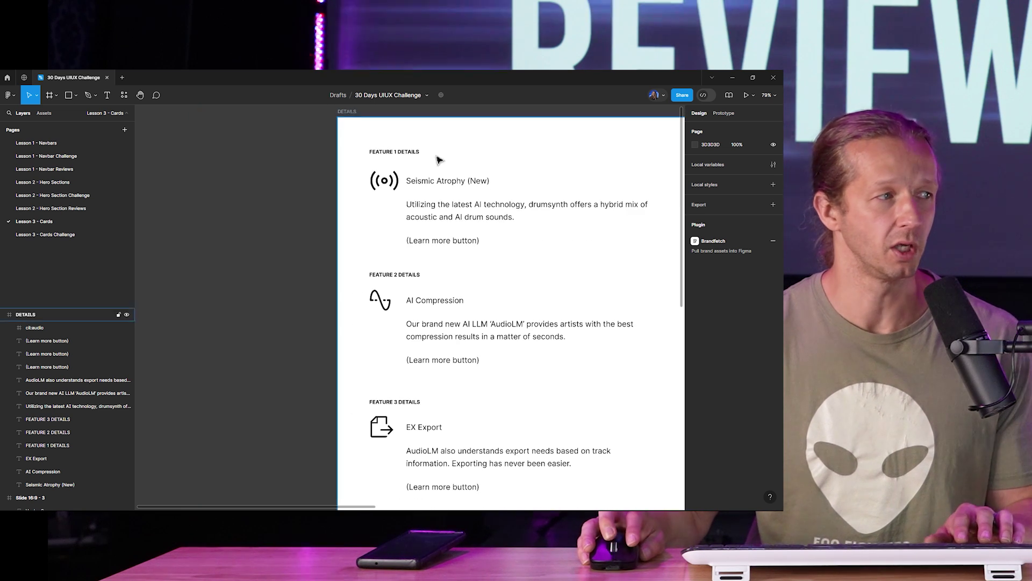
Copy the feature 1 audio icon from the DETAILS frame into the card and centre it near the card's upper edge
click(386, 181)
scroll(463, 197, down, 3)
drag(448, 221, 274, 135)
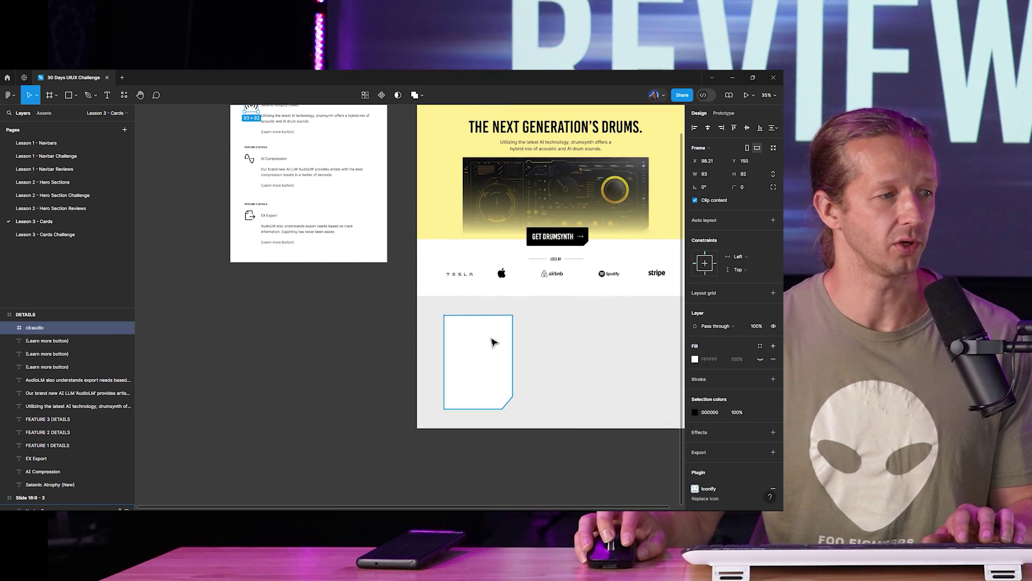
scroll(490, 338, up, 3)
key(ctrl+v)
drag(417, 313, 472, 320)
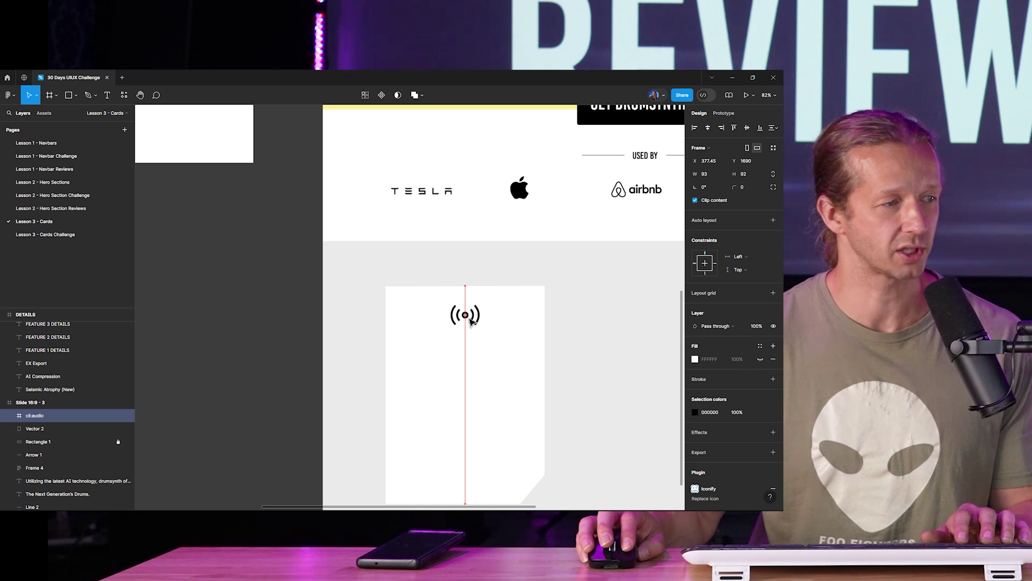
click(272, 282)
scroll(277, 293, down, 3)
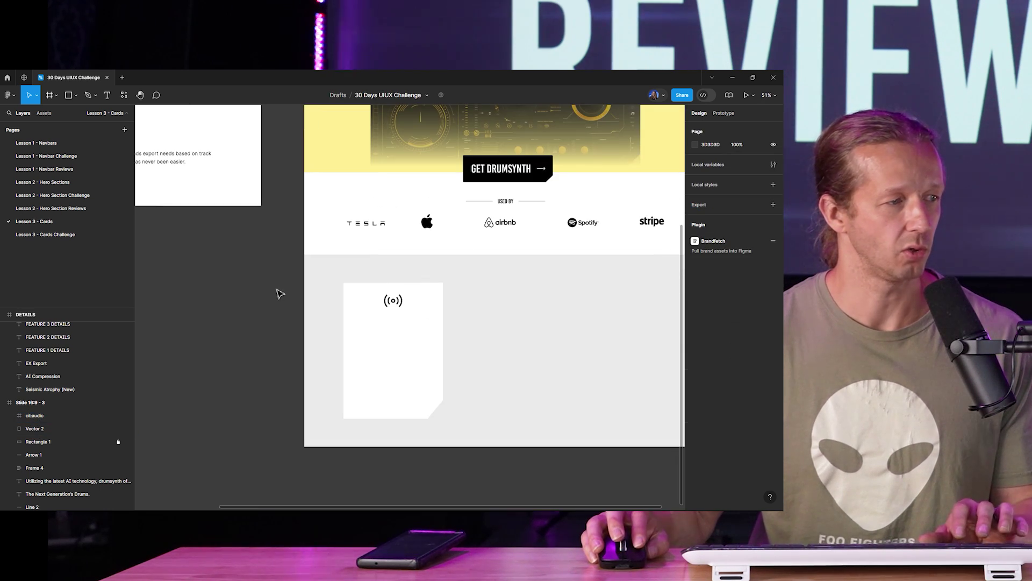
scroll(377, 296, left, 2)
scroll(507, 307, up, 5)
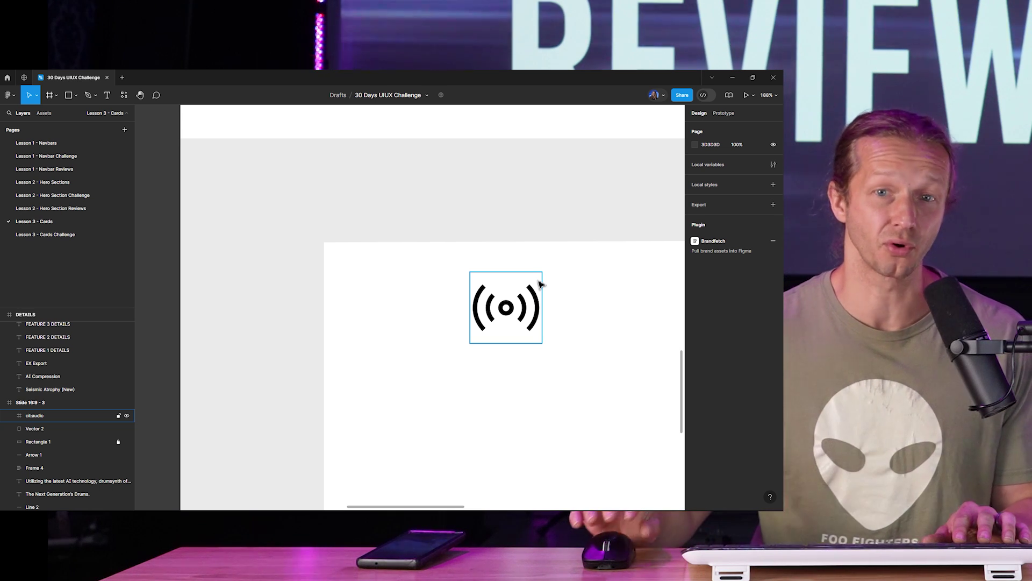
scroll(541, 300, down, 4)
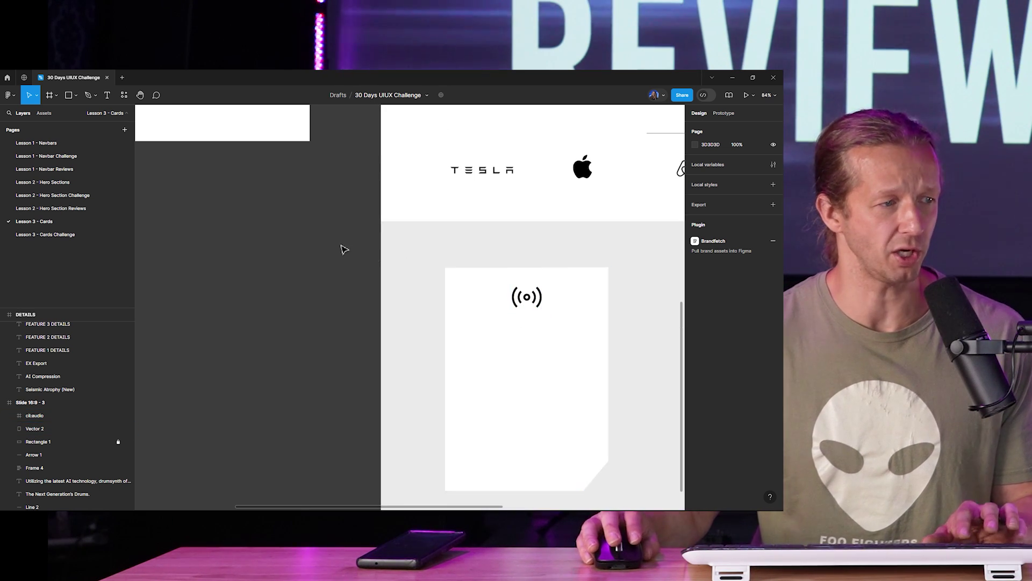
Copy the "Seismic Atrophy (New)" title from the DETAILS frame into the card below the audio icon
scroll(398, 297, down, 2)
scroll(397, 297, left, 3)
scroll(398, 298, up, 5)
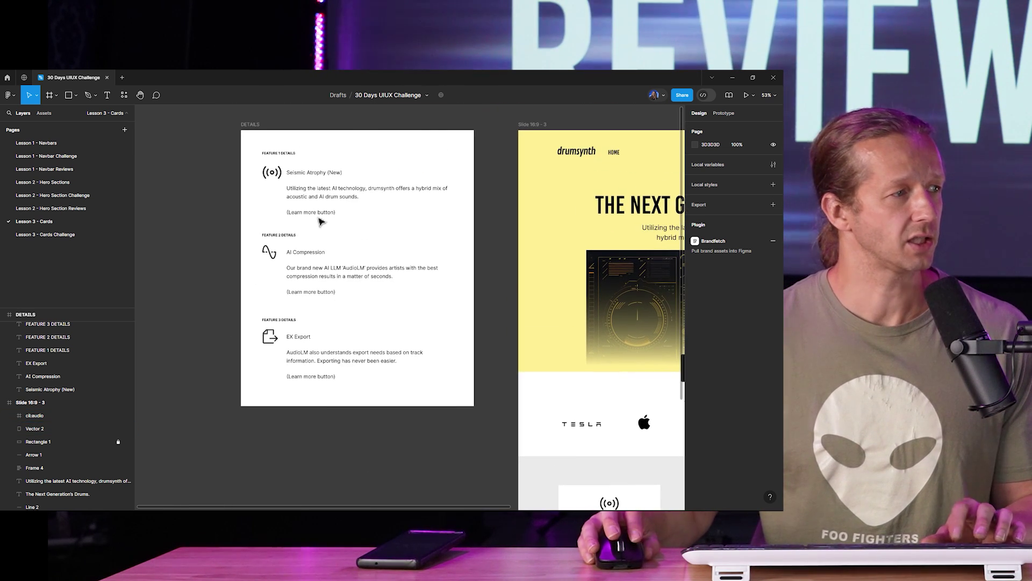
click(320, 175)
click(357, 225)
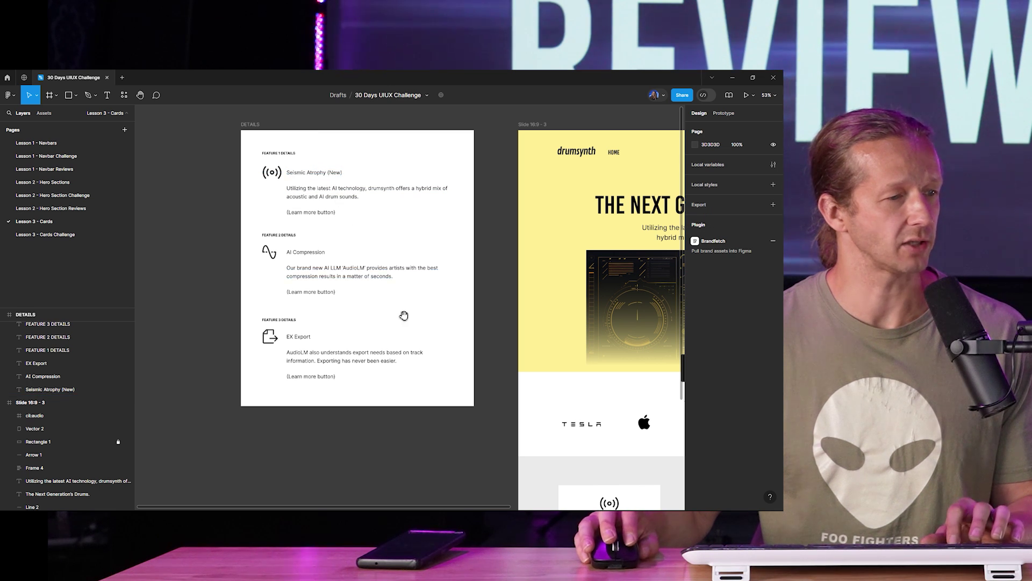
drag(525, 476, 414, 280)
scroll(405, 302, up, 4)
click(402, 283)
key(ctrl+v)
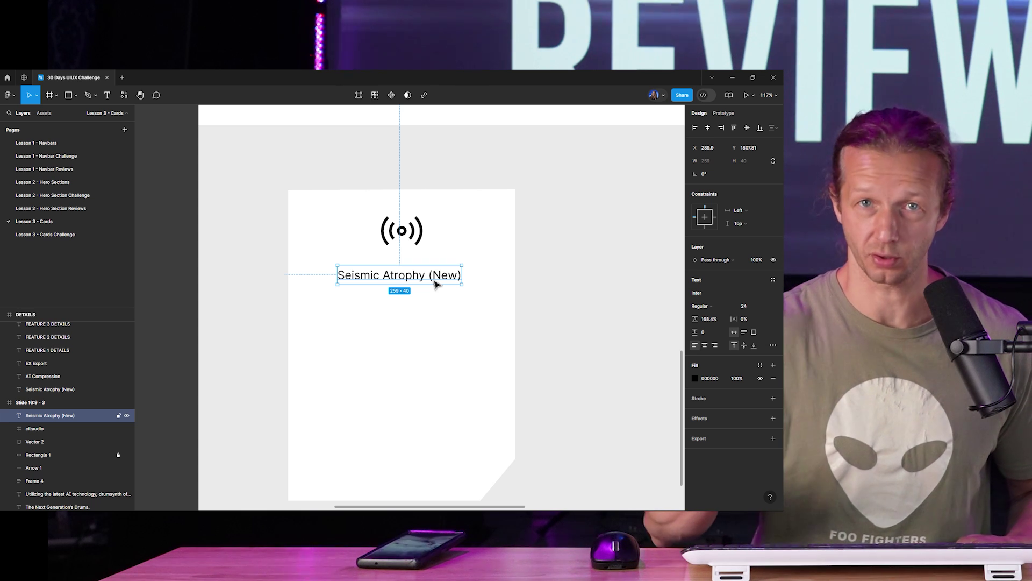
Shorten the card title to "Seismic Atrophy" by removing "(New)" and centre it under the icon
double_click(437, 280)
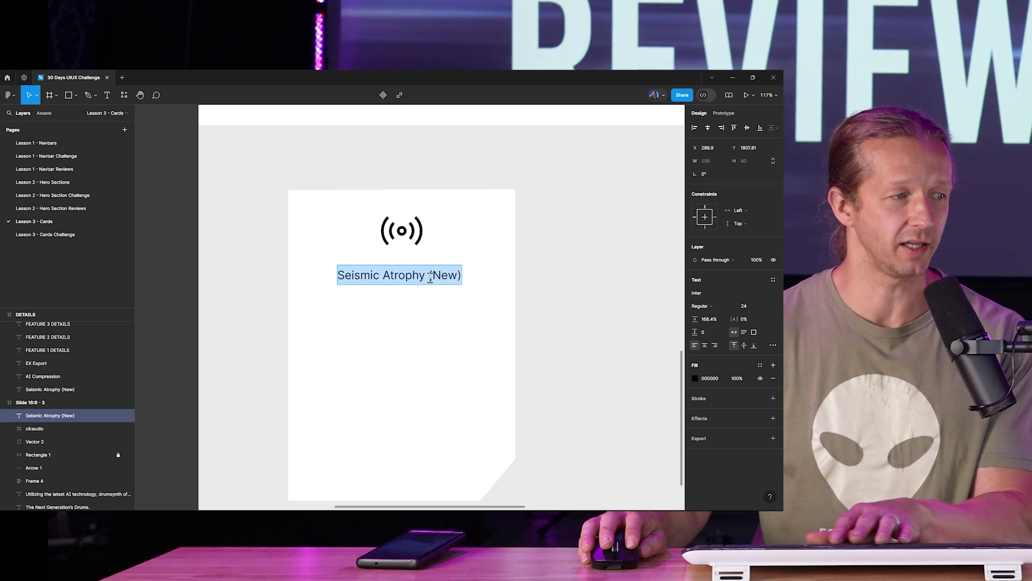
drag(428, 276, 461, 275)
key(BackSpace)
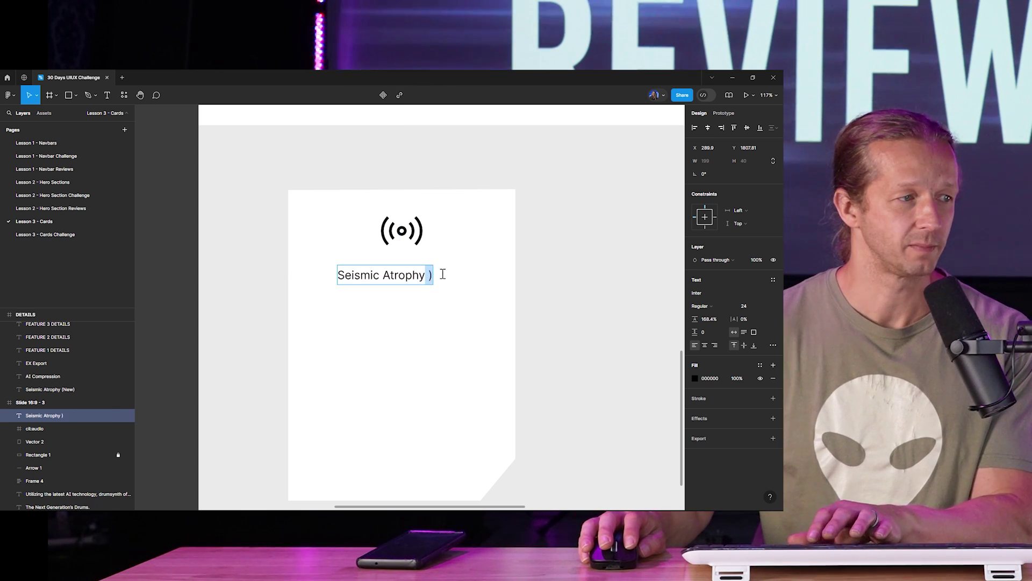
key(BackSpace)
key(BackSpace)
key(Escape)
drag(410, 279, 430, 277)
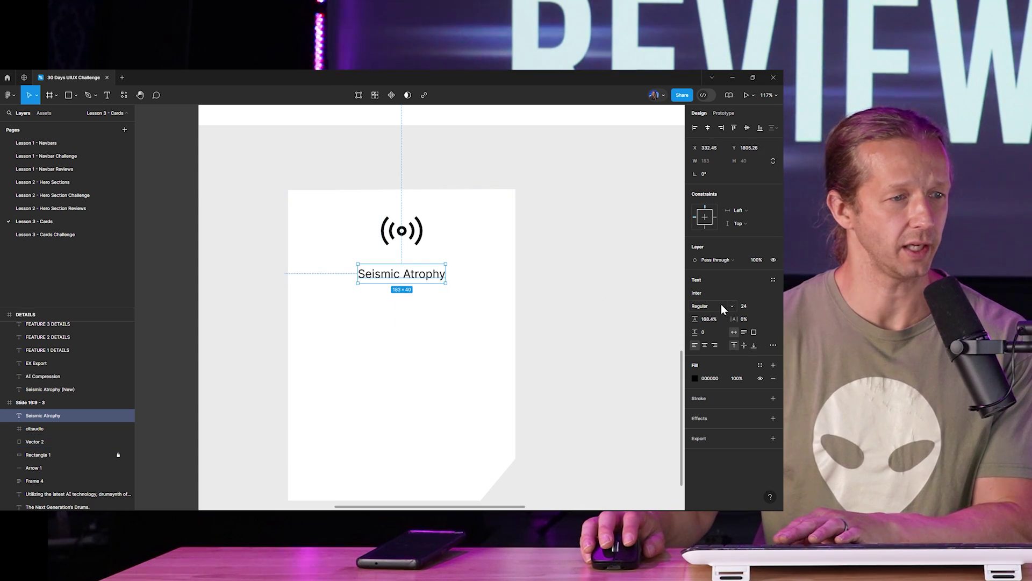
scroll(437, 244, down, 10)
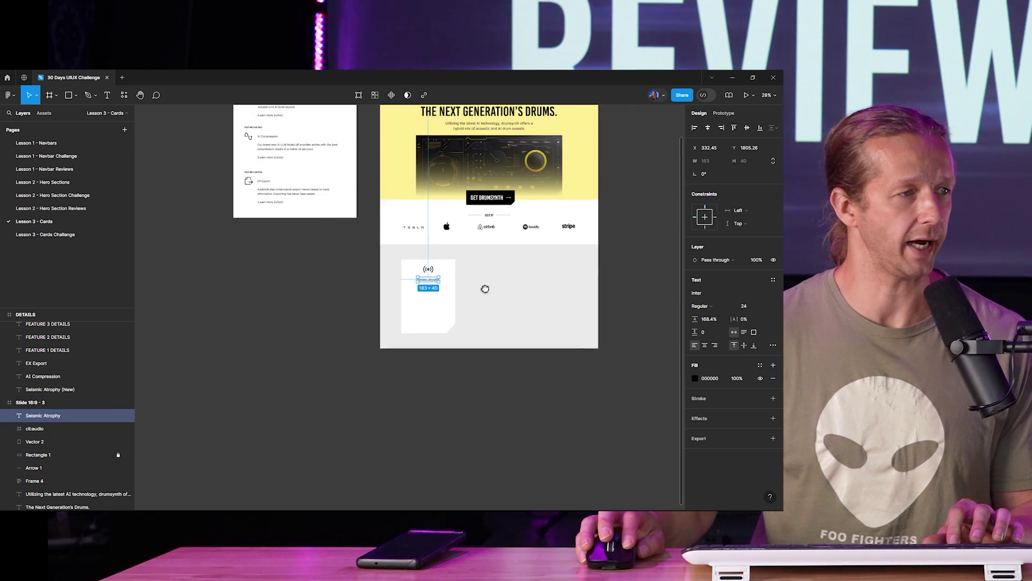
Examine the fonts used for the hero subheading, the "Synths" navigation link and the drumsynth logo on the landing page
scroll(485, 289, up, 3)
scroll(510, 324, up, 5)
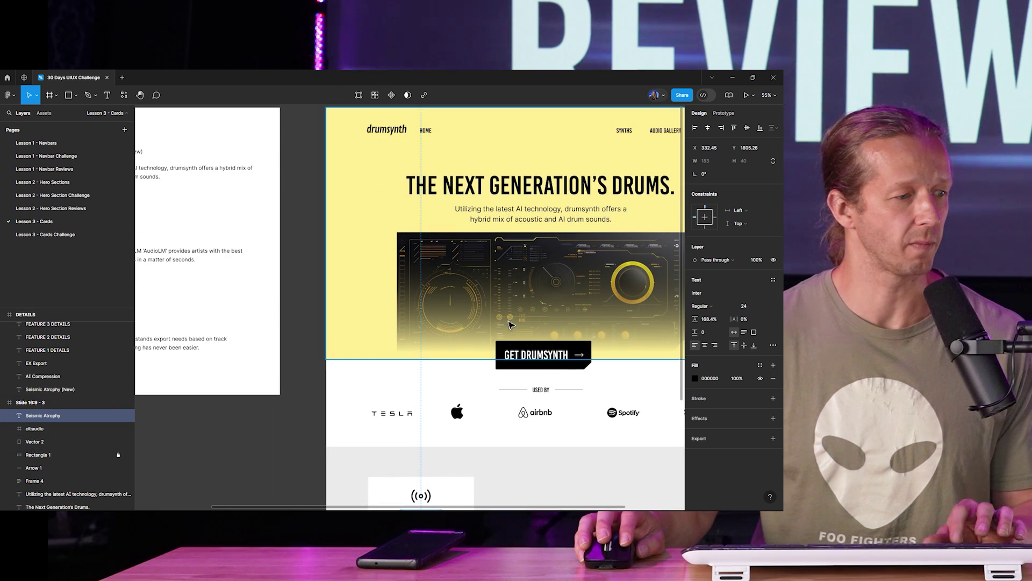
scroll(509, 324, down, 3)
scroll(487, 267, up, 3)
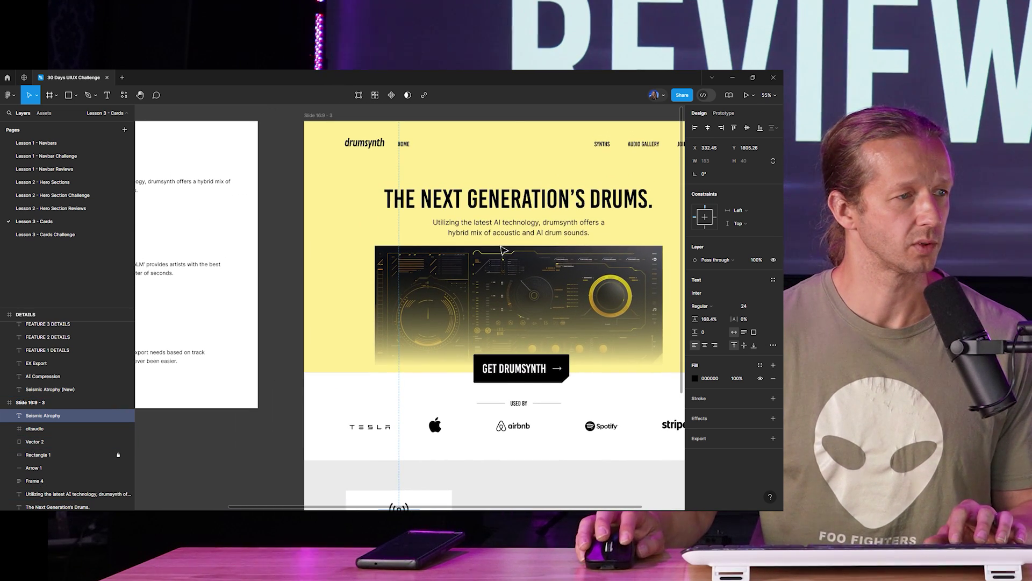
click(508, 233)
click(602, 146)
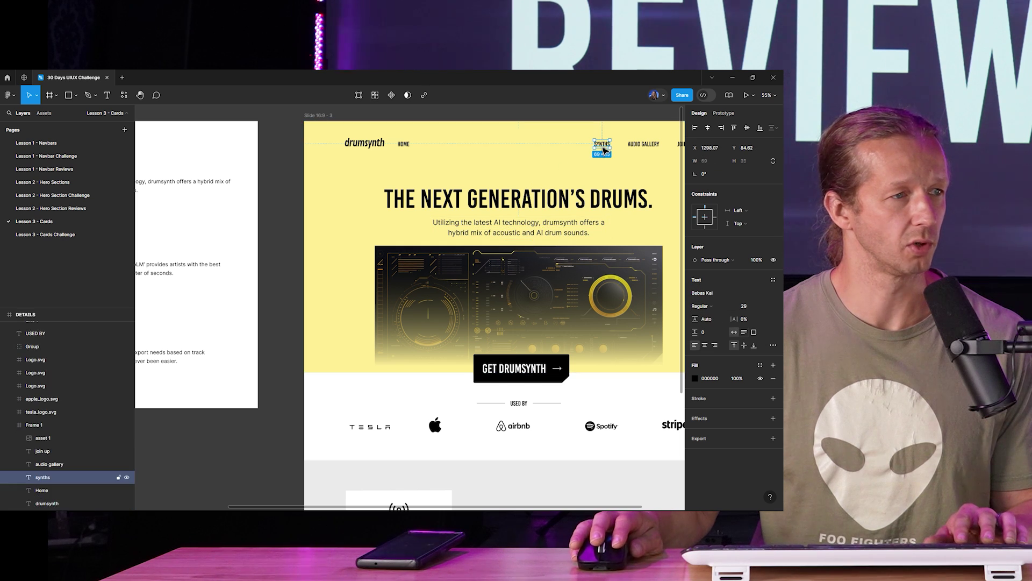
click(363, 145)
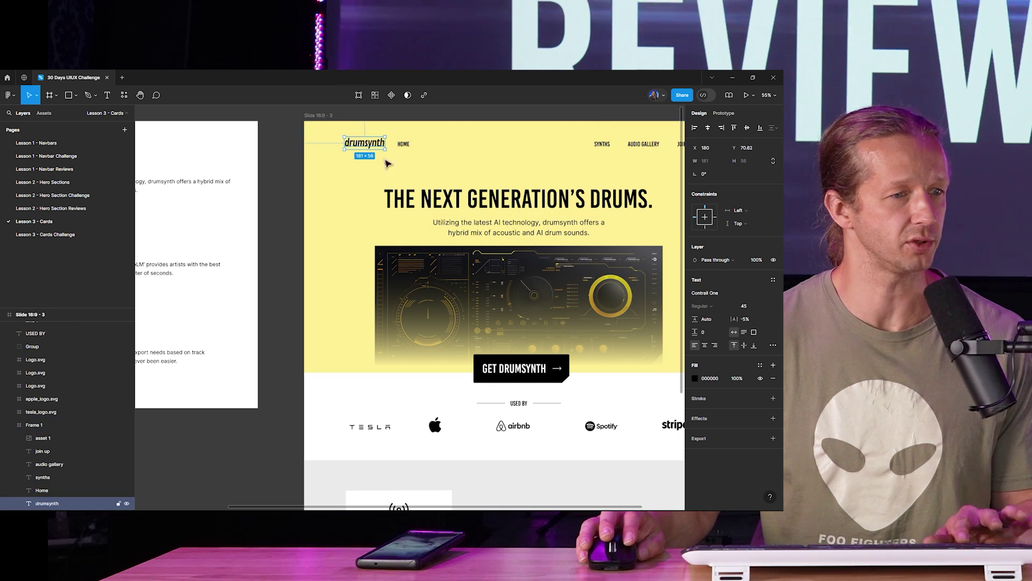
Change the font of the card's "Seismic Atrophy" title to Bebas Kai
scroll(490, 330, down, 2)
drag(519, 374, 514, 214)
scroll(395, 356, up, 3)
click(437, 295)
scroll(430, 317, up, 3)
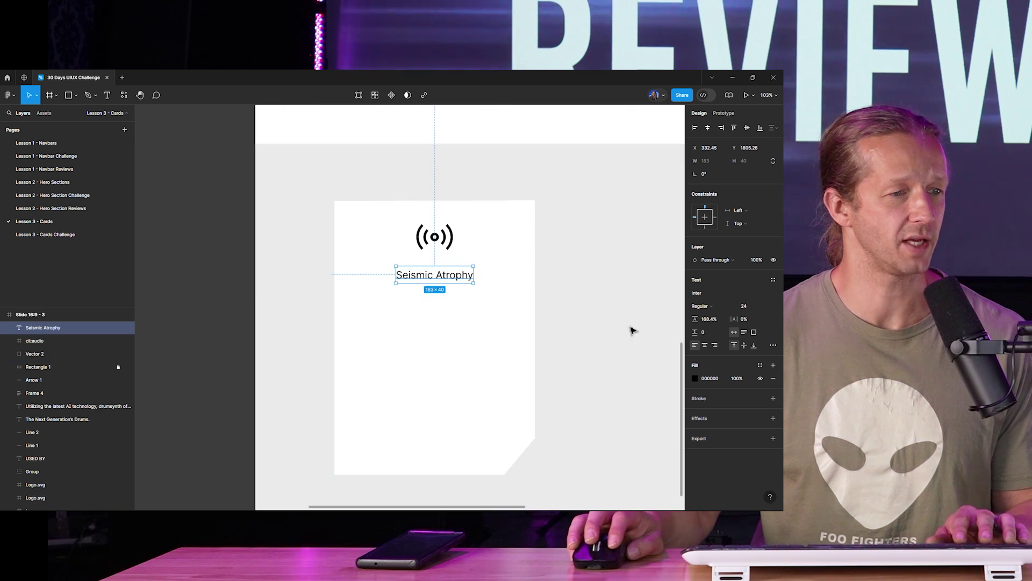
click(712, 296)
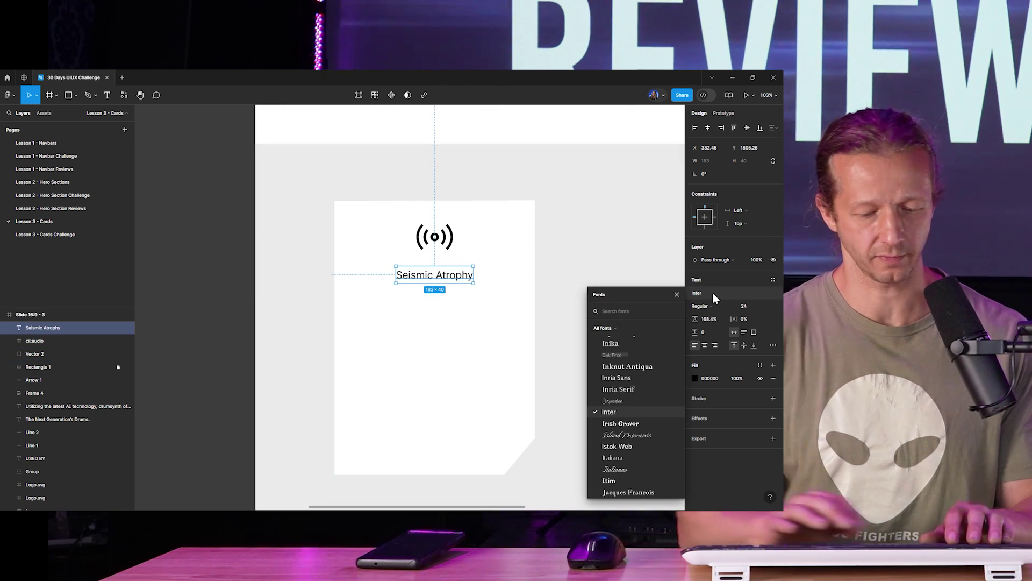
text(bebas)
key(Return)
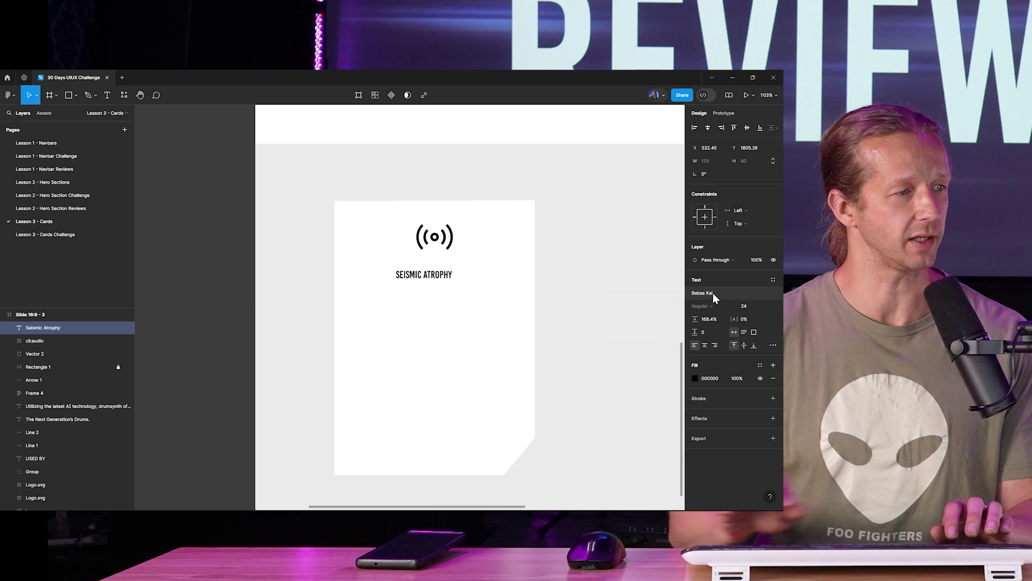
Set the card title's font size to 37 and centre it under the audio icon
click(747, 305)
text(31)
key(Return)
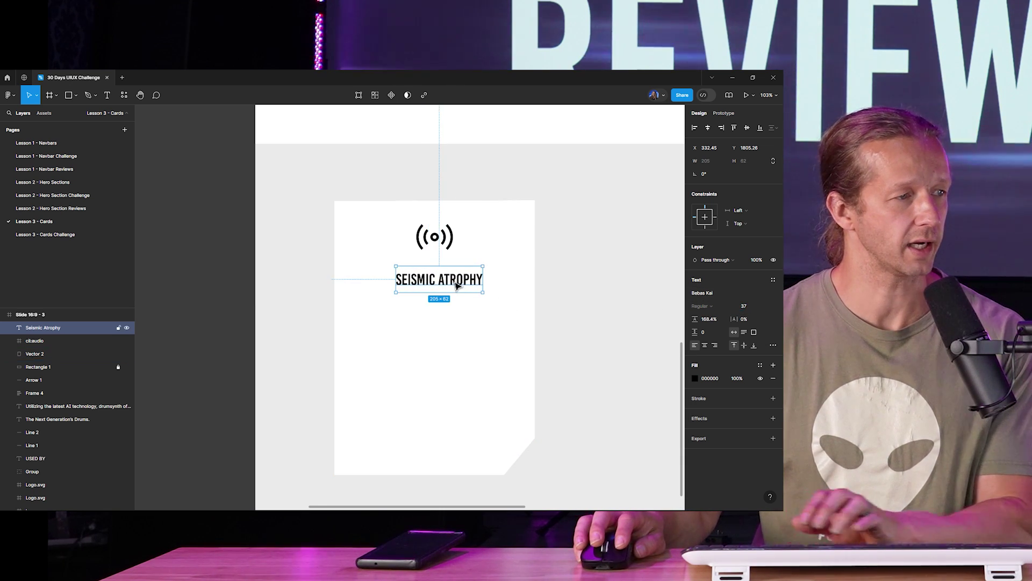
drag(457, 285, 449, 284)
click(247, 284)
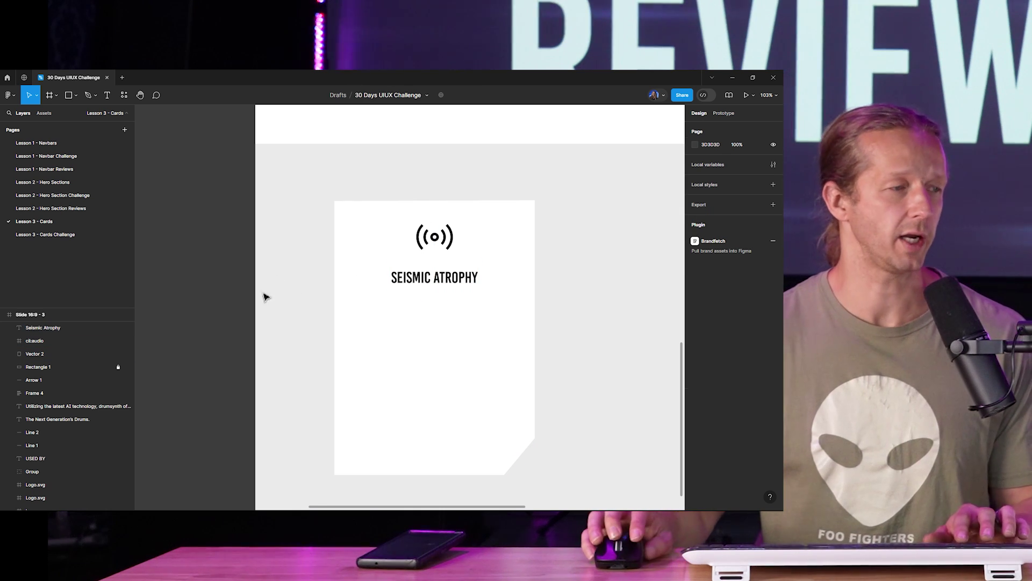
Duplicate the card title, change the copy's text to "NEW" and place it directly after "Seismic Atrophy" on the same line
scroll(286, 295, up, 6)
drag(472, 280, 346, 299)
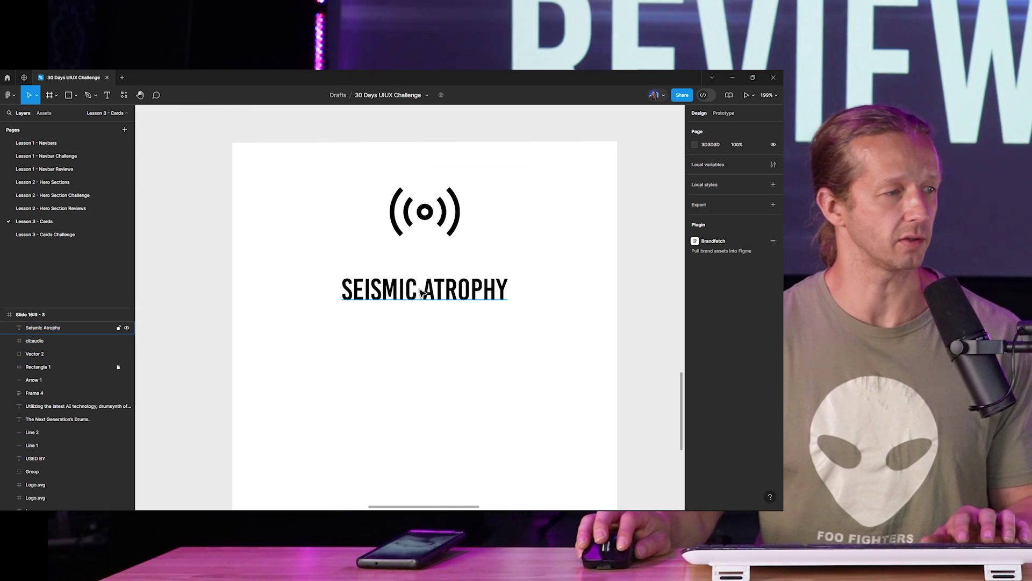
double_click(422, 292)
key(Escape)
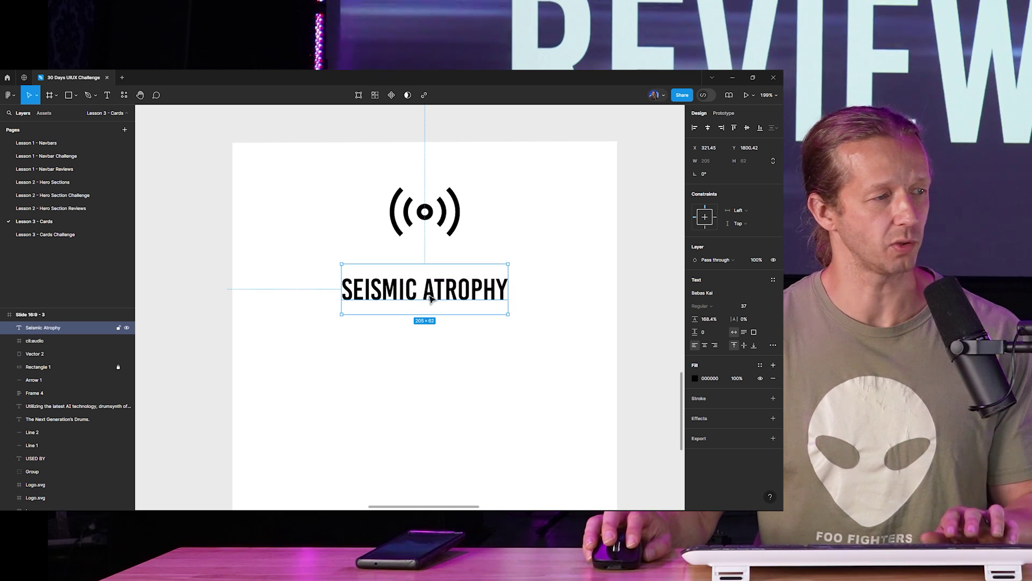
drag(430, 299, 525, 271)
key(Return)
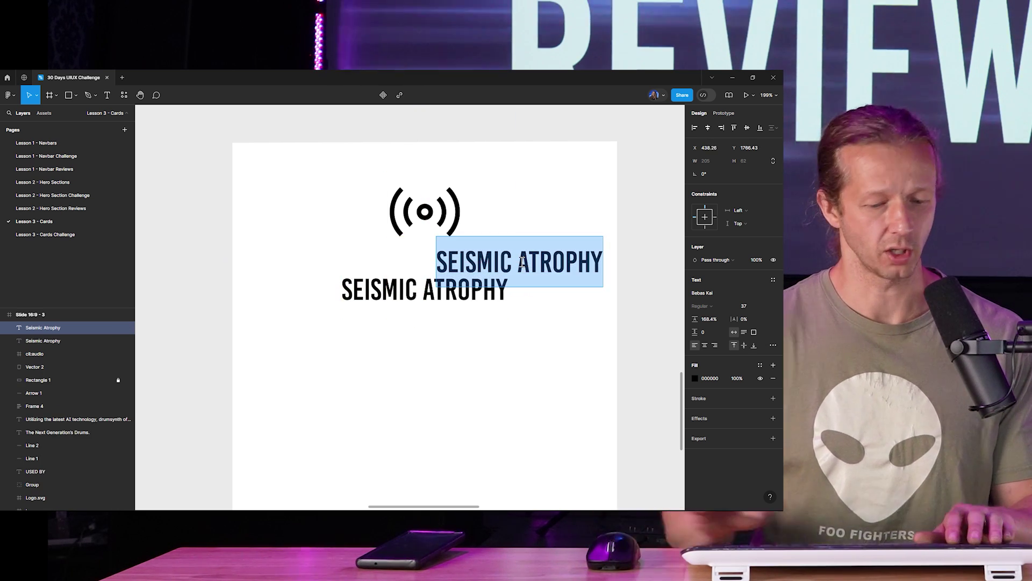
text(NEW)
key(Escape)
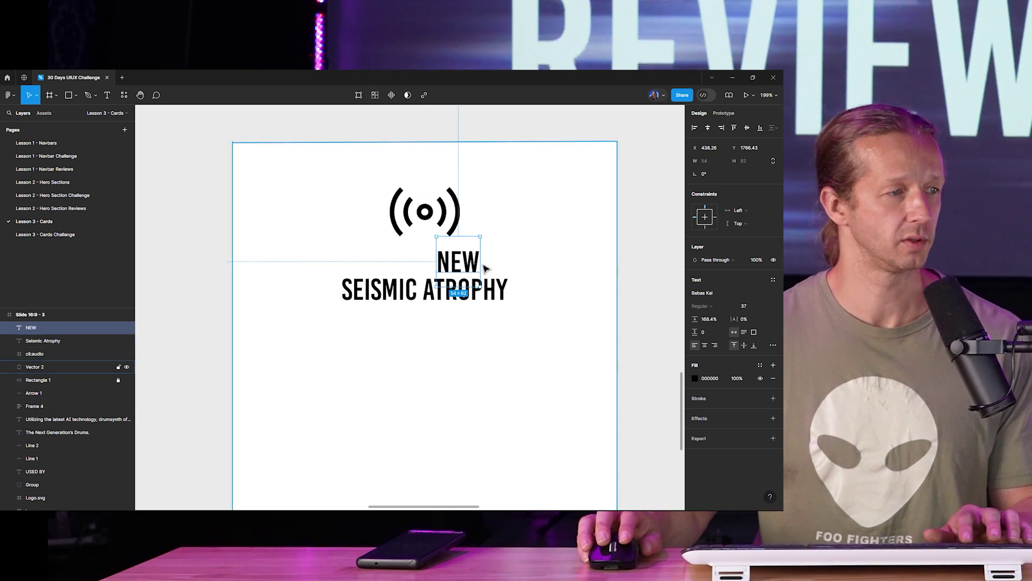
drag(486, 267, 563, 296)
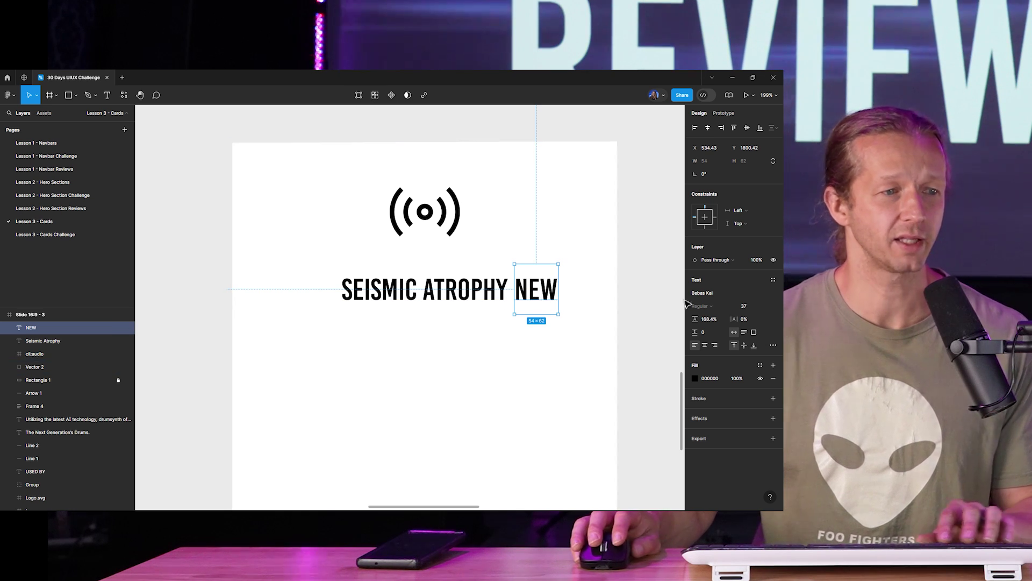
Set the "NEW" text's font size to 14 and position it as a raised label just after the card title
click(747, 306)
text(14)
key(Return)
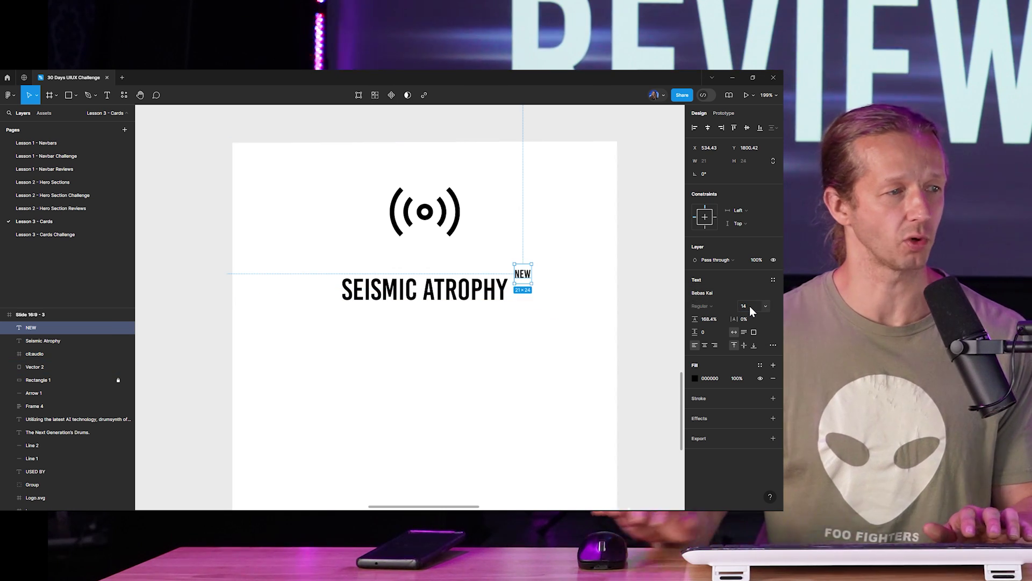
drag(528, 279, 535, 282)
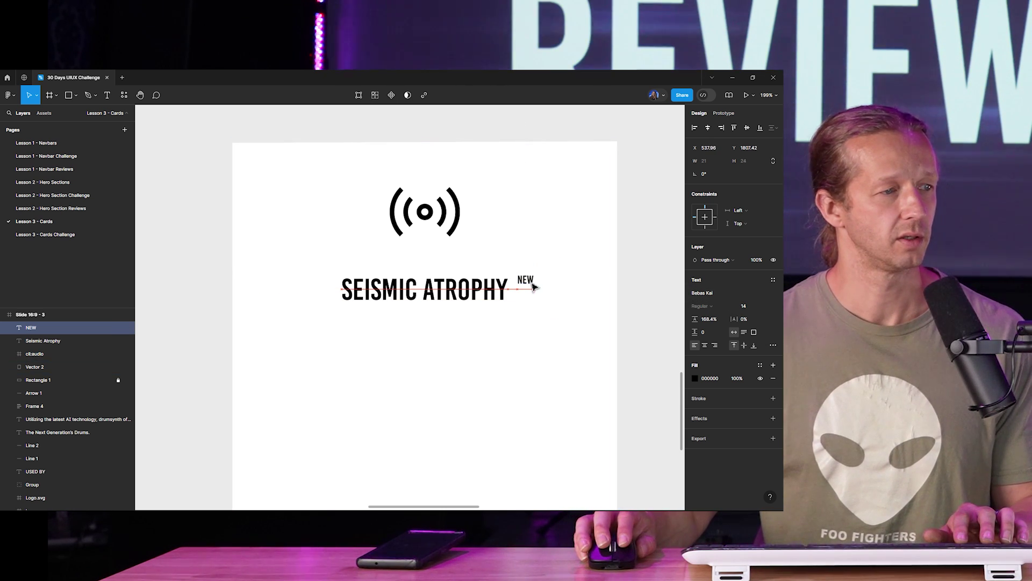
scroll(536, 279, up, 5)
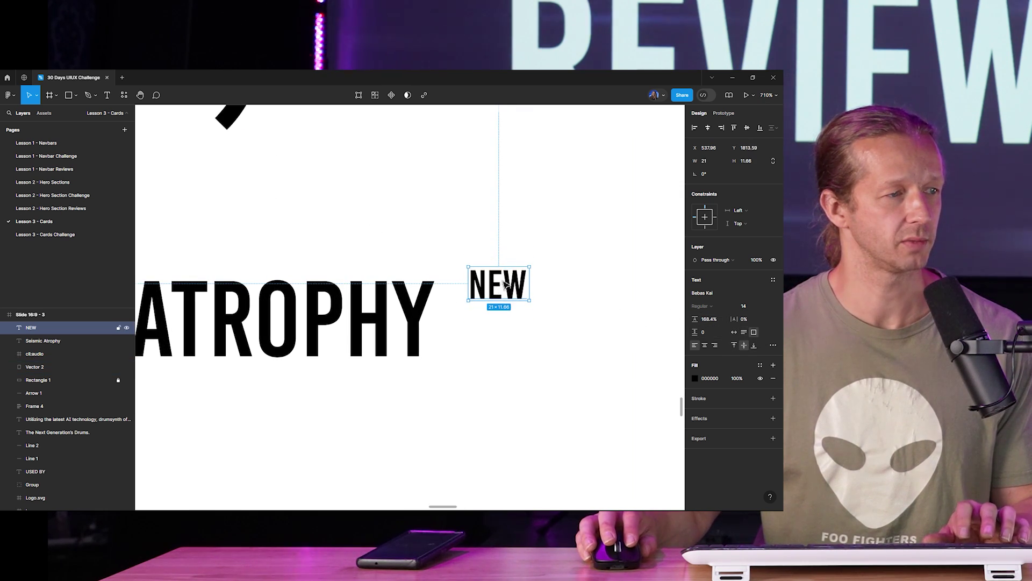
Draw a rectangle about 26 × 15 over the "NEW" label and move its layer behind the text
drag(473, 248, 549, 292)
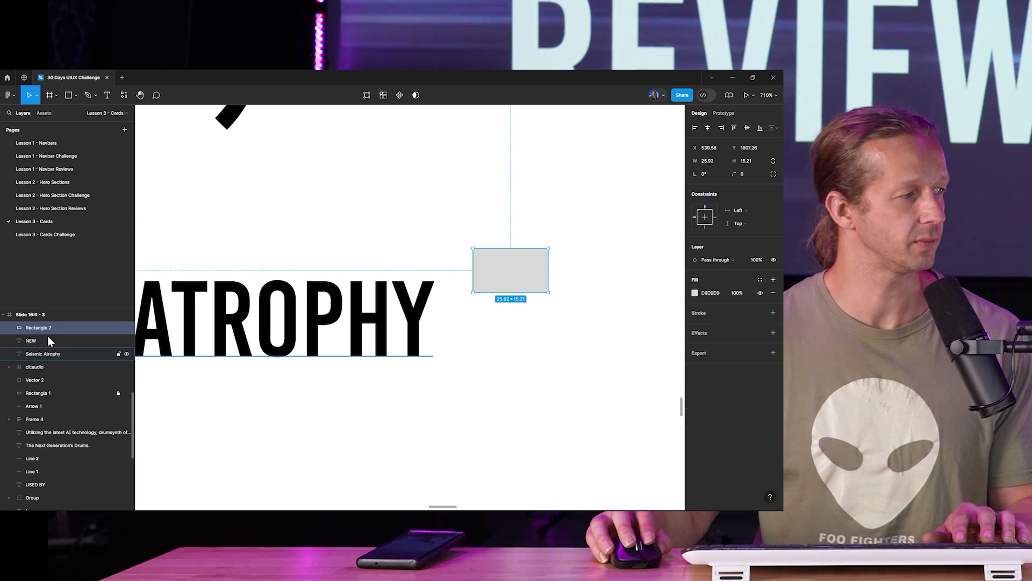
drag(47, 336, 42, 344)
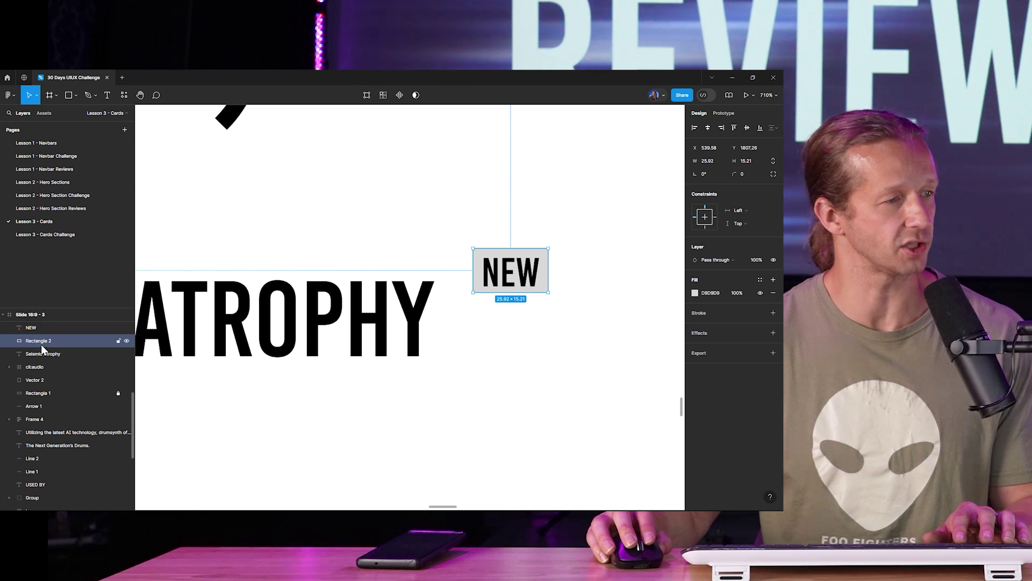
scroll(685, 301, down, 10)
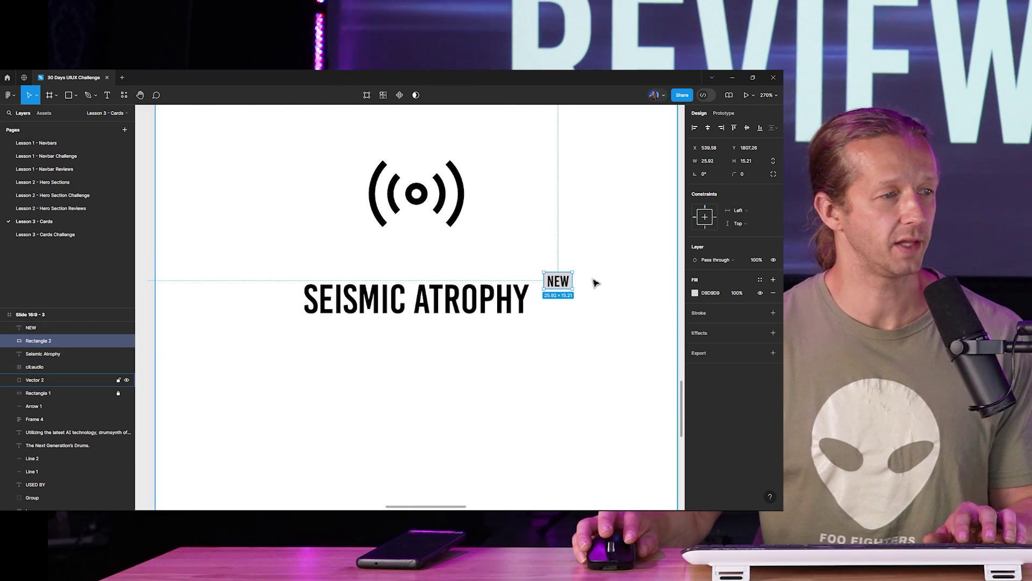
Fill the rectangle behind "NEW" with the yellow sampled from the hero section's background
click(695, 292)
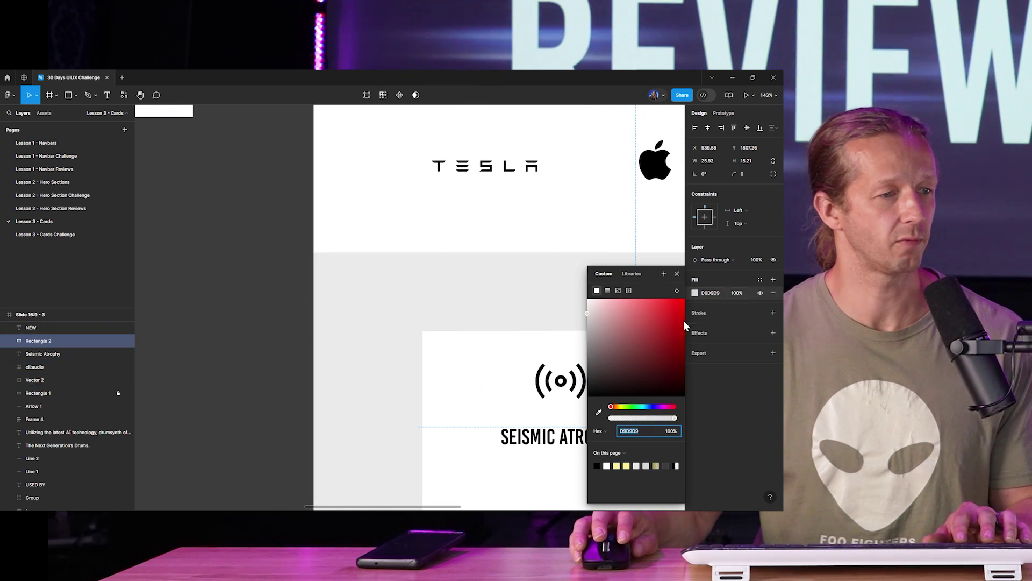
click(599, 411)
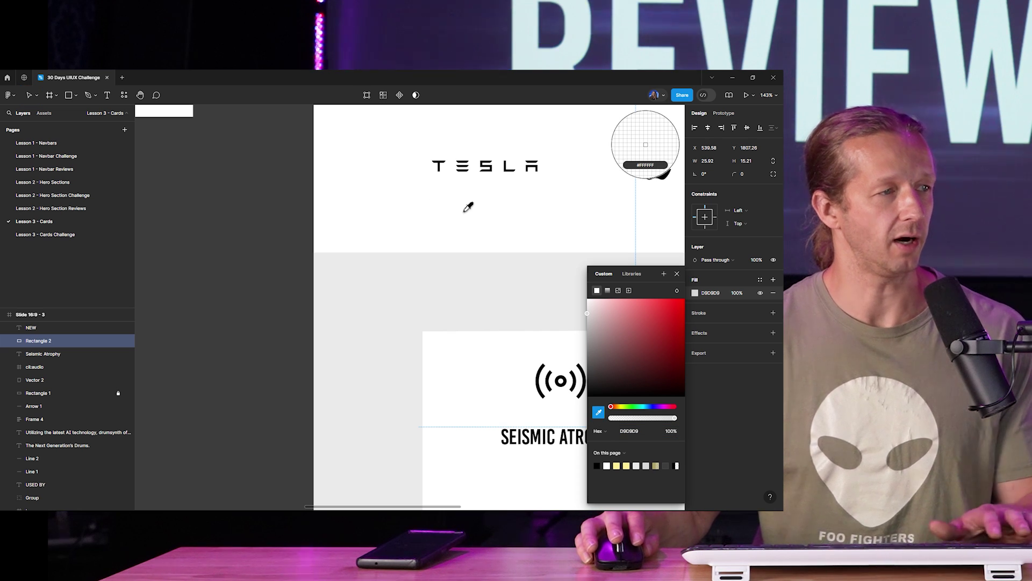
scroll(465, 205, down, 4)
click(446, 115)
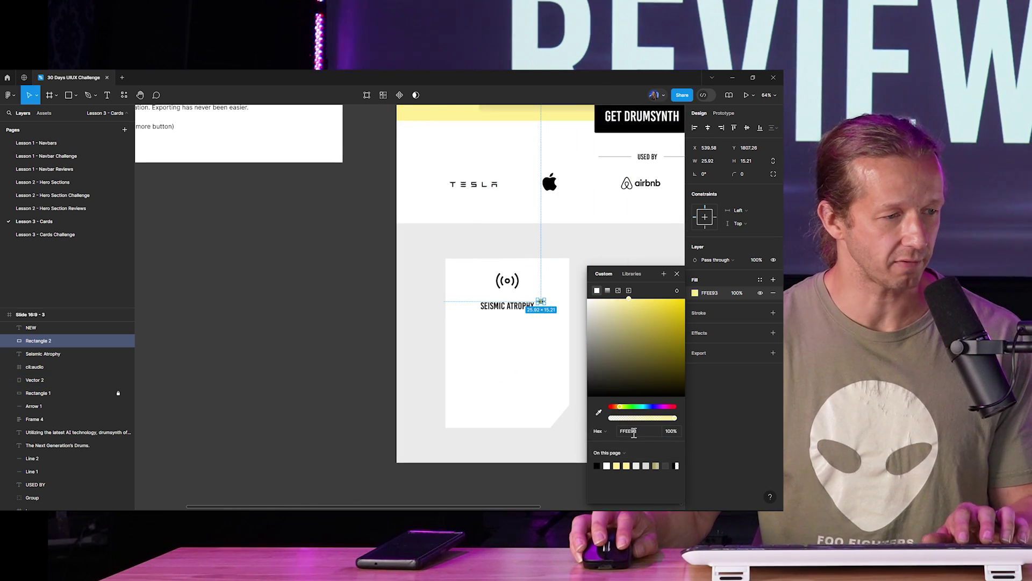
click(355, 350)
Turn the "NEW" text and yellow rectangle into a 29 × 18 auto layout badge with corner radius 3, placed beside the title
ctrl+scroll(546, 320, up, 6)
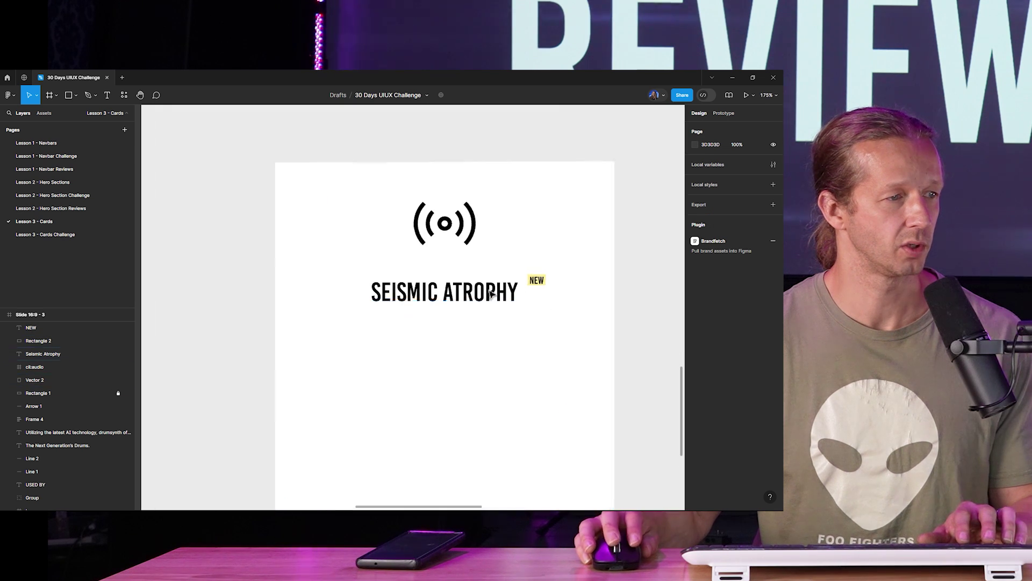
scroll(557, 284, up, 3)
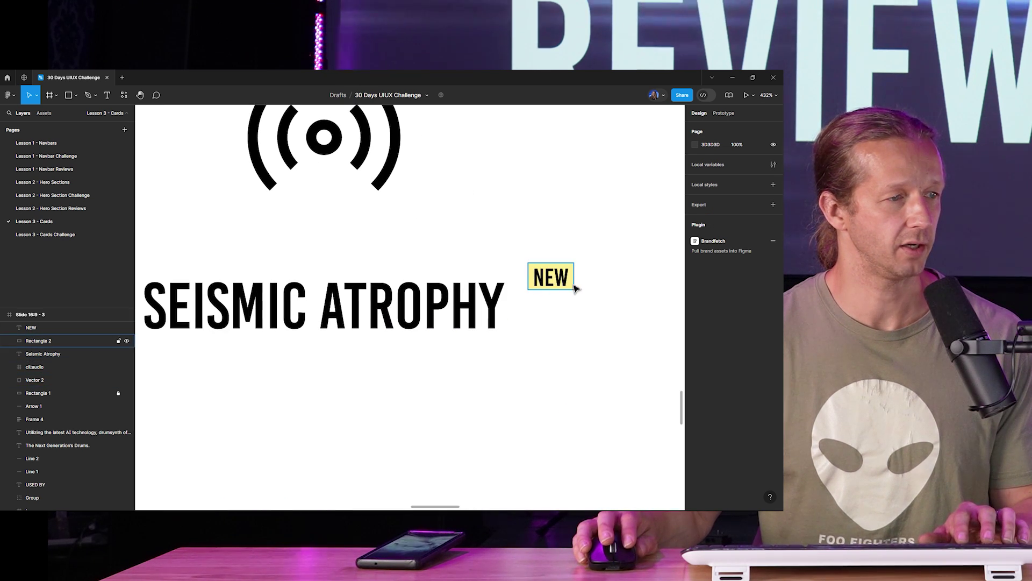
click(564, 282)
shift+click(532, 278)
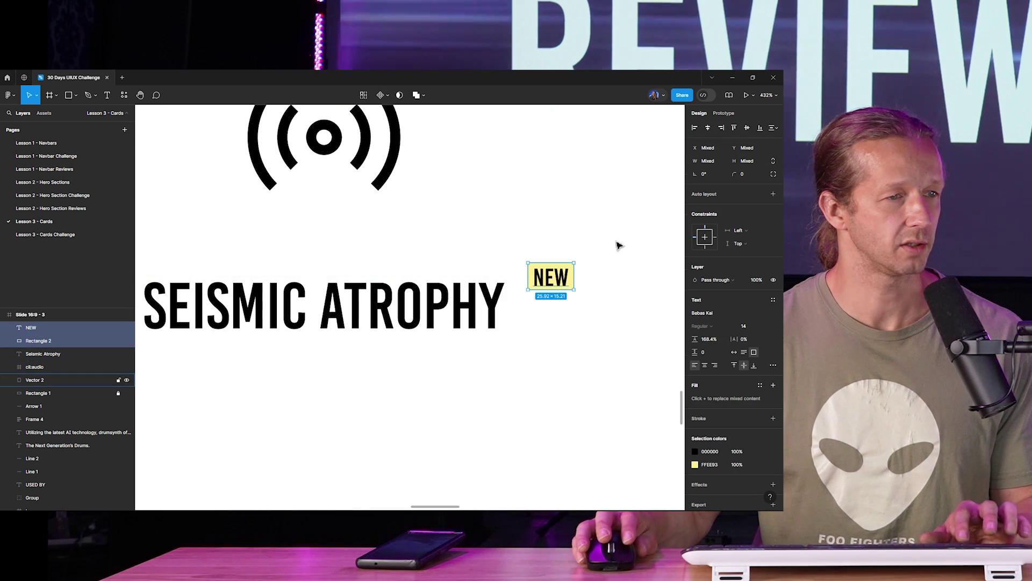
click(773, 194)
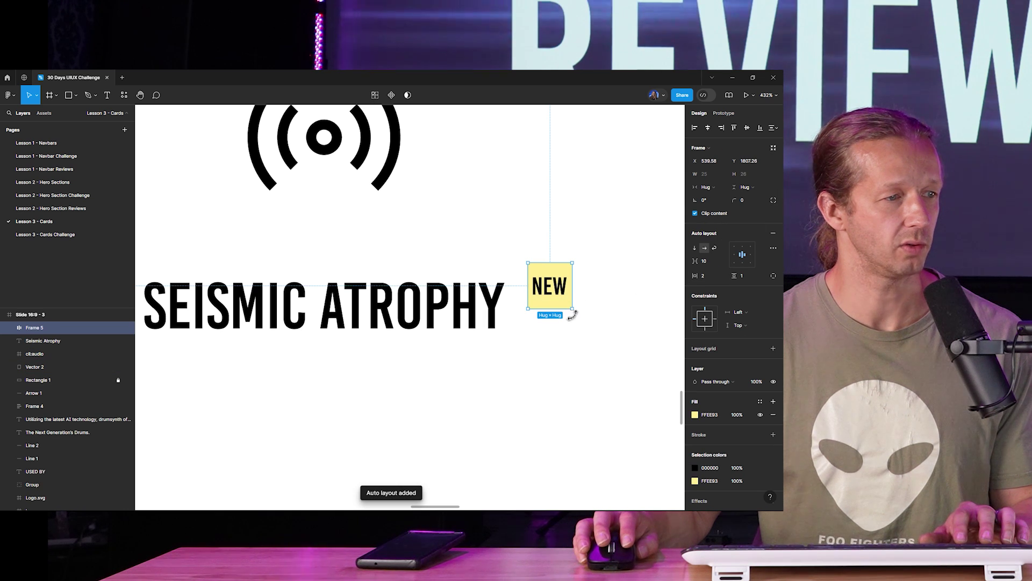
mouse_move(572, 310)
mouse_down()
mouse_move(592, 299)
mouse_move(580, 297)
mouse_up()
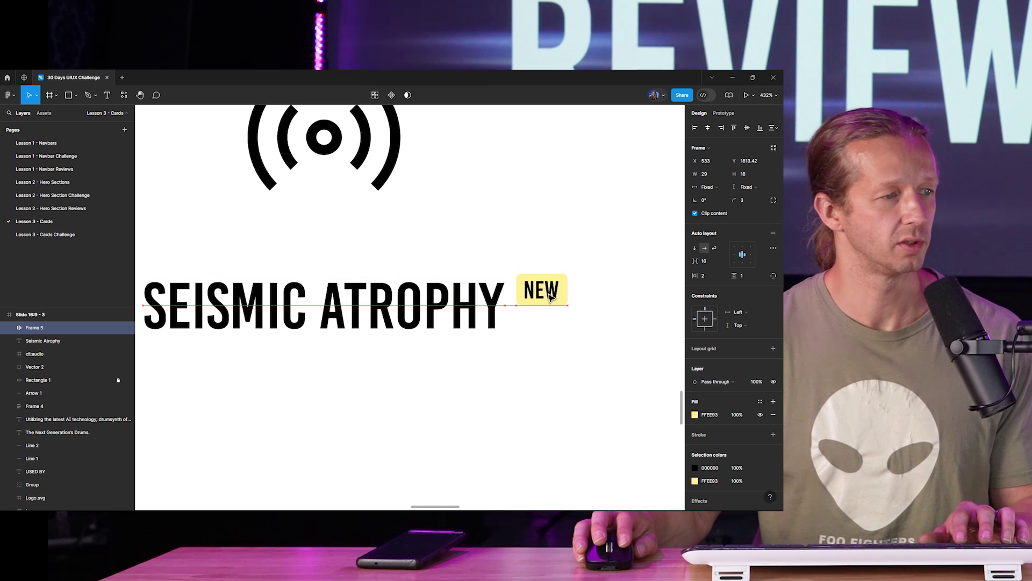
scroll(545, 295, down, 4)
click(258, 279)
Increase the badge's "NEW" text size to 16 and enlarge the yellow badge frame to 32 × 21
scroll(258, 279, down, 3)
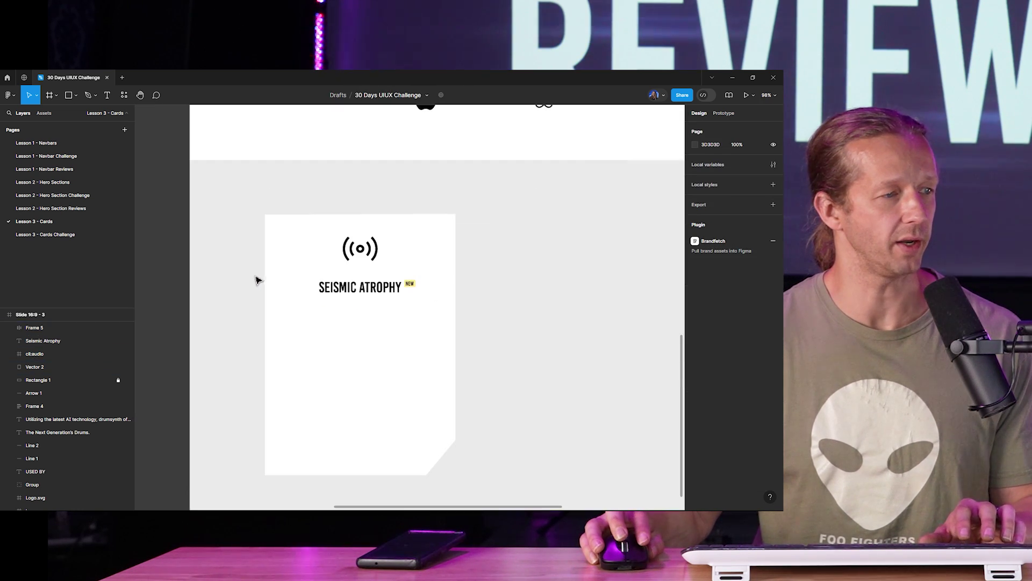
drag(258, 296, 364, 255)
scroll(515, 250, down, 3)
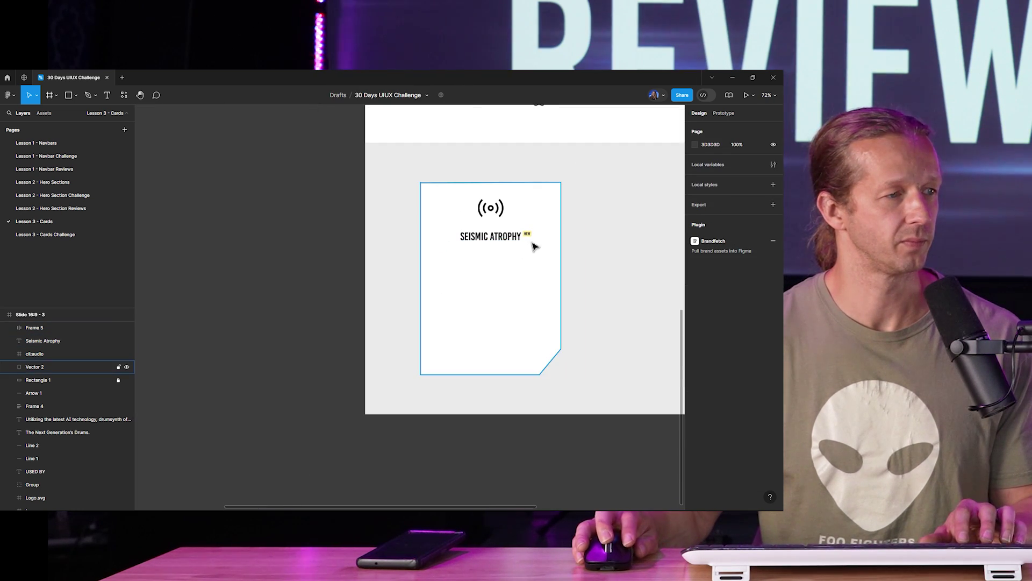
scroll(534, 247, up, 3)
click(476, 249)
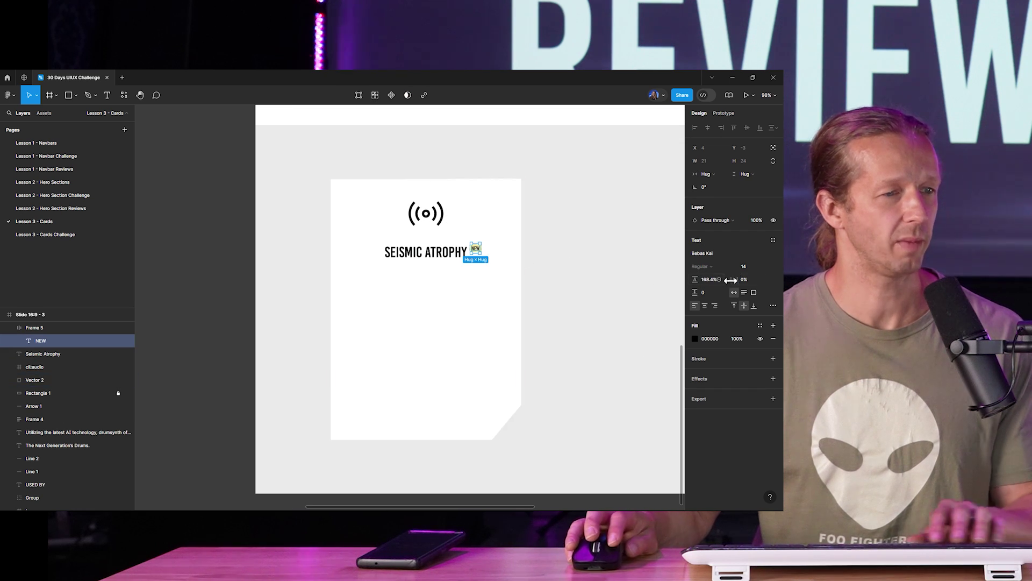
click(301, 264)
scroll(487, 256, up, 5)
click(464, 237)
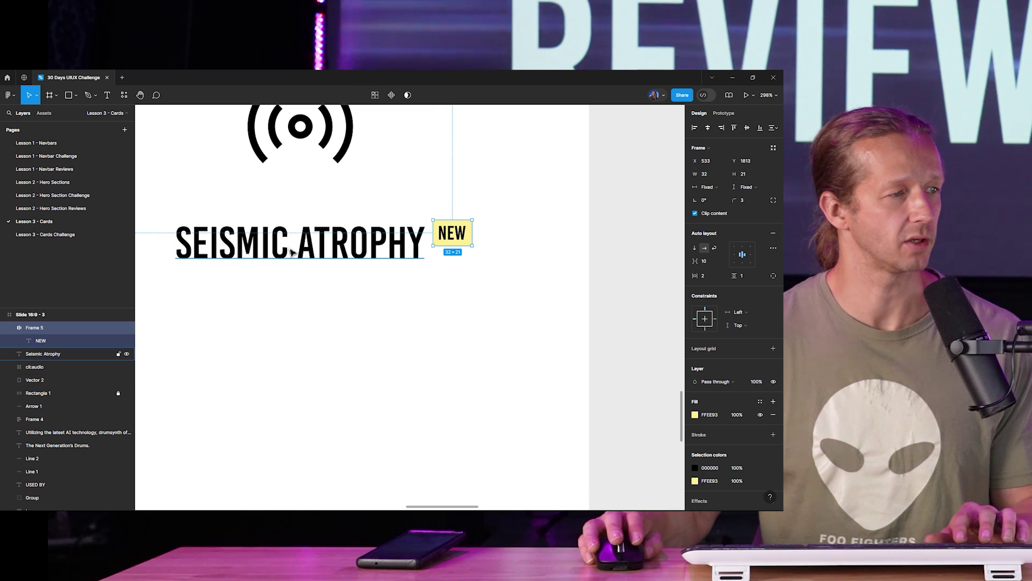
Examine the card's icon, title and yellow badge together within the grey section of the landing page
scroll(451, 264, down, 3)
click(443, 248)
scroll(444, 248, down, 4)
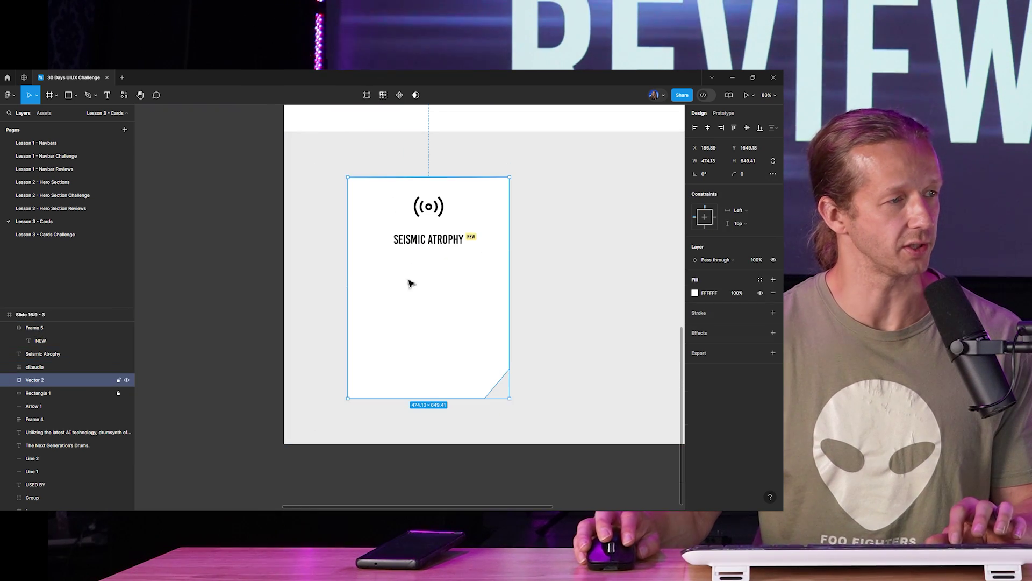
click(250, 268)
drag(280, 242, 253, 292)
scroll(255, 290, down, 2)
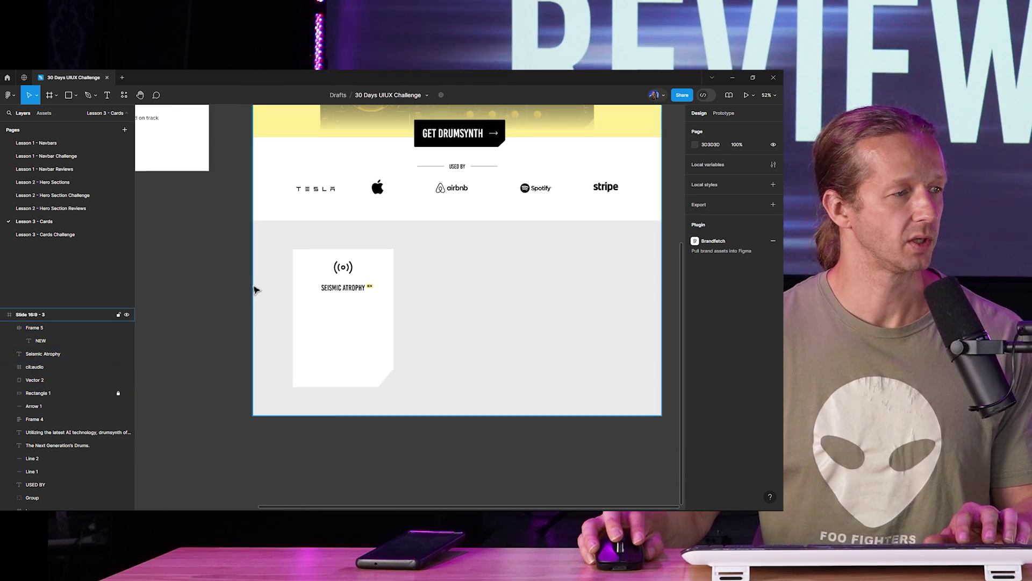
scroll(264, 294, up, 2)
scroll(271, 302, down, 4)
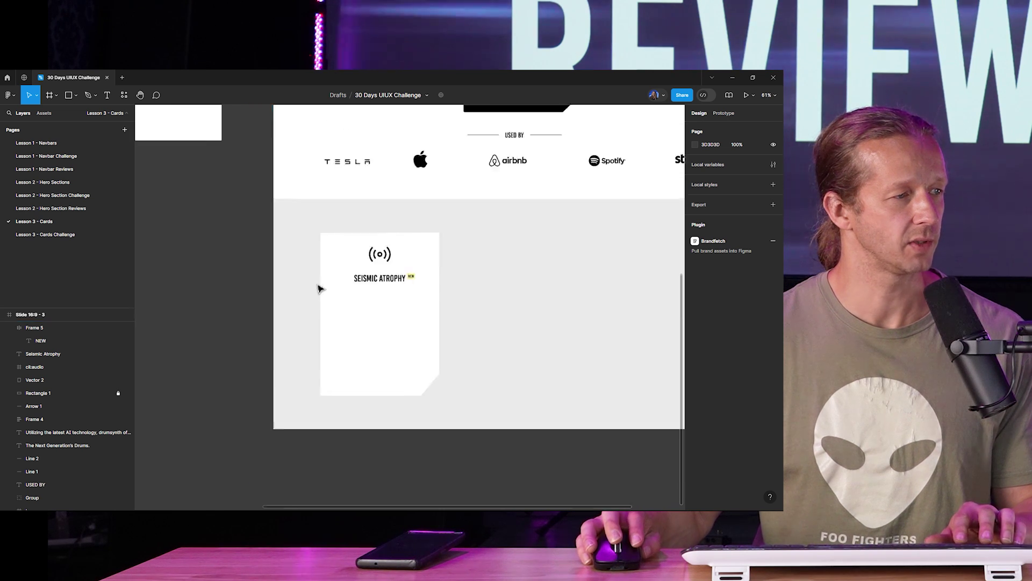
Copy the Seismic Atrophy description from the DETAILS frame and paste it into the white card in the grey section
drag(196, 137, 394, 353)
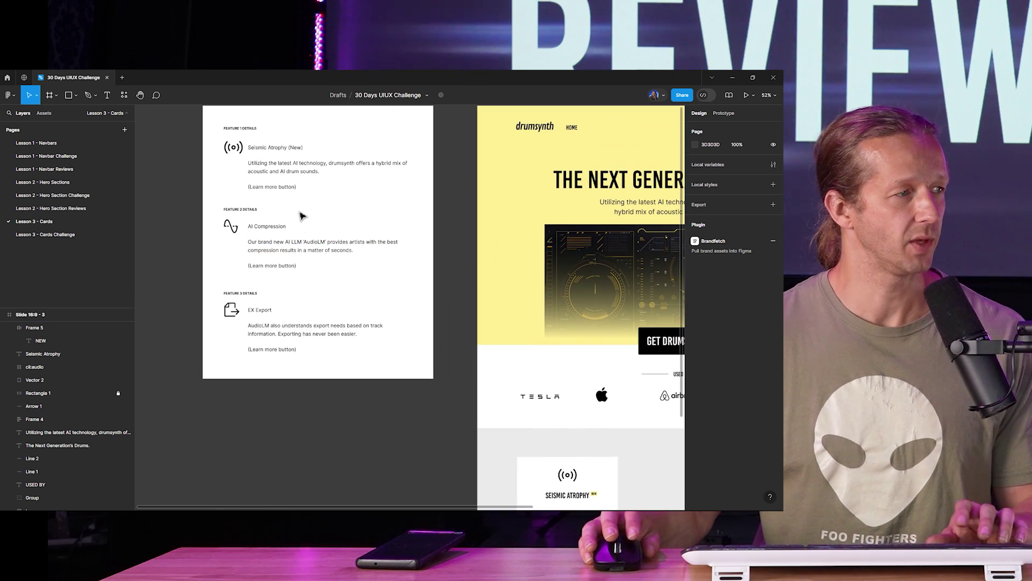
click(293, 161)
click(417, 418)
scroll(432, 383, down, 4)
scroll(431, 382, right, 4)
scroll(450, 330, up, 4)
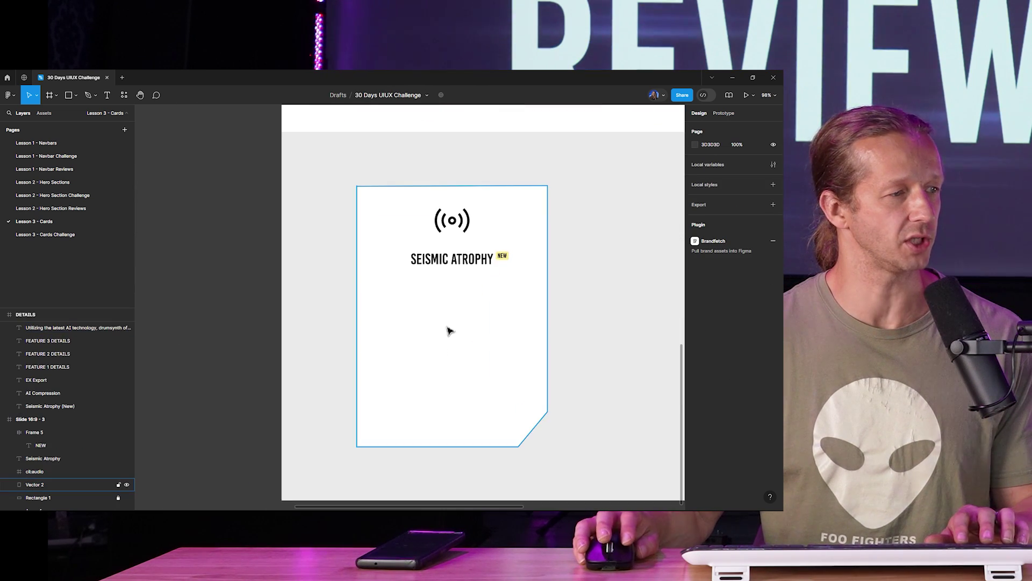
click(450, 330)
key(ctrl+v)
scroll(455, 306, up, 2)
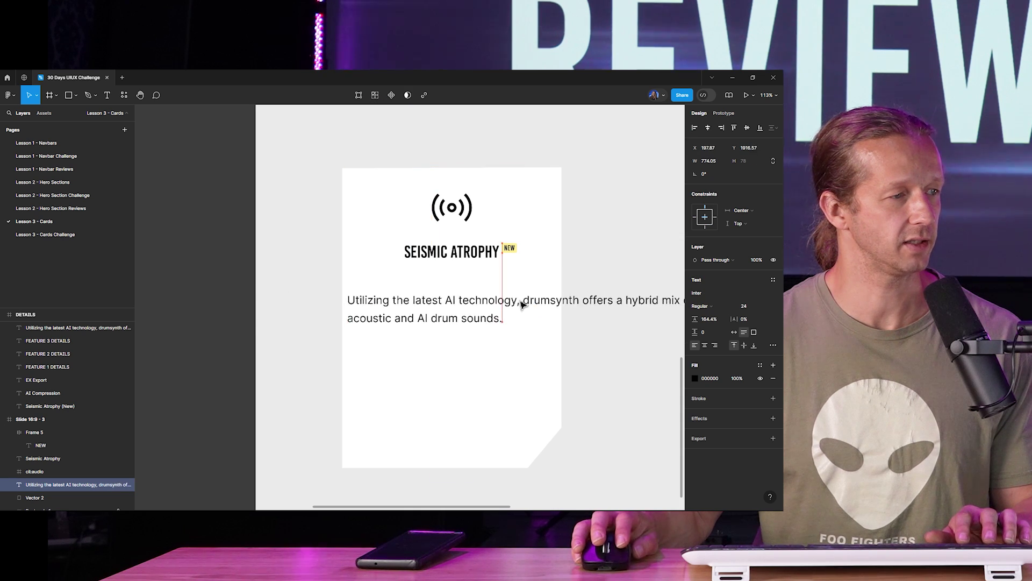
Narrow the pasted description's text box to about 374 wide so it wraps inside the card beneath the title
drag(521, 305, 471, 294)
scroll(516, 299, down, 4)
scroll(489, 306, up, 4)
scroll(471, 291, up, 3)
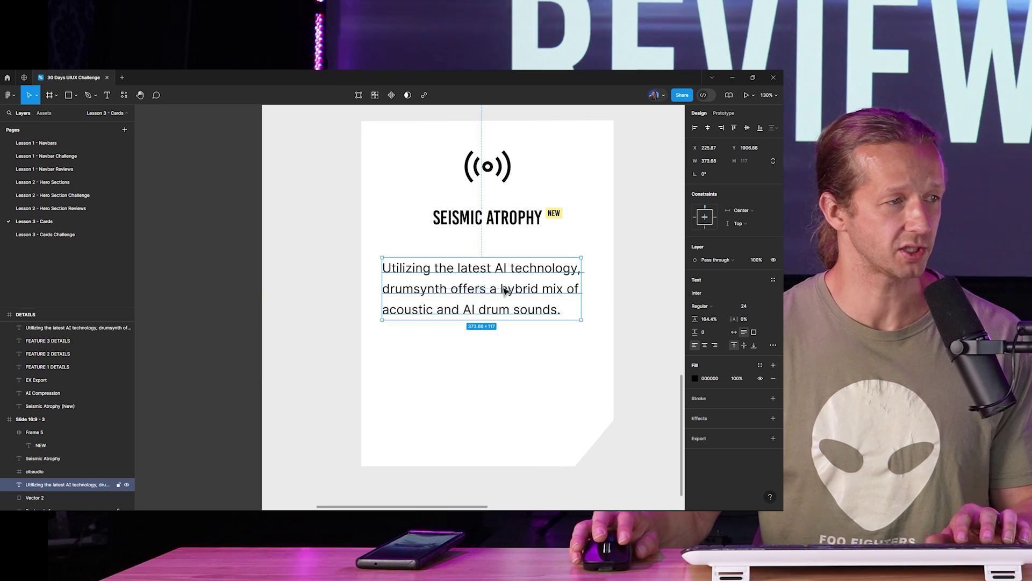
Centre-align the card's description text and set its font size to 18
click(704, 345)
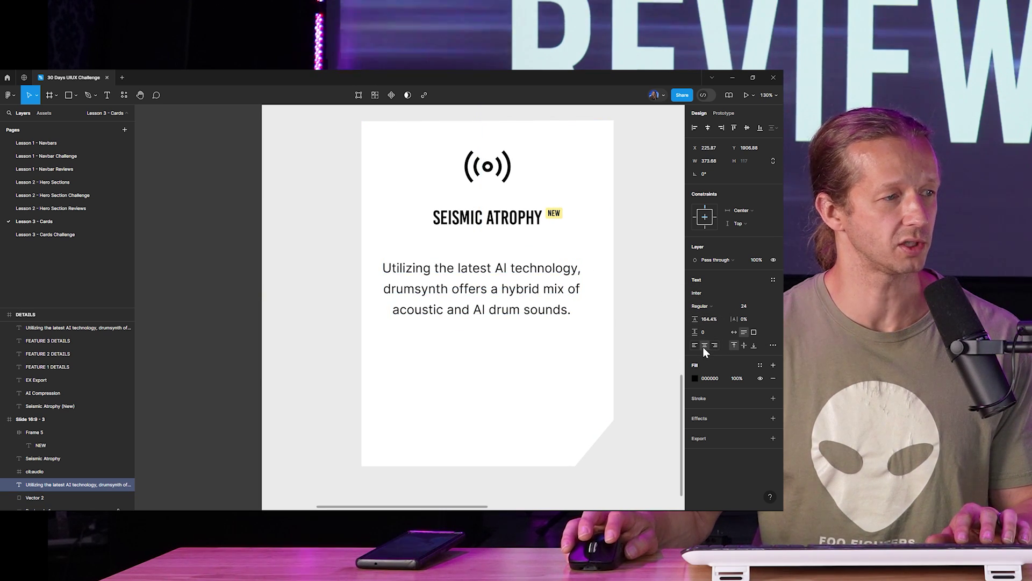
click(749, 309)
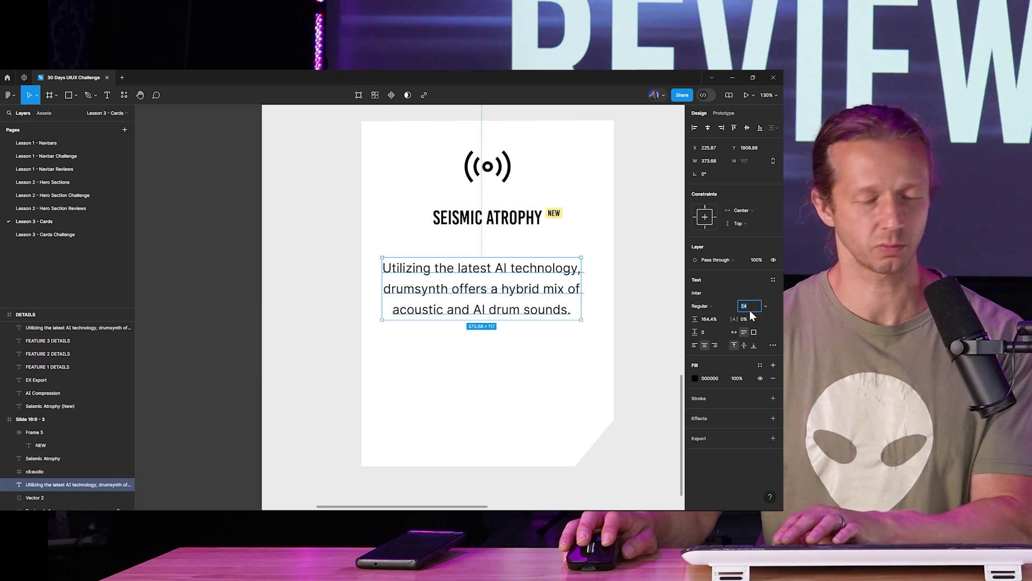
text(18)
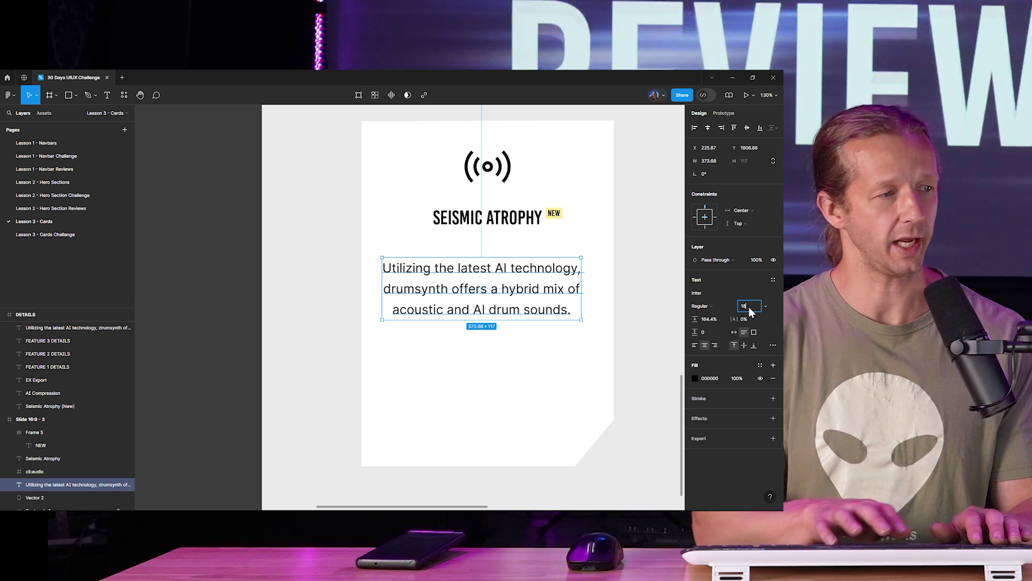
key(Return)
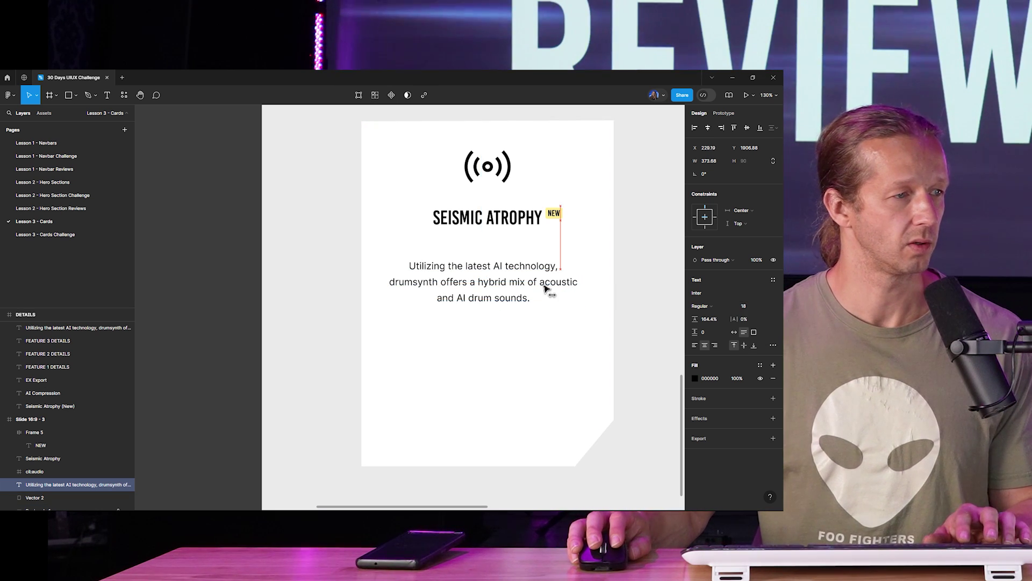
Centre the description horizontally in the card and resize its text box to about 363 wide
drag(545, 287, 611, 280)
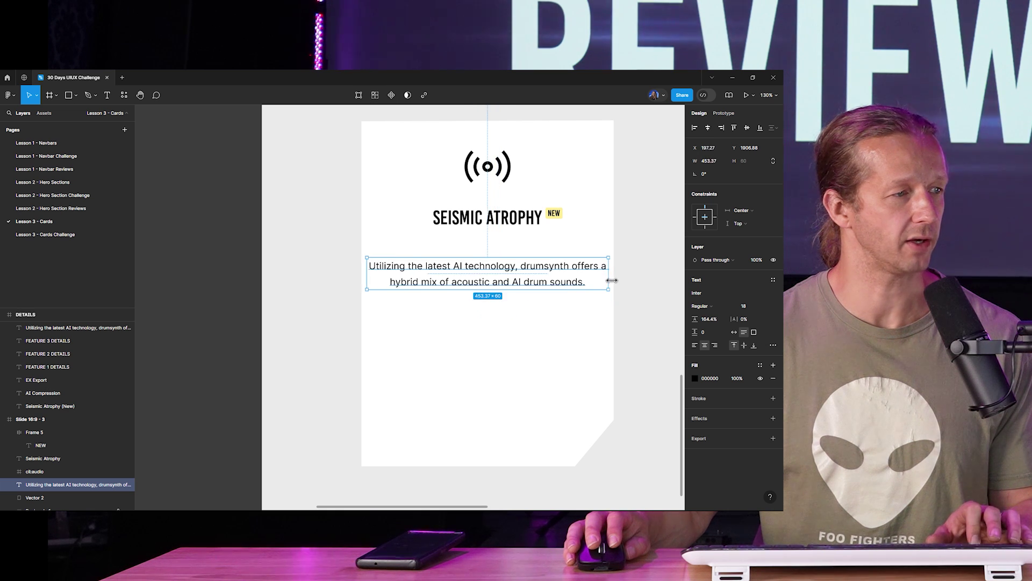
click(311, 302)
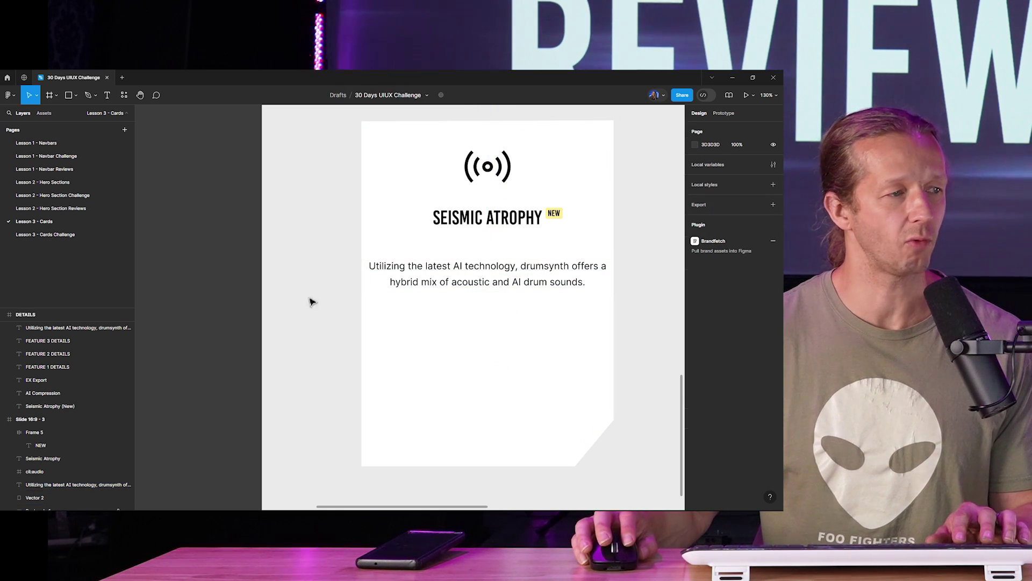
click(489, 290)
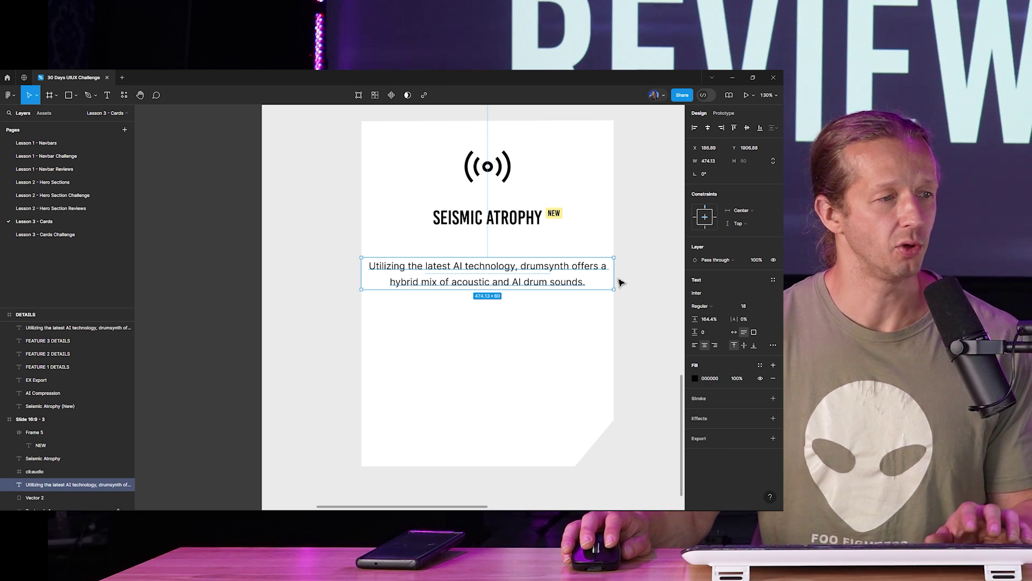
drag(621, 282, 553, 281)
click(314, 337)
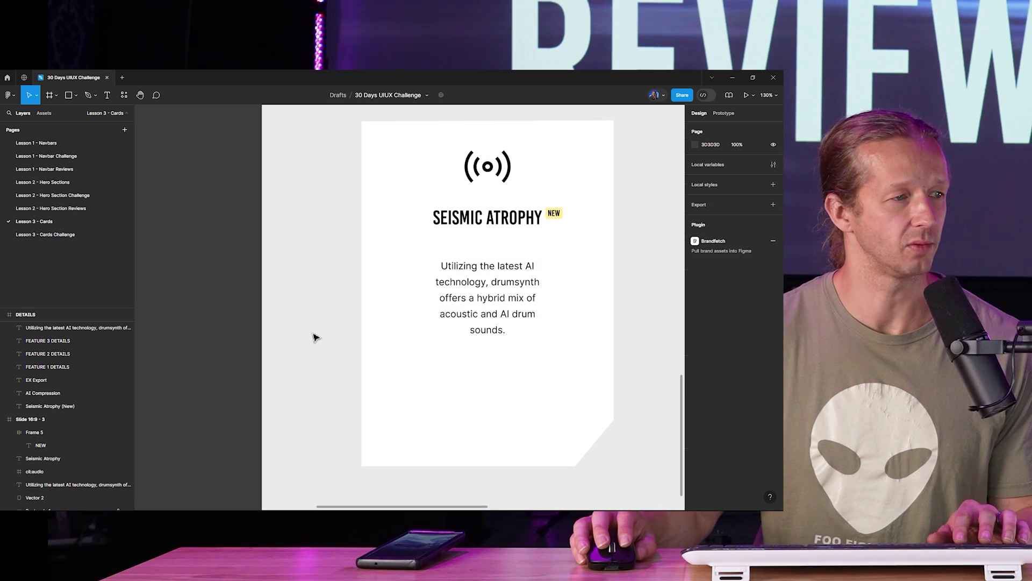
click(480, 281)
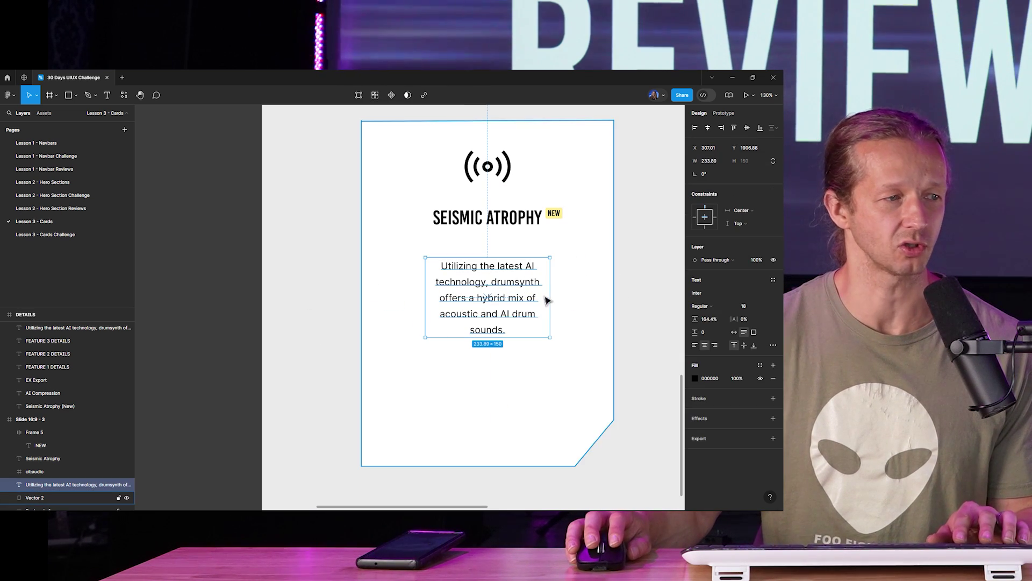
drag(550, 299, 588, 296)
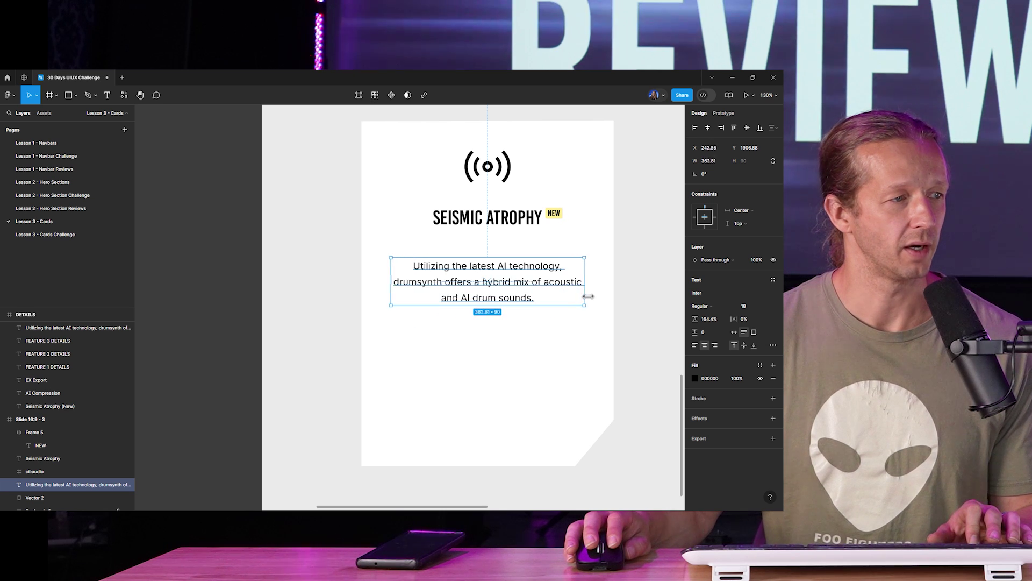
click(350, 275)
Move the description up so it sits closer to the "SEISMIC ATROPHY" title
scroll(351, 274, down, 5)
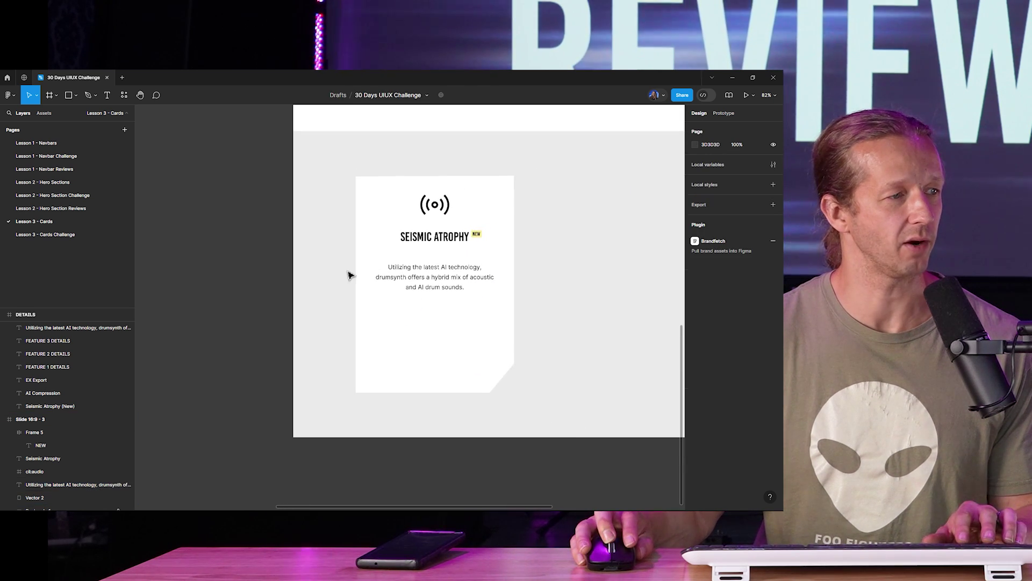
click(453, 283)
drag(453, 282, 451, 265)
click(287, 231)
scroll(403, 235, up, 5)
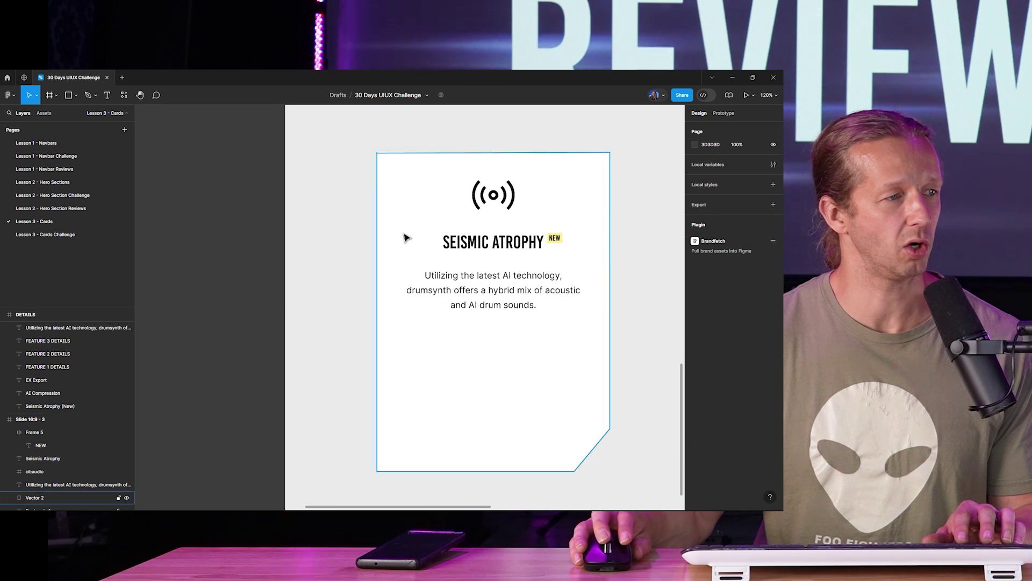
drag(577, 311, 536, 319)
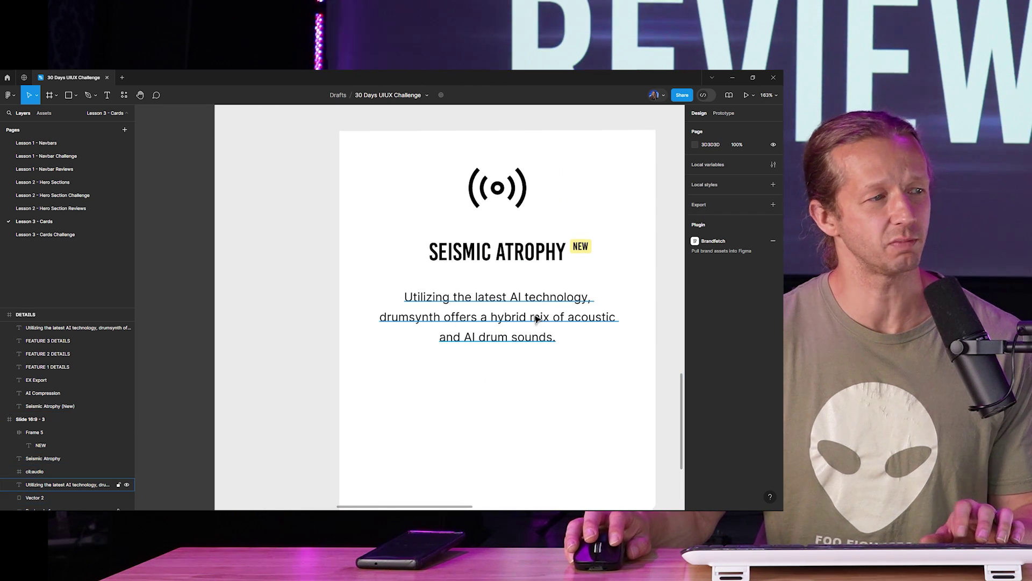
Try moving the title and its yellow NEW badge together up toward the icon
click(500, 199)
click(499, 250)
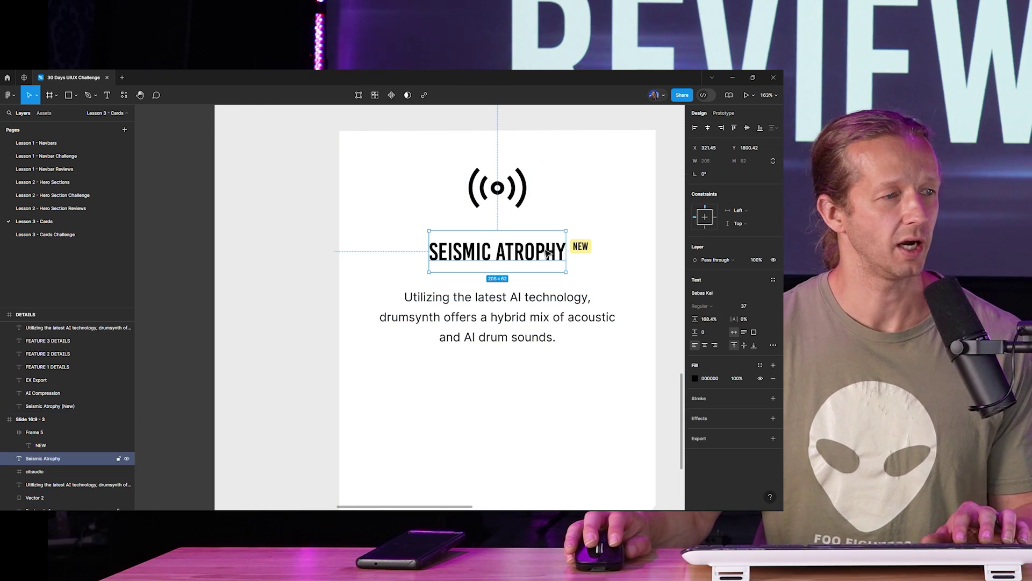
shift+click(581, 245)
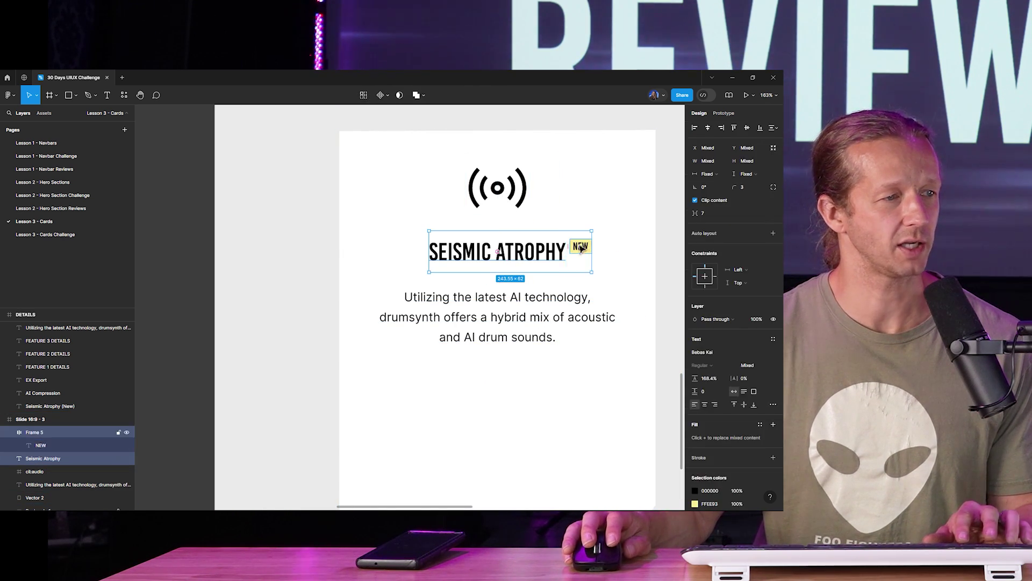
click(533, 315)
Move the title and its yellow NEW badge together down, close above the description
click(538, 241)
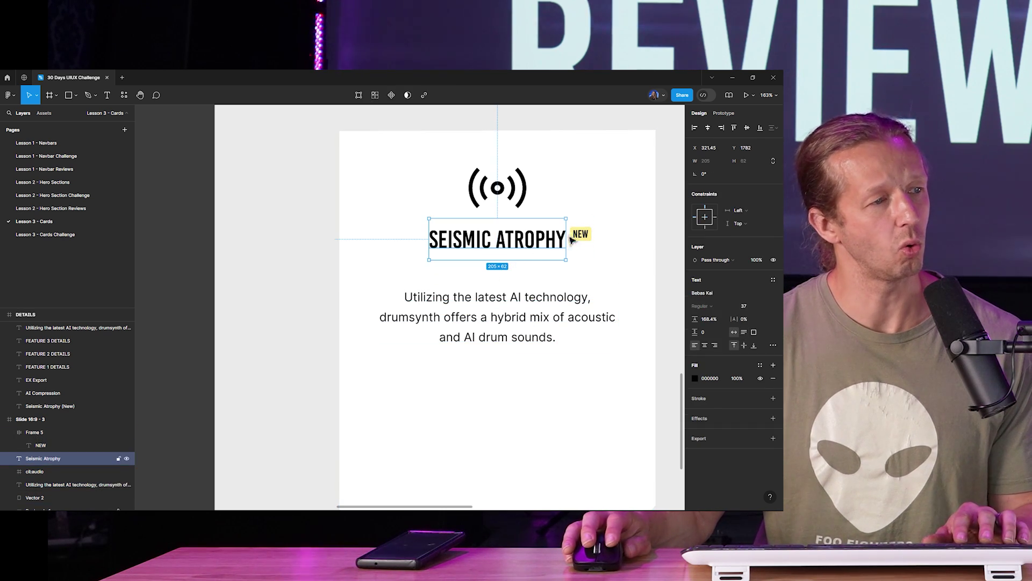
shift+click(581, 234)
drag(540, 241, 539, 262)
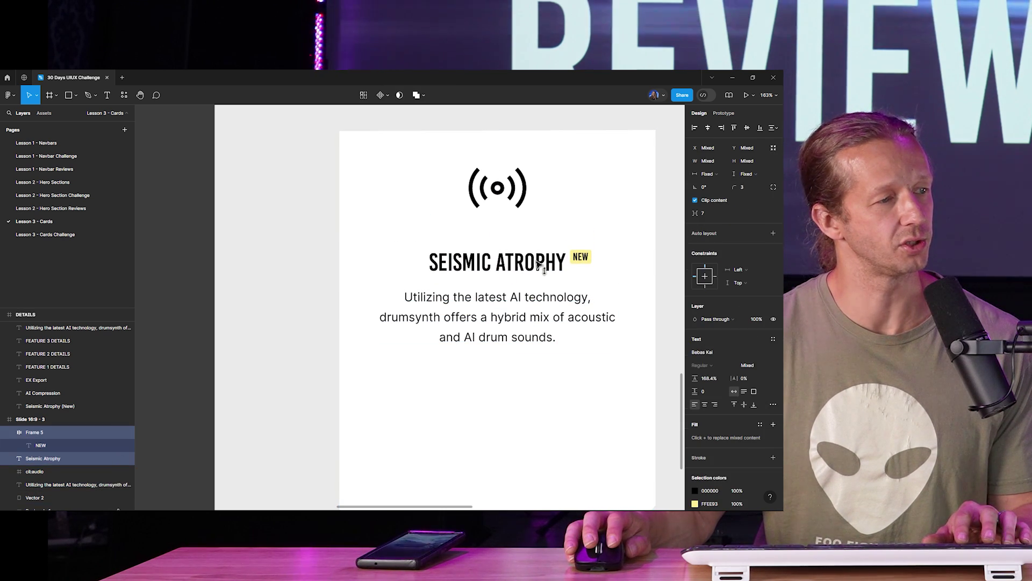
scroll(349, 236, down, 4)
click(266, 245)
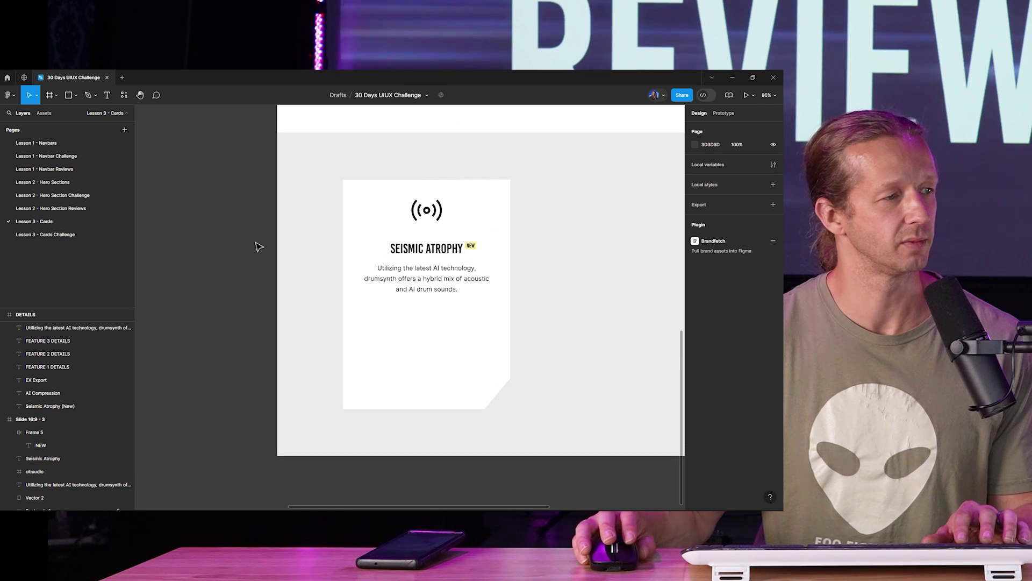
Nudge the card's audio icon down slightly toward the title
drag(258, 246, 300, 245)
click(473, 216)
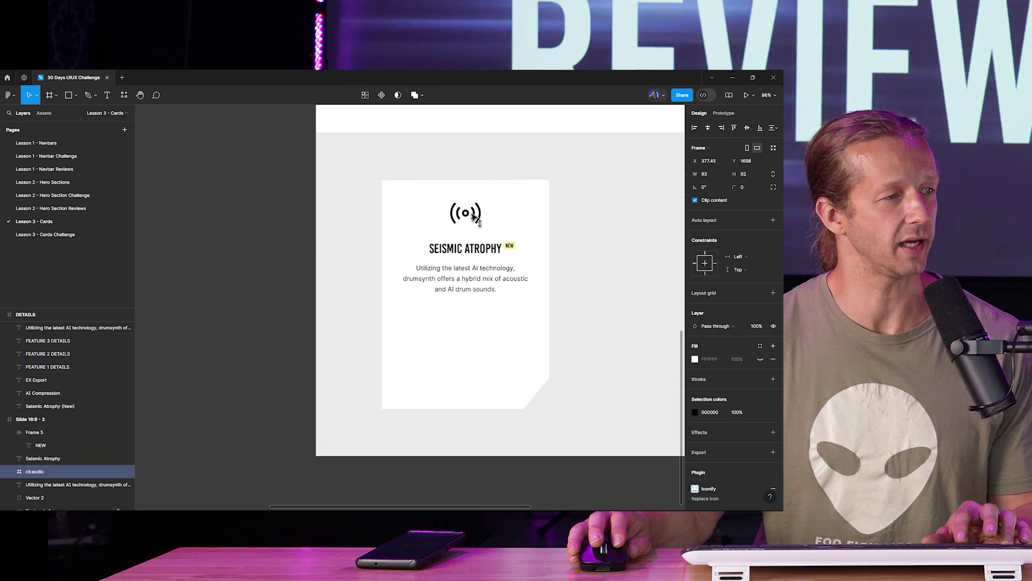
click(327, 237)
Check the DETAILS frame for the feature's button requirement and examine the free space beneath the card's description
ctrl+scroll(333, 254, down, 3)
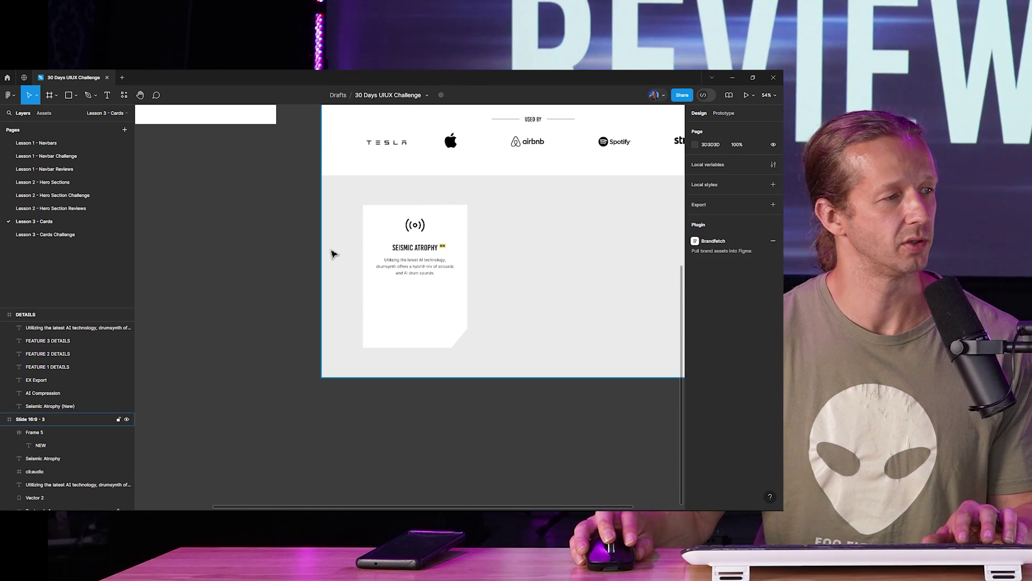
drag(334, 261, 452, 429)
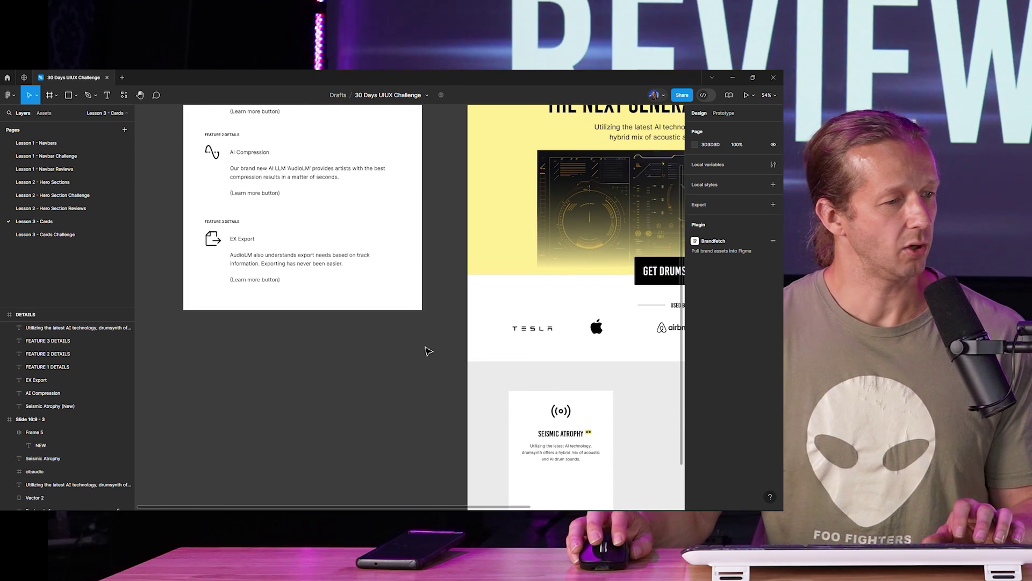
drag(423, 326, 433, 367)
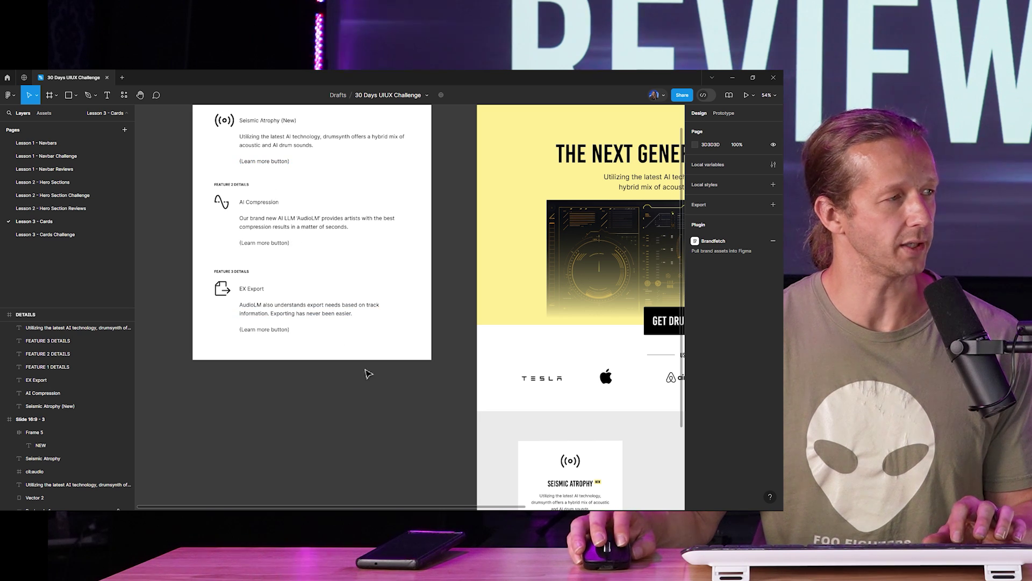
scroll(324, 239, up, 6)
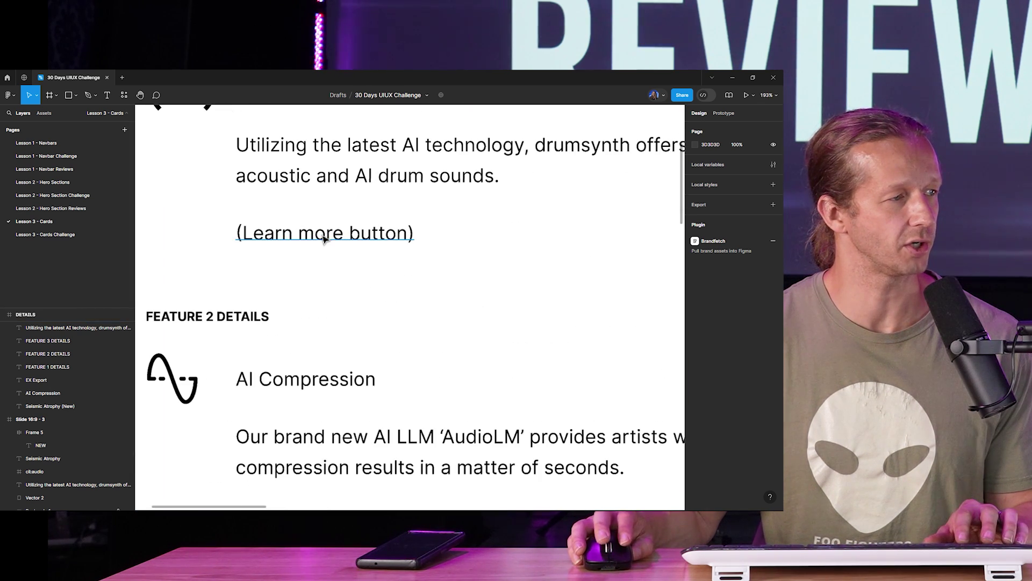
scroll(327, 239, down, 8)
drag(450, 358, 403, 213)
drag(407, 326, 373, 279)
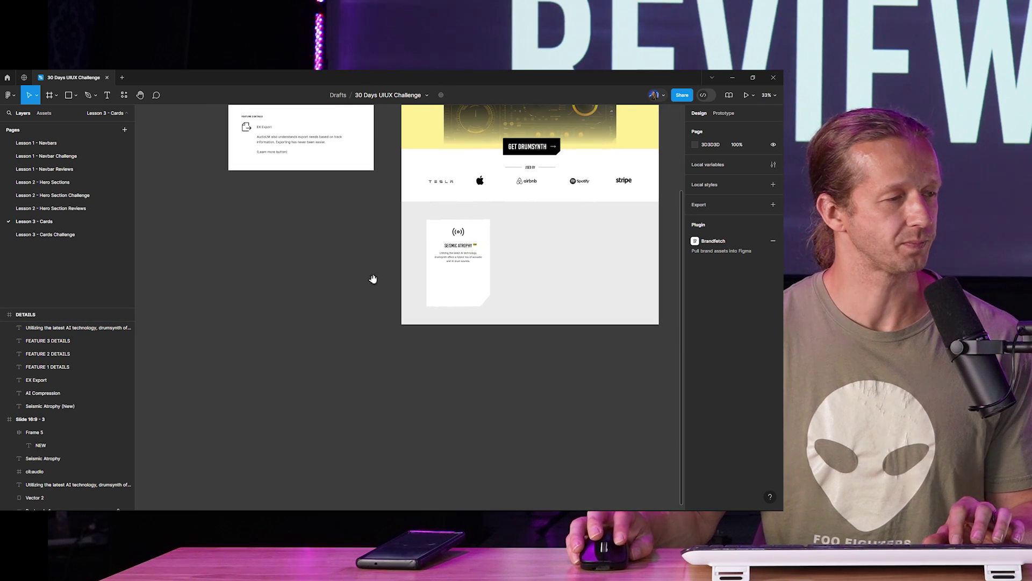
scroll(470, 272, up, 5)
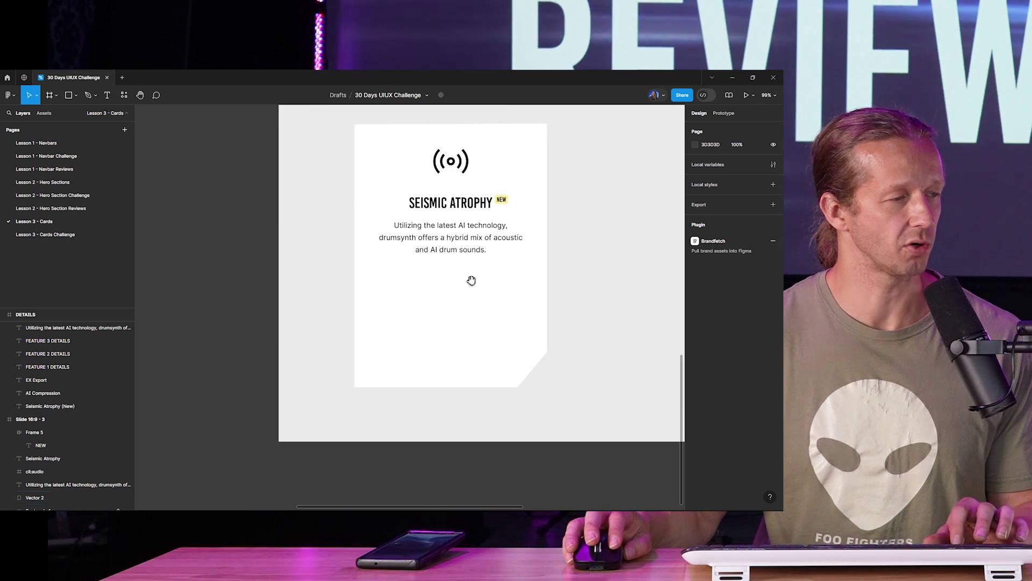
drag(471, 280, 510, 302)
click(516, 300)
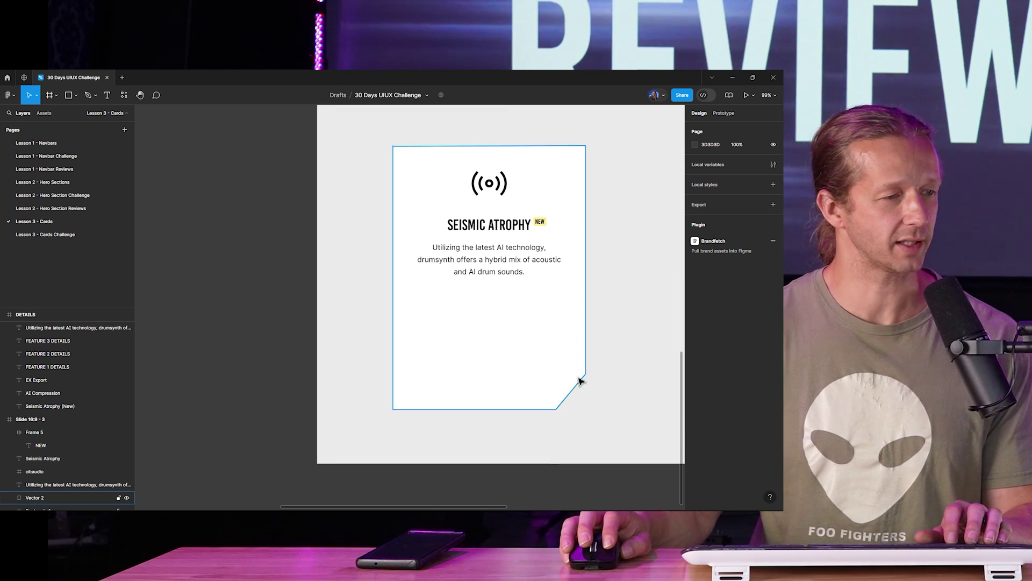
Copy the black "GET DRUMSYNTH" button from the hero section and place the duplicate below the description in the first card
scroll(548, 280, down, 4)
drag(582, 193, 507, 355)
scroll(576, 295, up, 4)
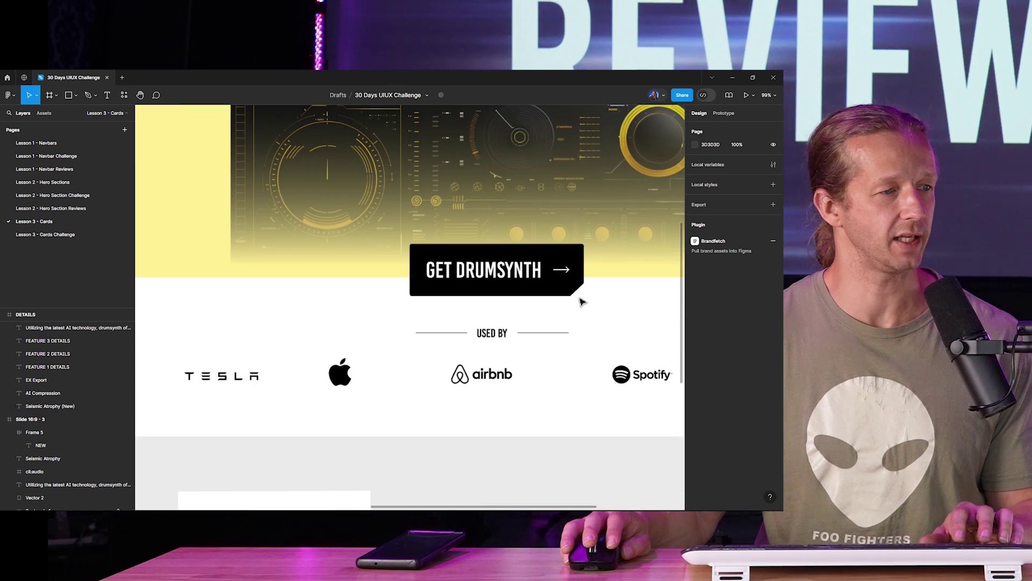
click(573, 291)
scroll(564, 291, down, 4)
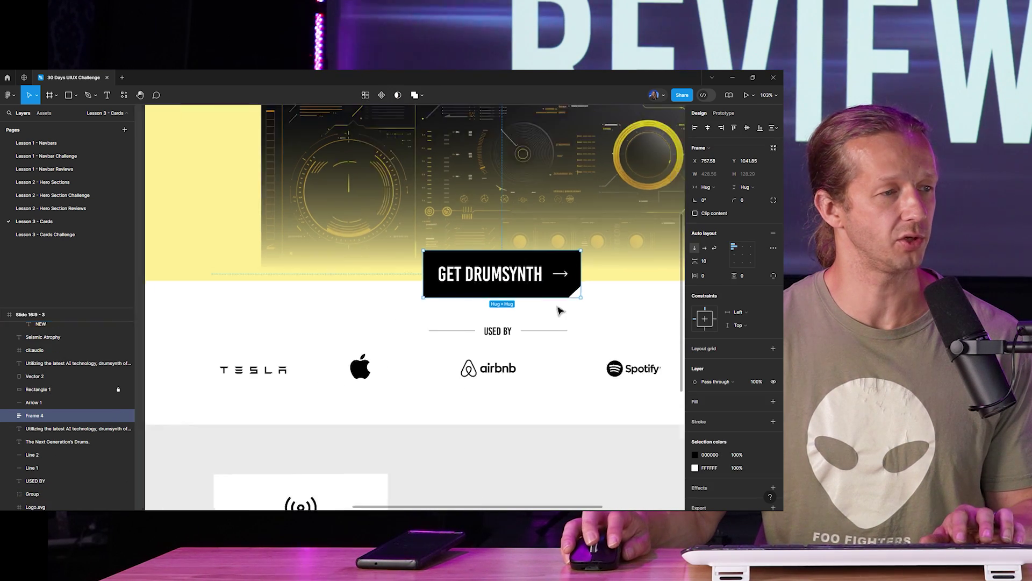
scroll(540, 397, up, 5)
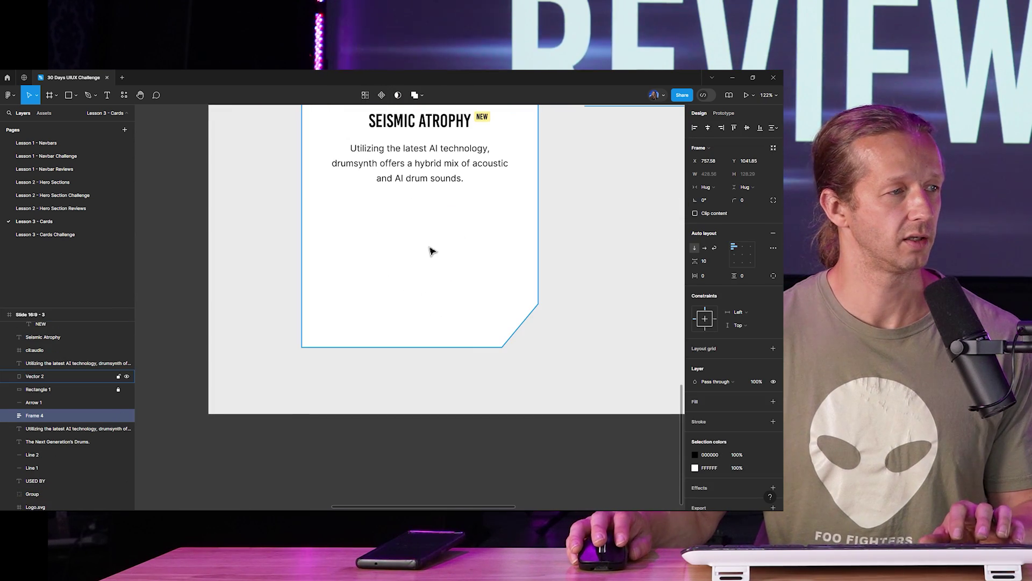
scroll(432, 252, down, 1)
click(495, 334)
scroll(498, 336, up, 5)
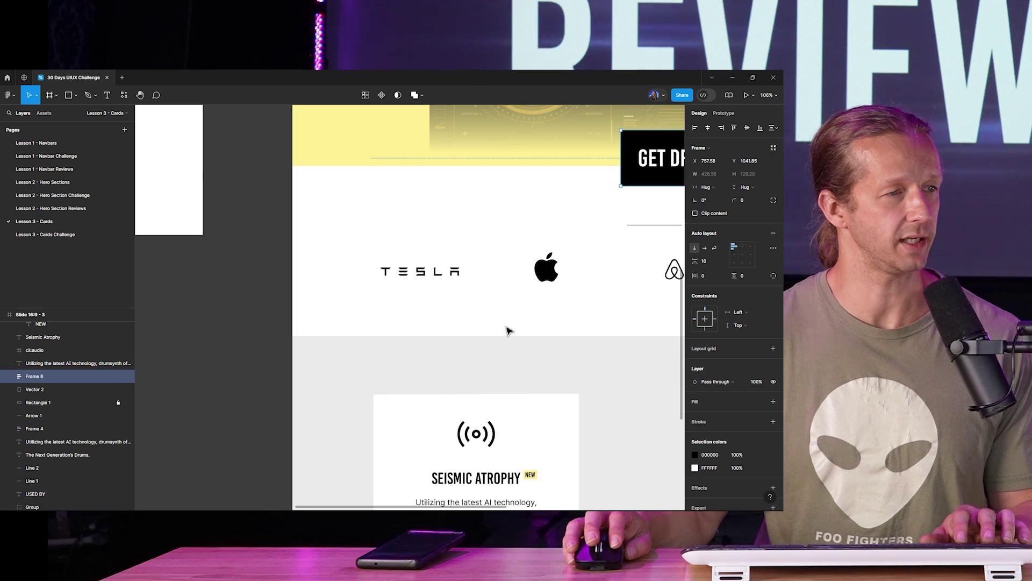
scroll(549, 329, down, 5)
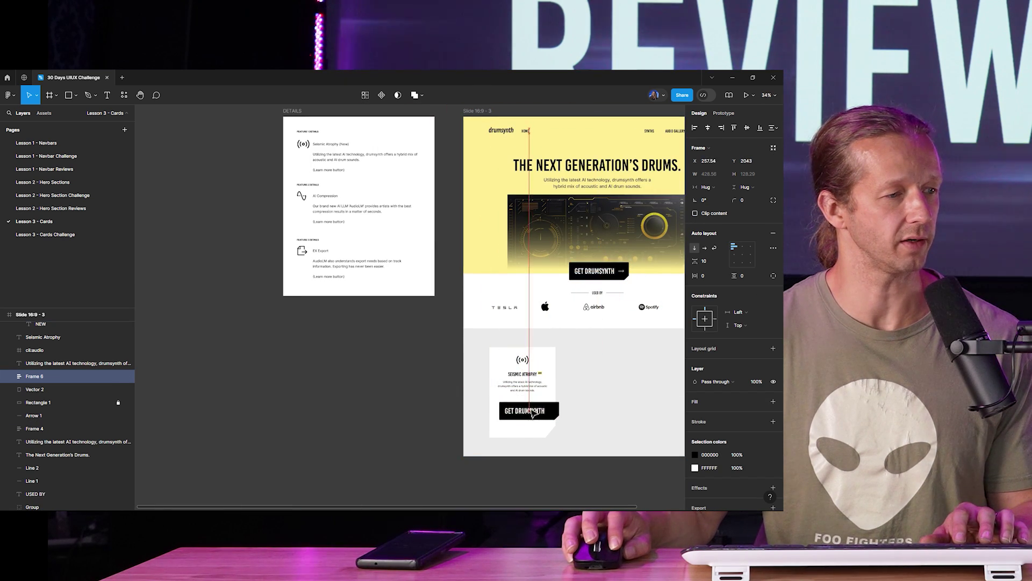
Center the duplicated black "GET DRUMSYNTH" button horizontally within the first card, below the description
scroll(527, 434, up, 6)
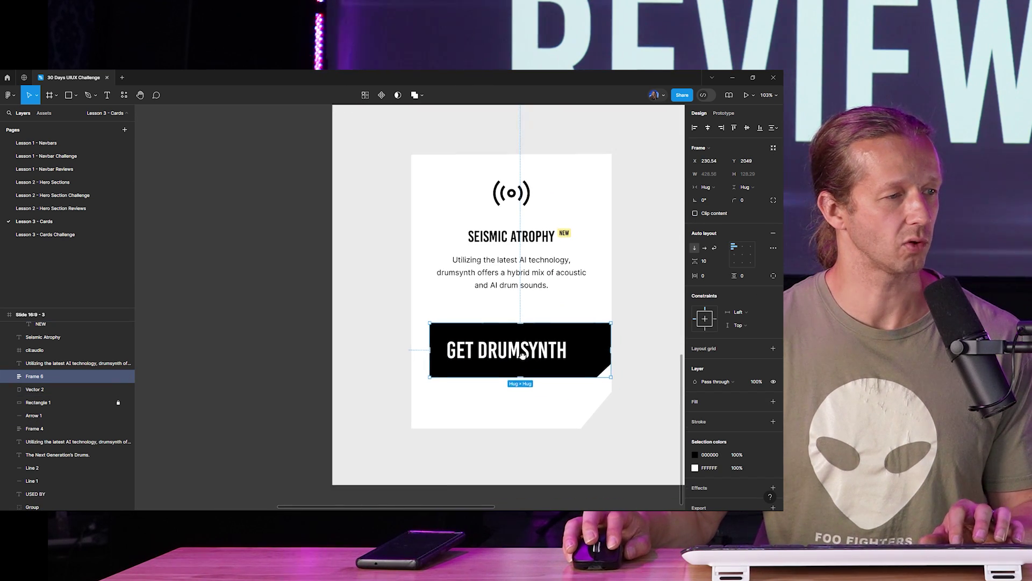
drag(507, 340, 511, 338)
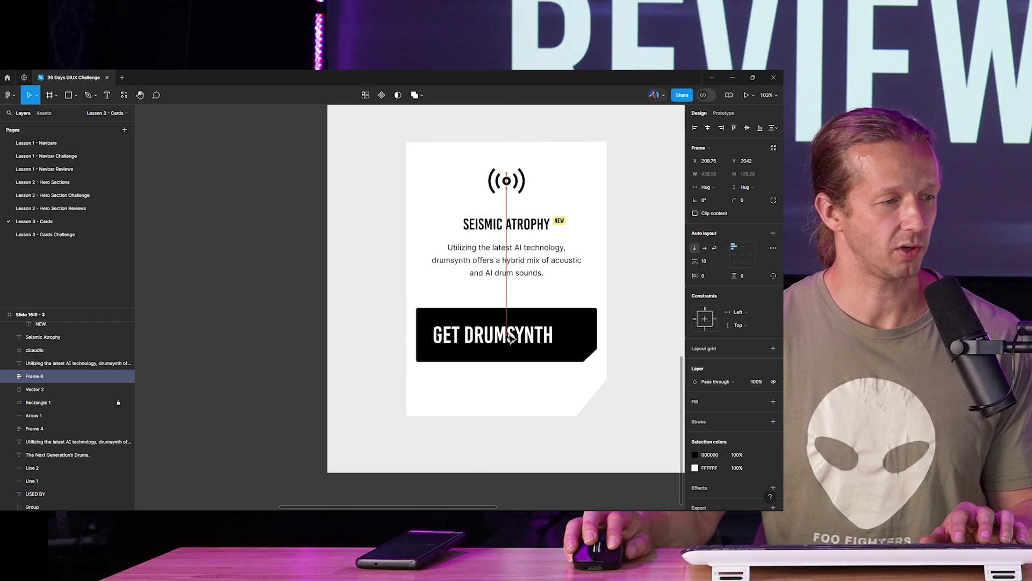
click(383, 339)
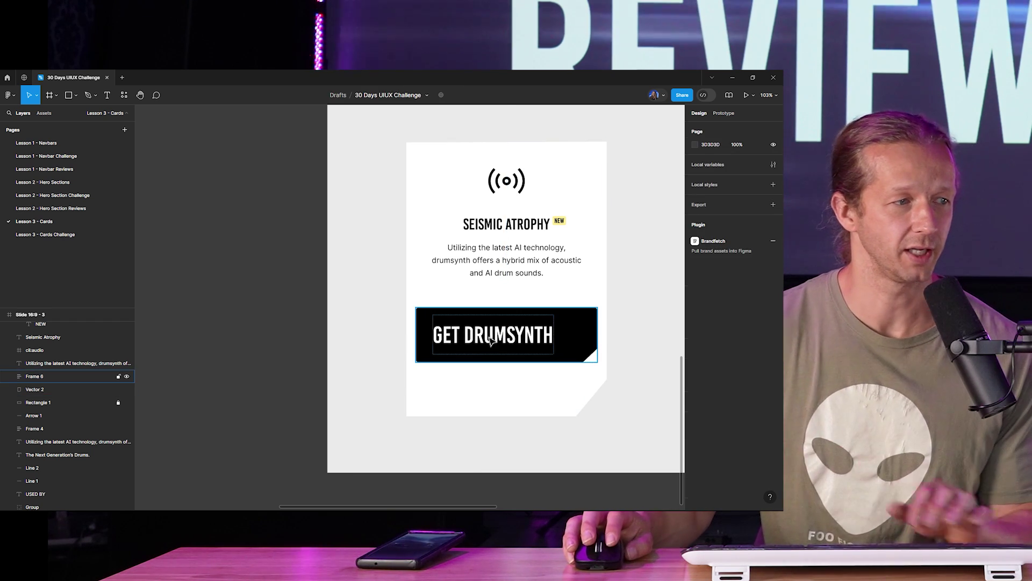
Shorten the first card's white shape to about 521 px high and move the button up close beneath the description
scroll(516, 309, down, 4)
drag(581, 212, 470, 380)
scroll(513, 258, up, 3)
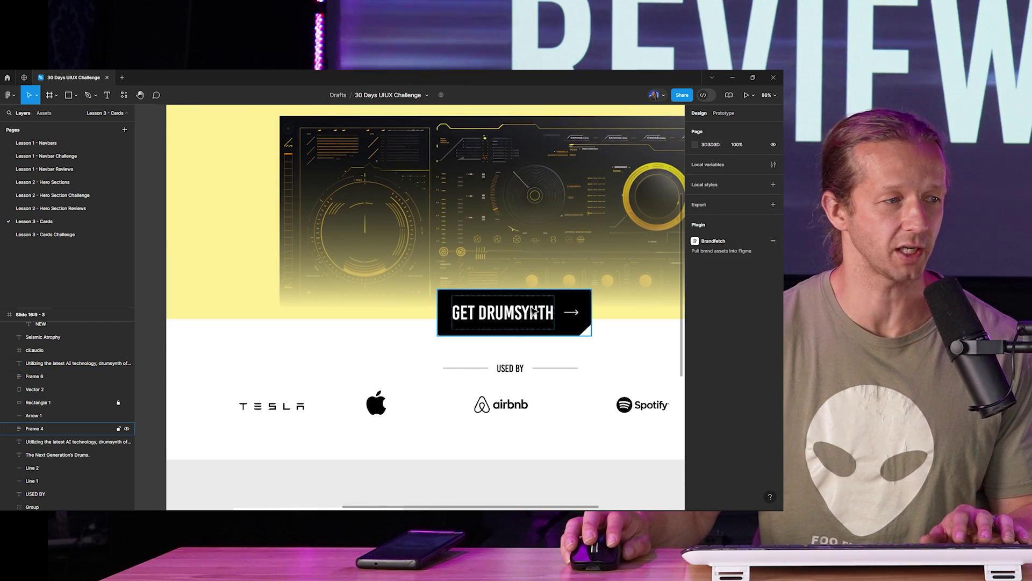
scroll(519, 251, down, 5)
scroll(499, 329, up, 5)
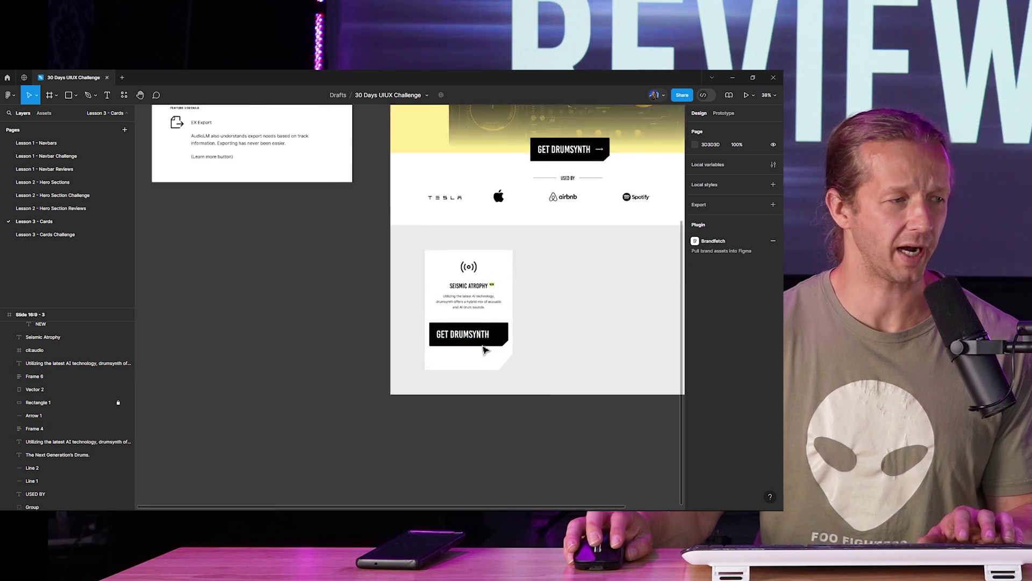
click(468, 331)
click(472, 374)
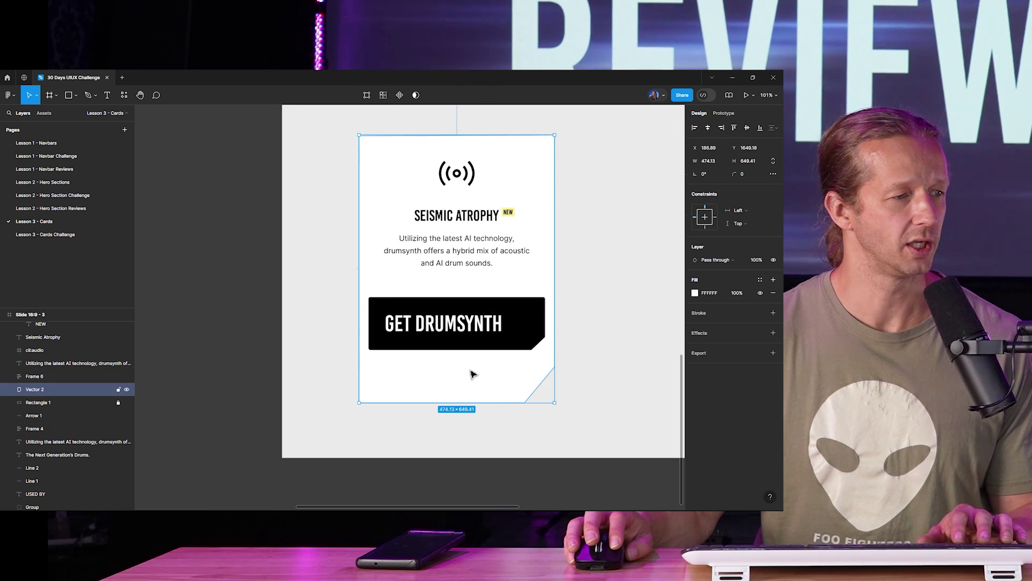
drag(498, 405, 468, 305)
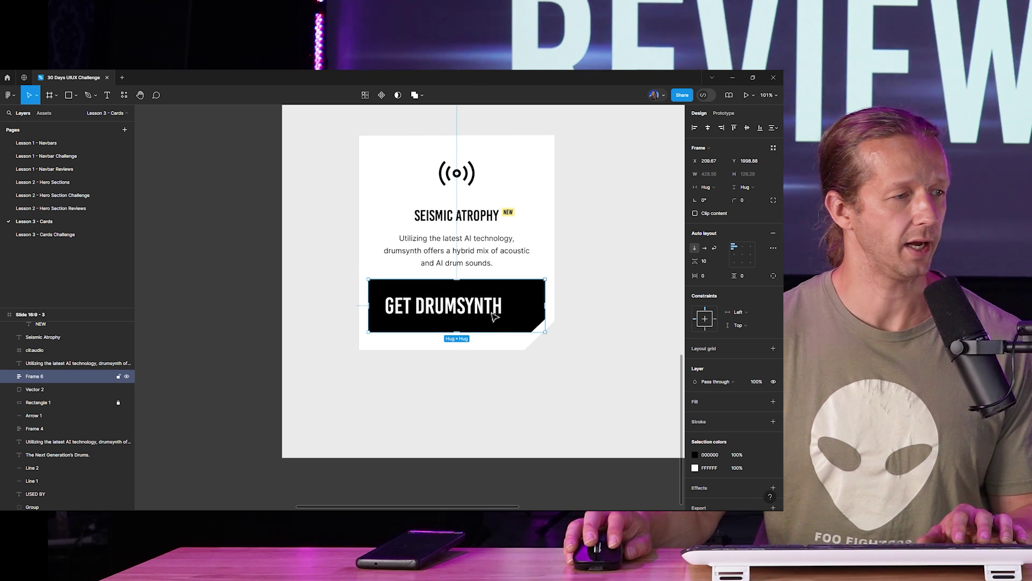
Set the font size of the card button's "GET DRUMSYNTH" label to 30
click(494, 316)
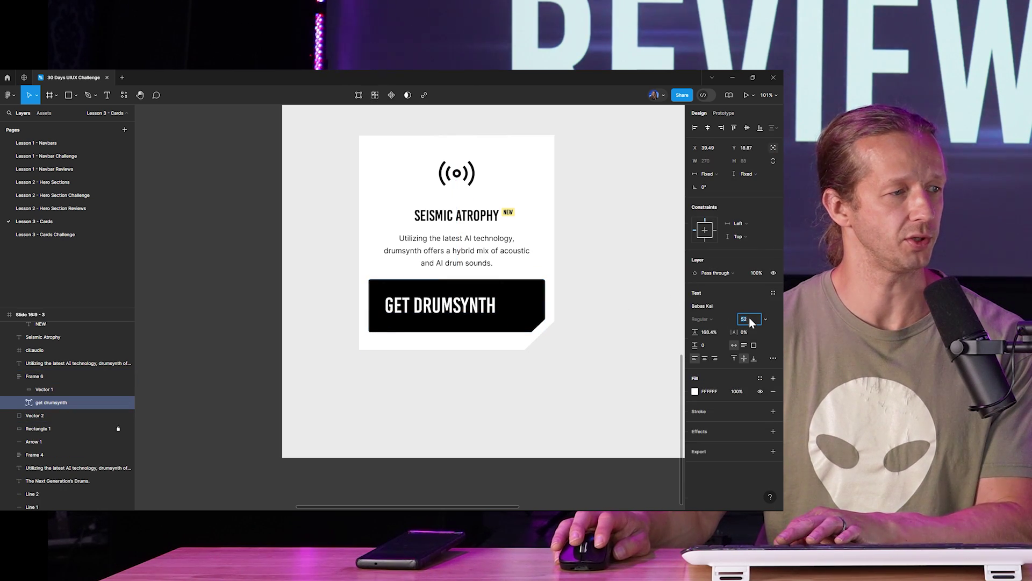
key(Down)
key(Down)
key(Down)
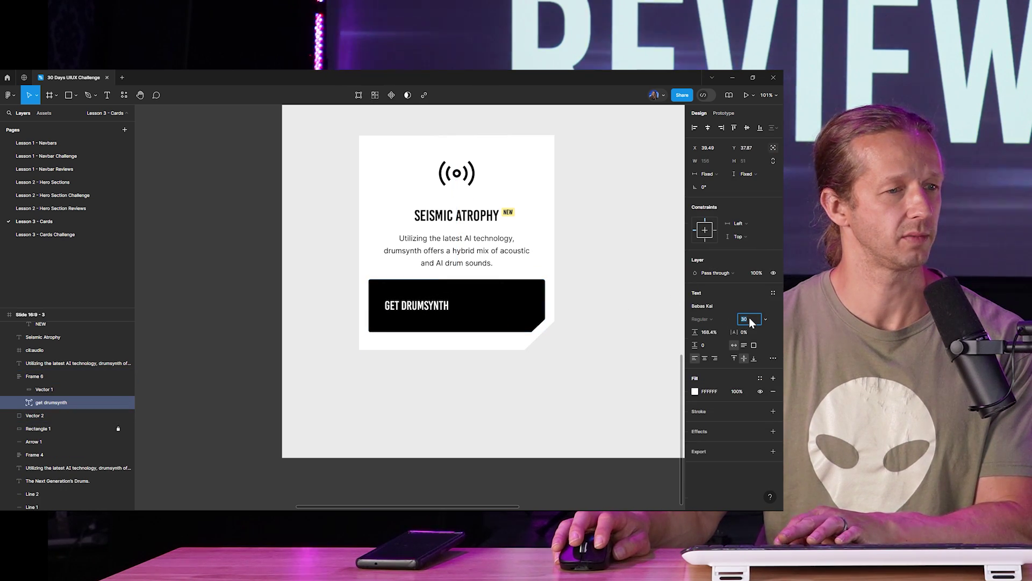
key(Escape)
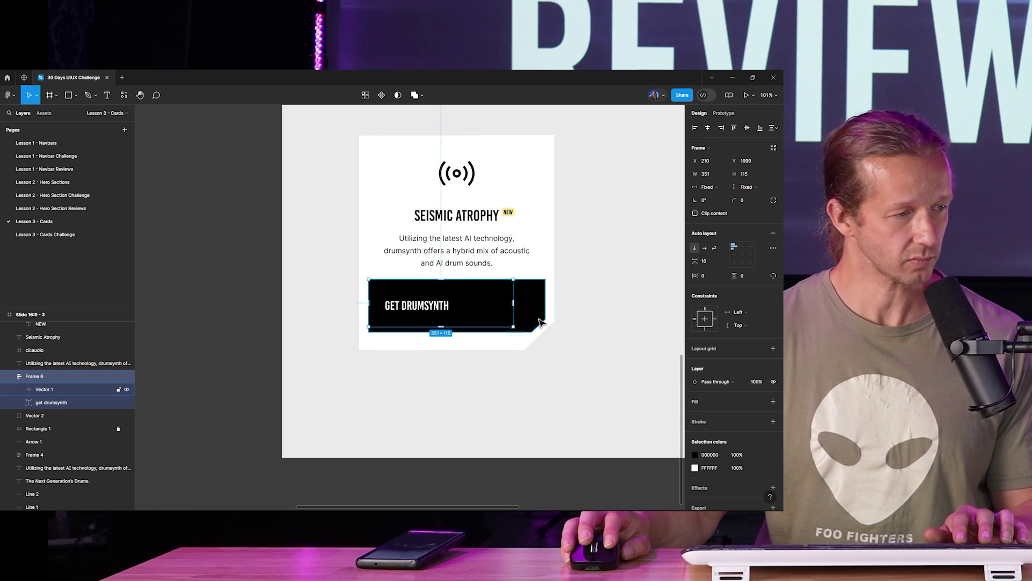
Shrink the button's black shape to about 233 × 74 px around its label and ungroup both from their frame
click(540, 322)
drag(546, 334, 468, 316)
drag(420, 309, 480, 308)
shift+click(459, 293)
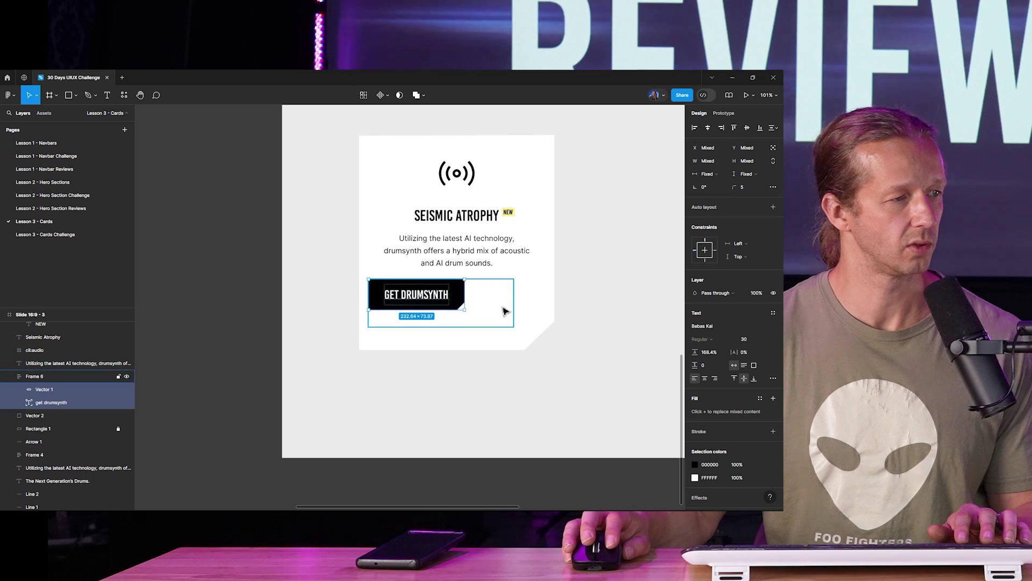
right_click(502, 309)
click(502, 336)
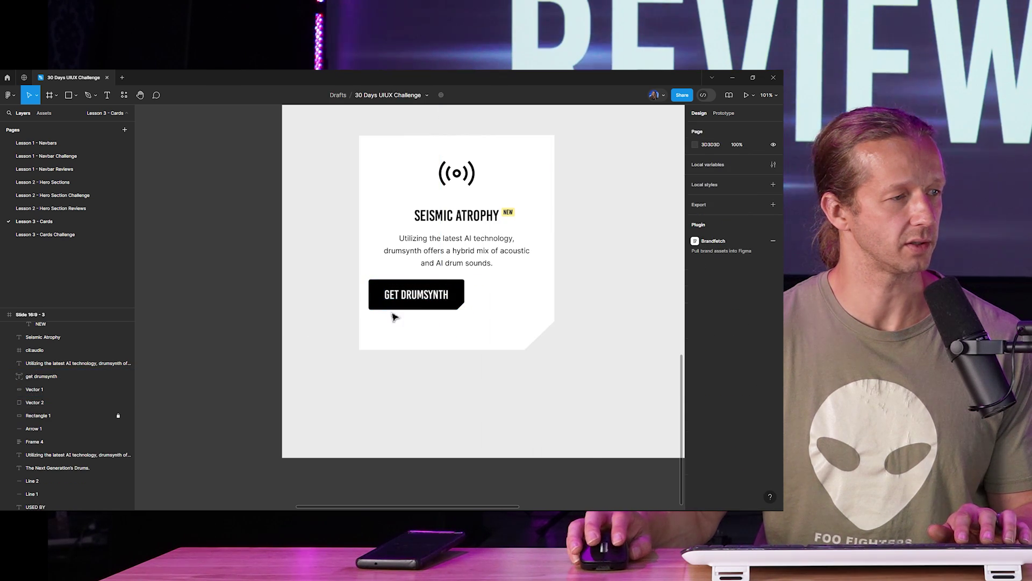
Center the button beneath the description with more space above it, and widen its black shape to about 296 px
drag(420, 303, 467, 316)
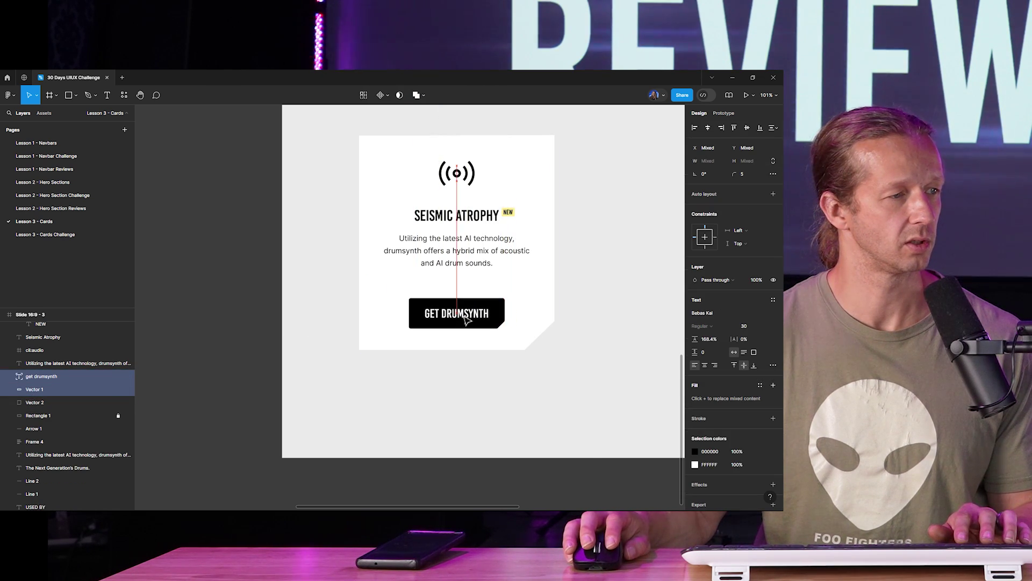
key(Escape)
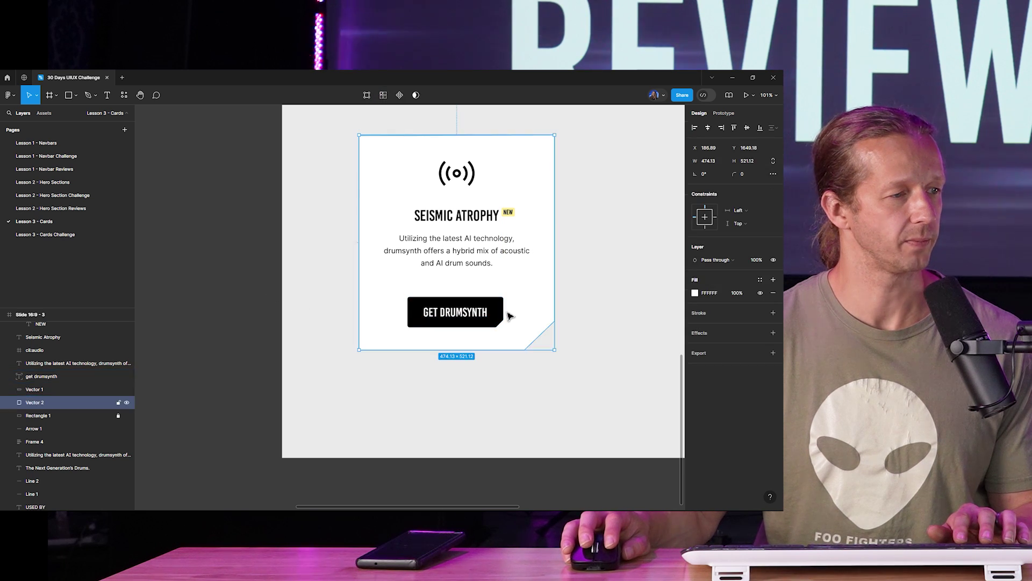
click(504, 316)
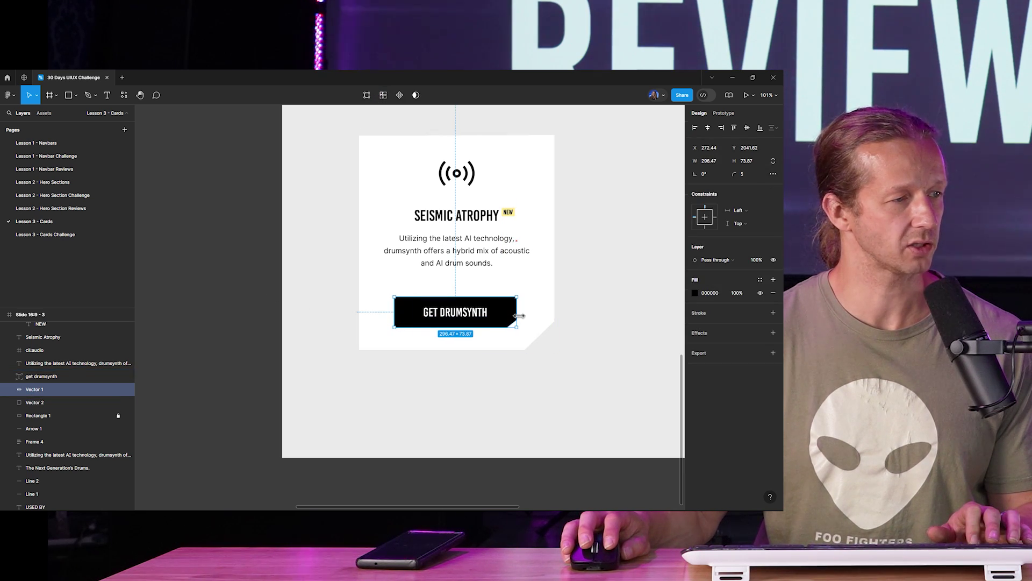
click(235, 299)
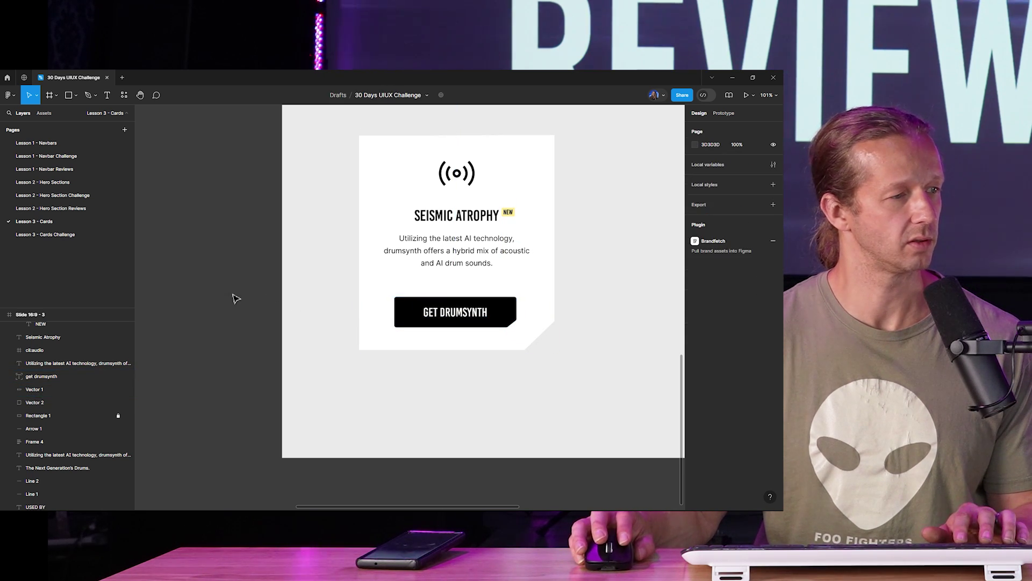
Change the card button's label to "MORE ABOUT SEISMIC" and center it within the black shape
double_click(460, 312)
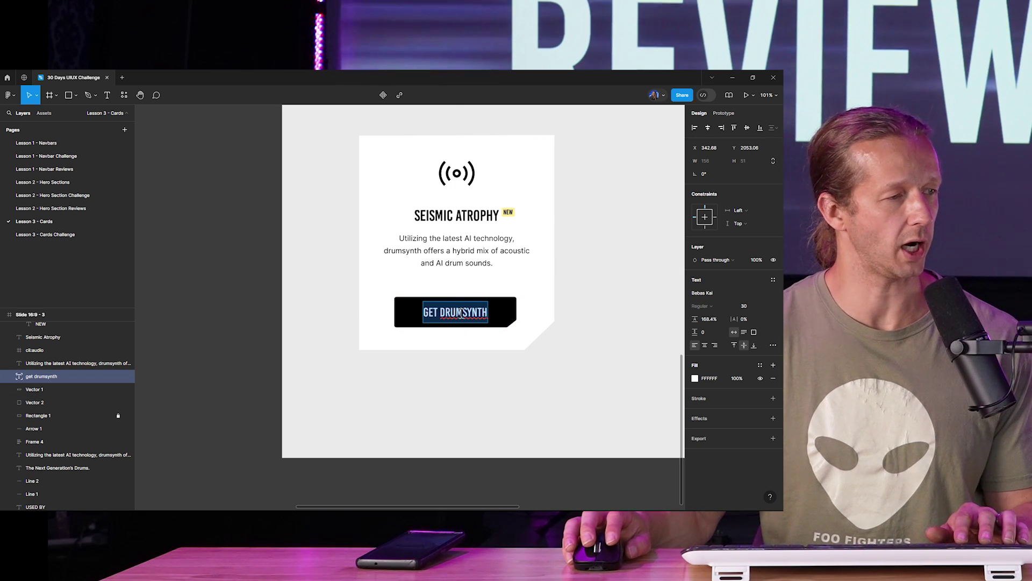
text(MORE)
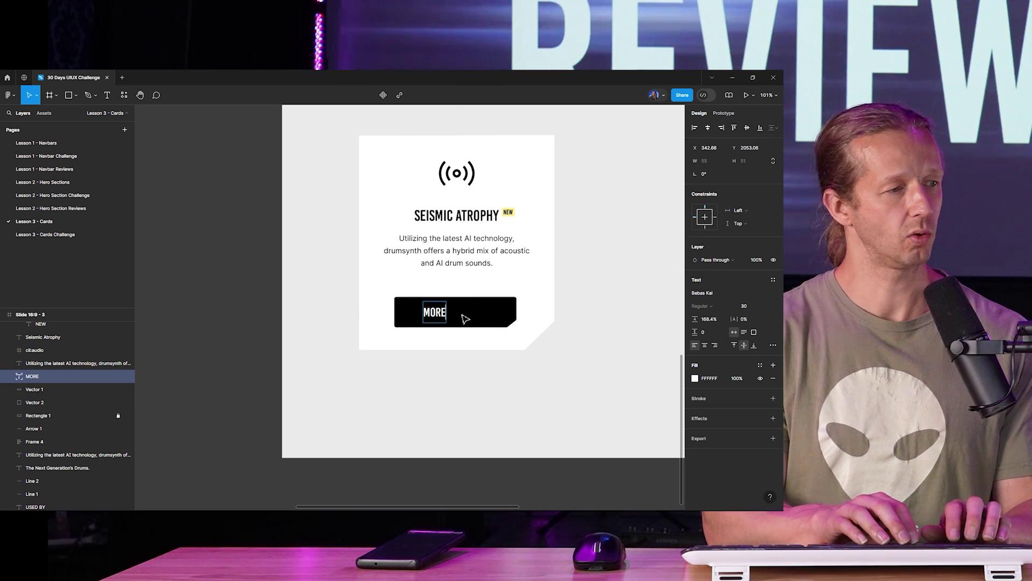
text( ABOUT SEIS)
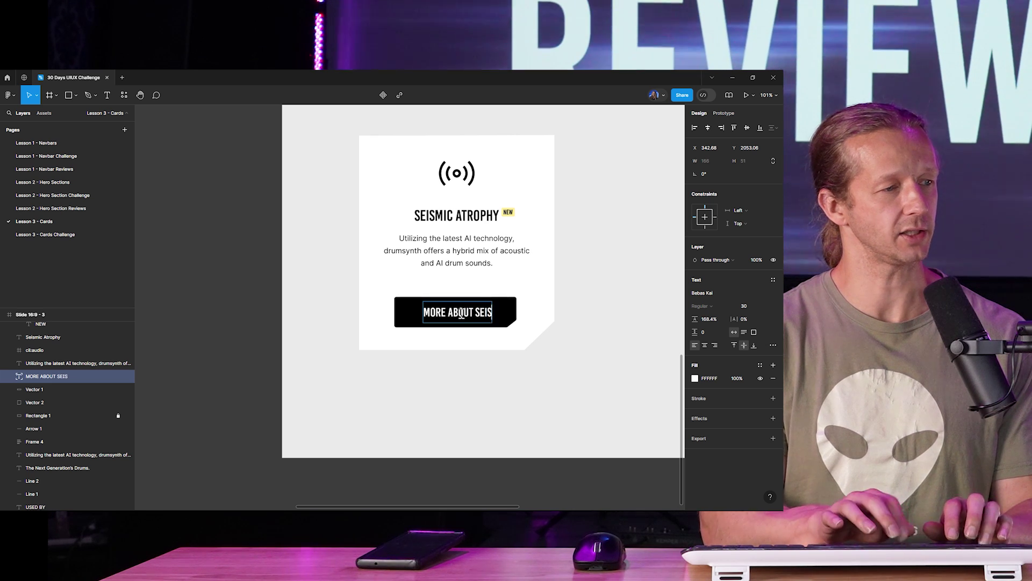
text(MIC)
key(Escape)
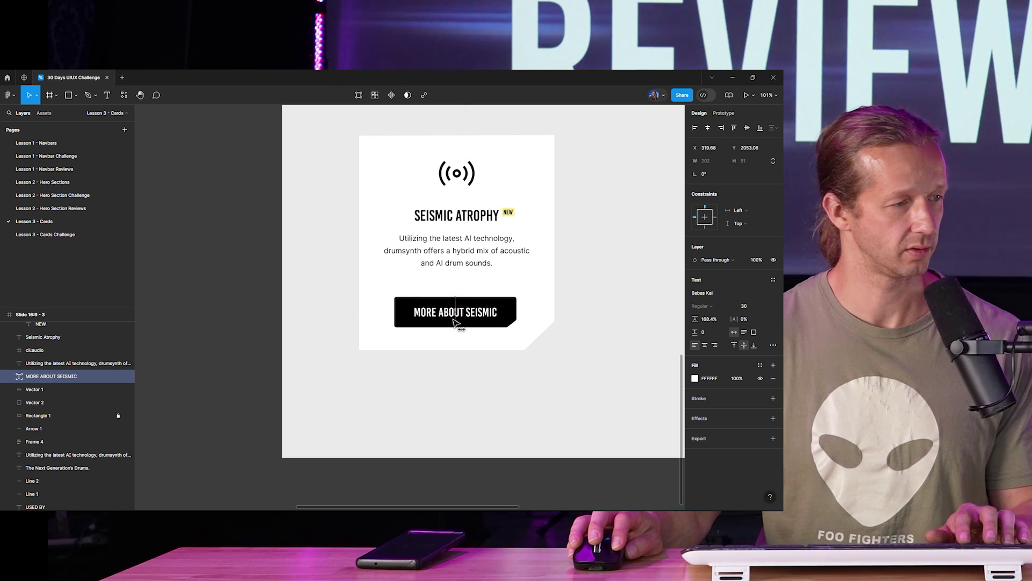
click(337, 293)
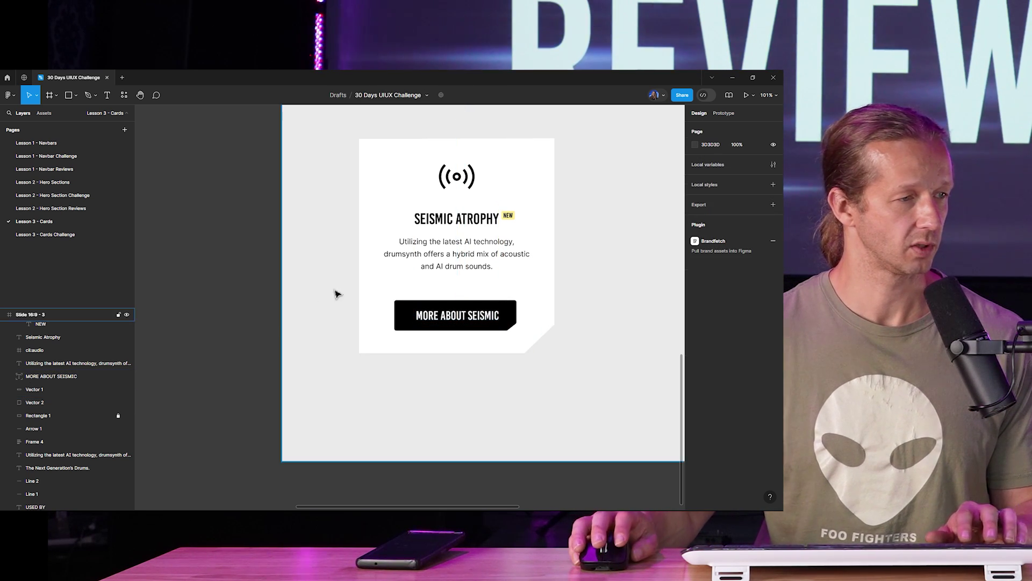
Fill the card button's shape with the hero section's light yellow, FFEE93, sampled from the hero background
scroll(344, 299, down, 5)
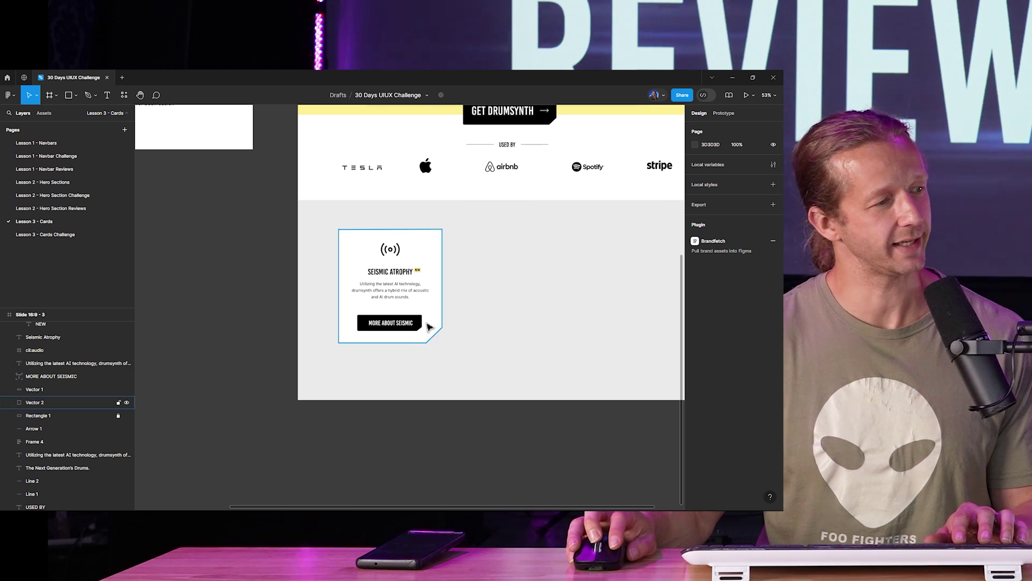
scroll(476, 283, down, 3)
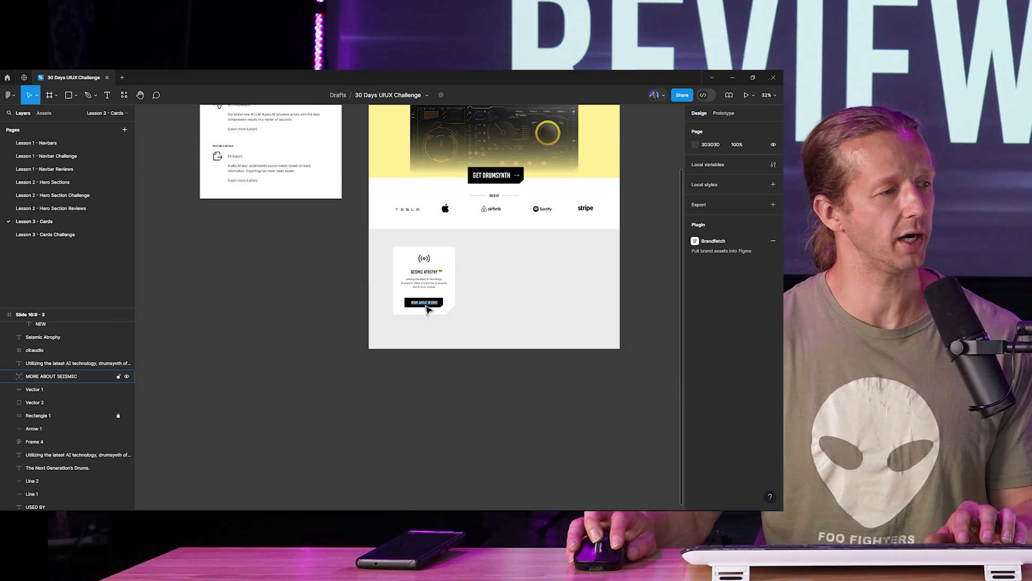
scroll(427, 308, up, 3)
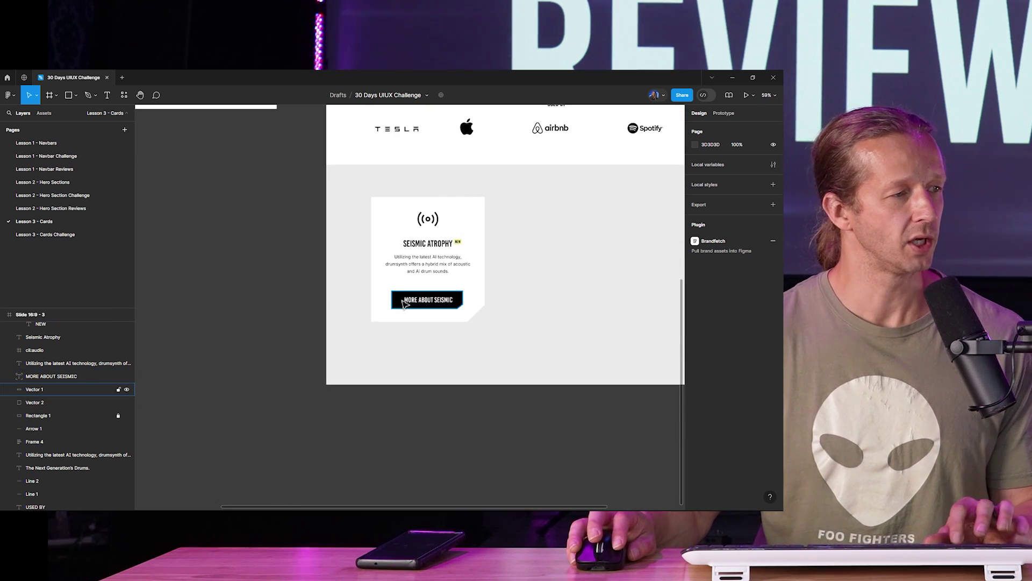
drag(402, 300, 445, 398)
click(440, 398)
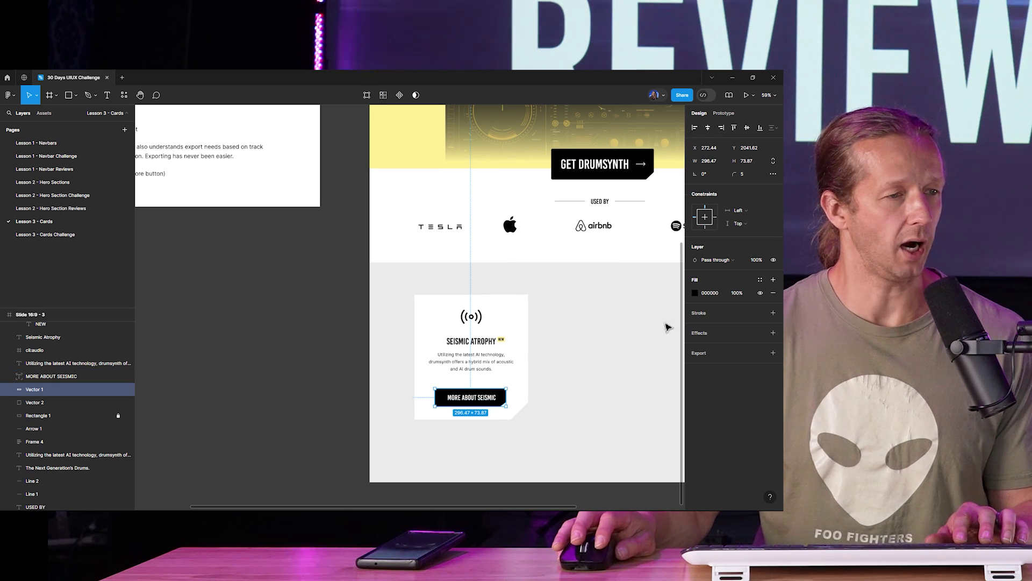
click(695, 292)
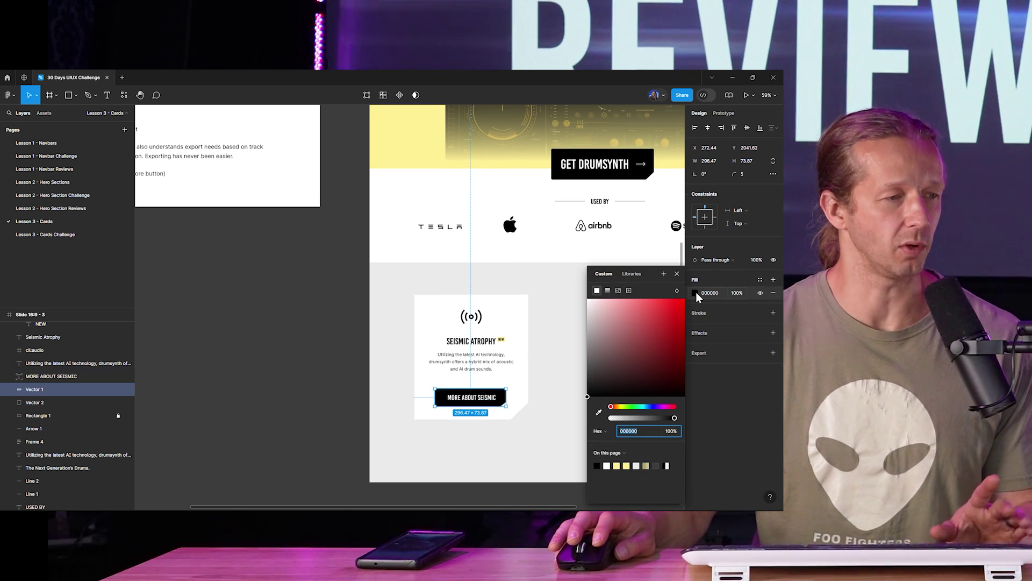
click(599, 412)
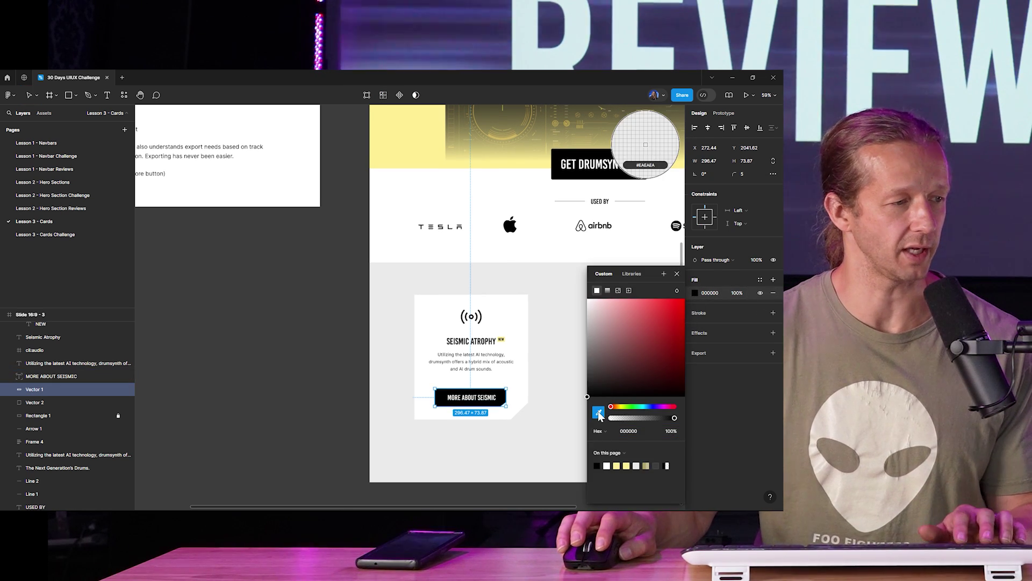
click(417, 160)
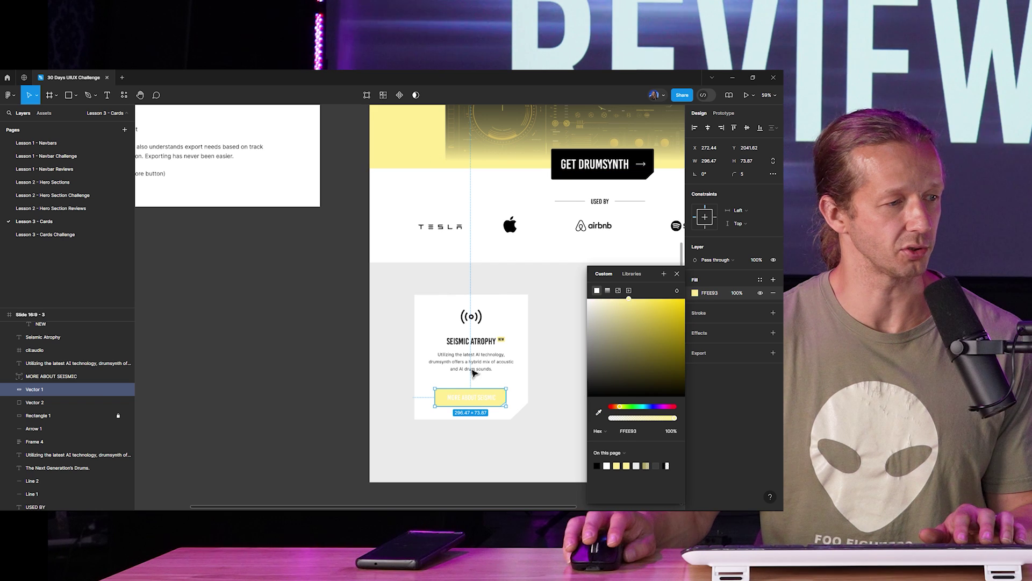
Recolor the "MORE ABOUT SEISMIC" button label from white to black
click(472, 396)
click(695, 378)
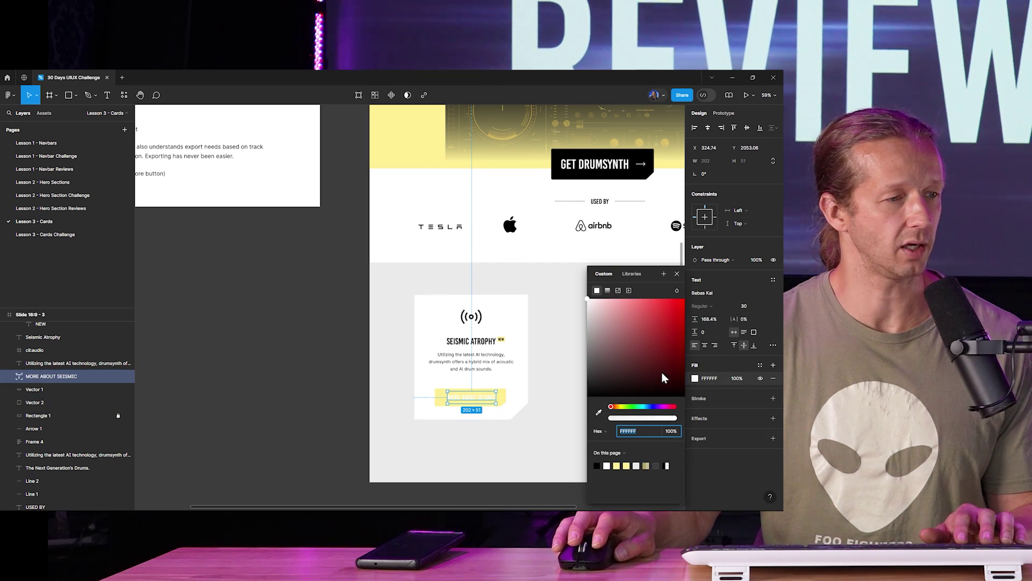
click(611, 379)
click(515, 490)
ctrl+scroll(510, 452, up, 4)
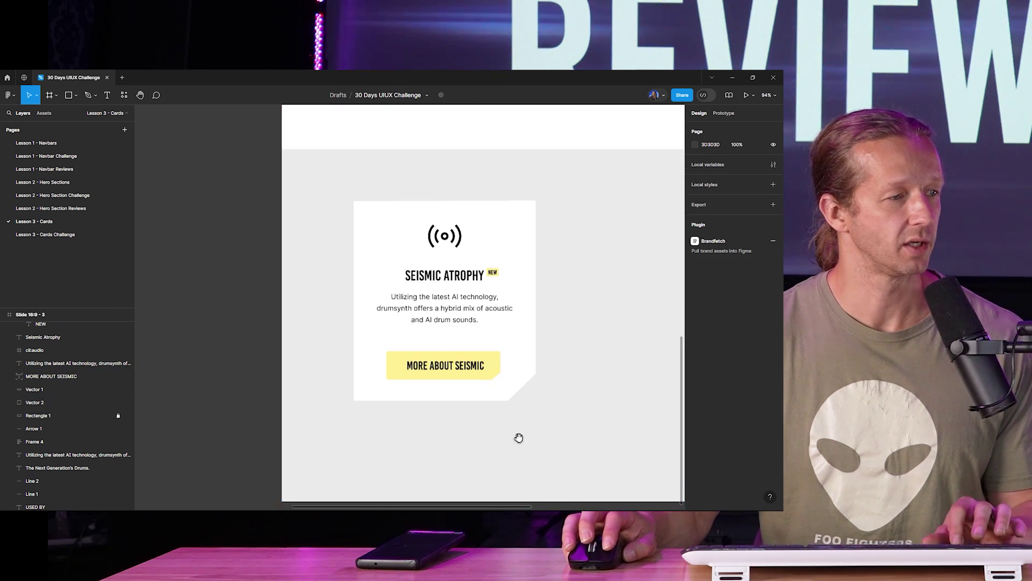
Select all elements of the first card and place a duplicate directly beside it on its right, at the same height
drag(451, 355, 468, 274)
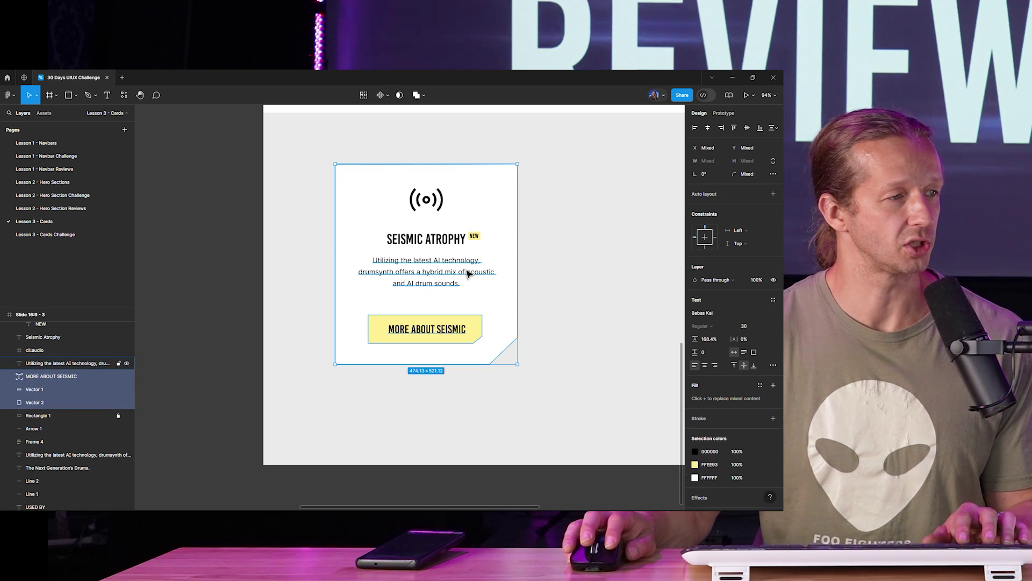
shift+click(476, 241)
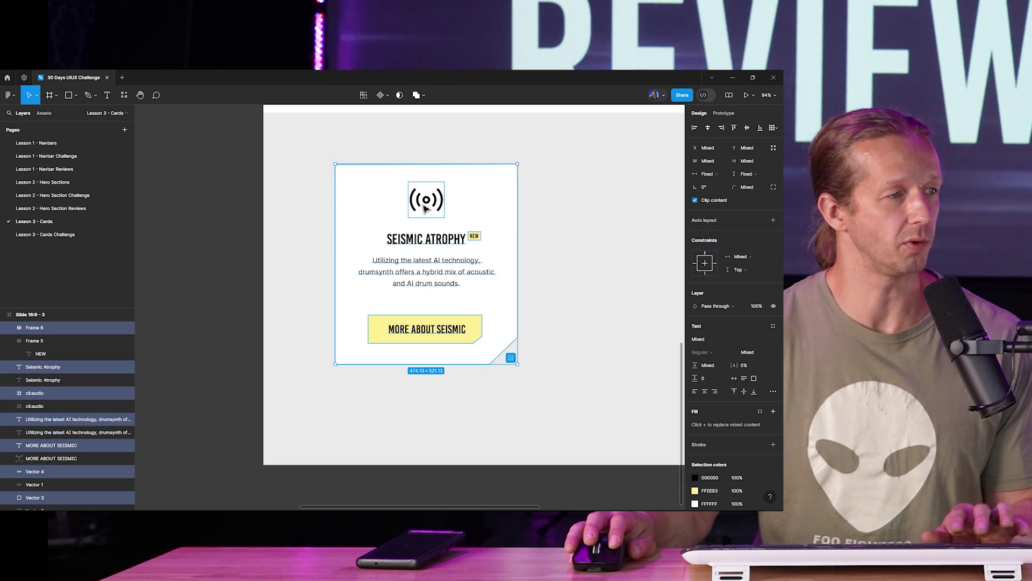
alt+drag(430, 214, 613, 236)
Remove the yellow fill from the second card's button shape and give it a thin dark outline
click(562, 339)
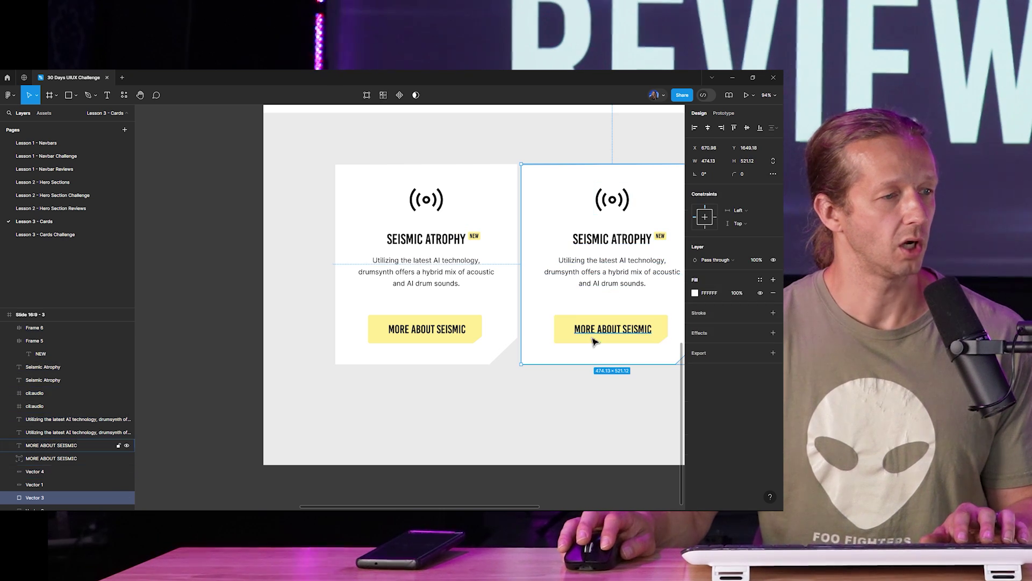
click(774, 293)
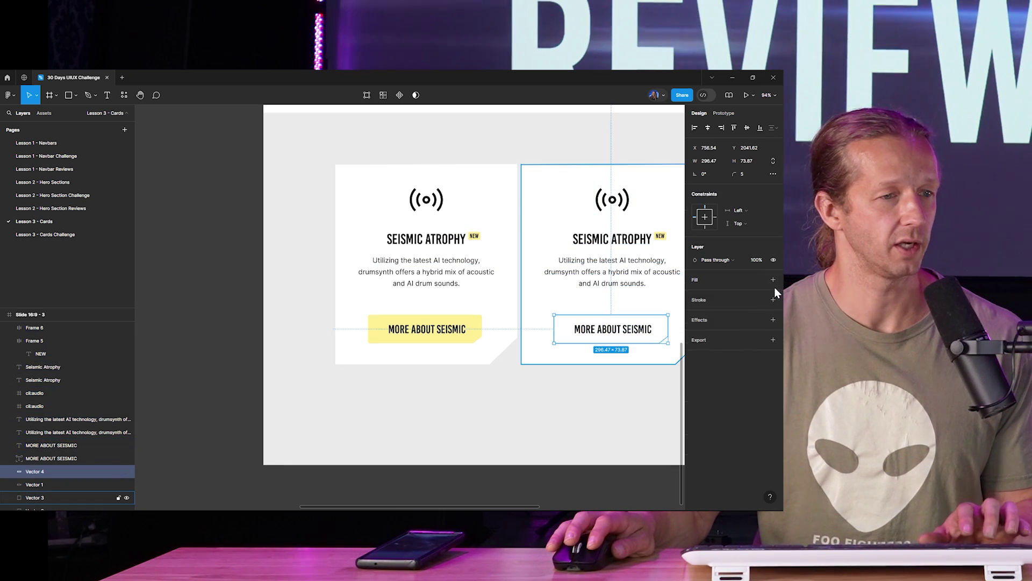
click(600, 400)
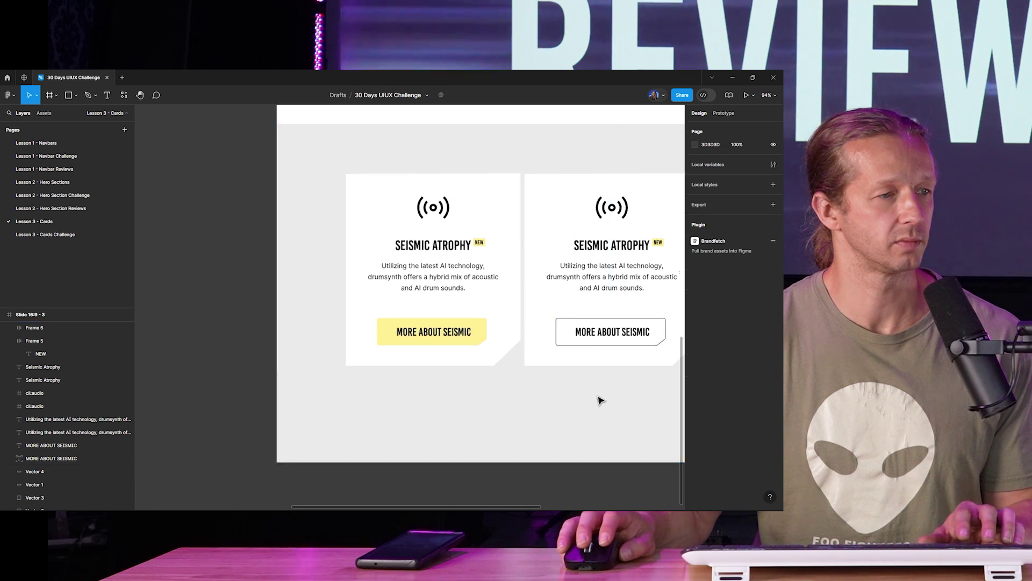
Change the outline of the second card's button shape from black to a pale grey
scroll(601, 401, down, 3)
click(575, 340)
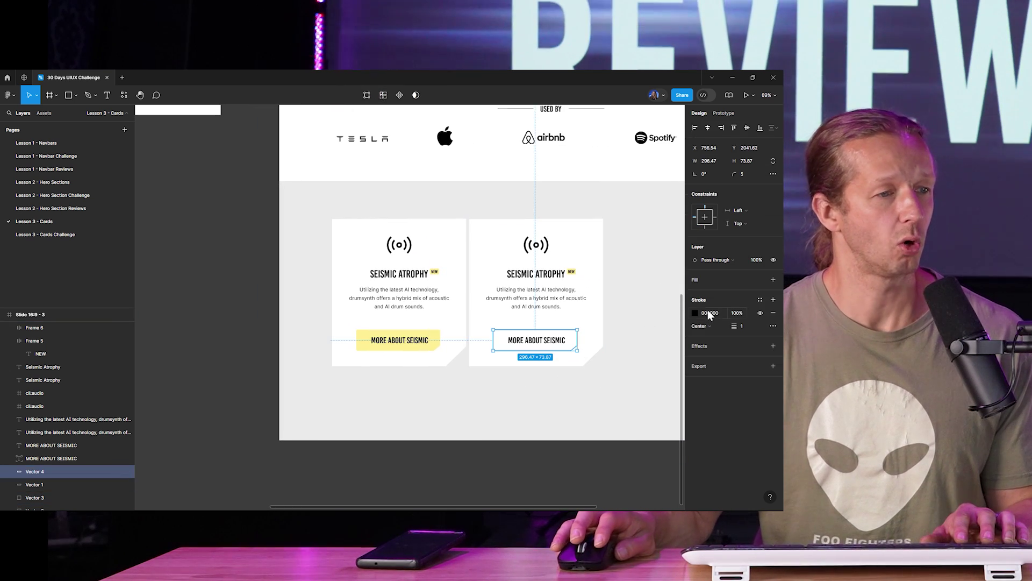
click(695, 312)
drag(619, 323, 580, 323)
click(519, 415)
scroll(538, 392, up, 4)
scroll(540, 374, down, 6)
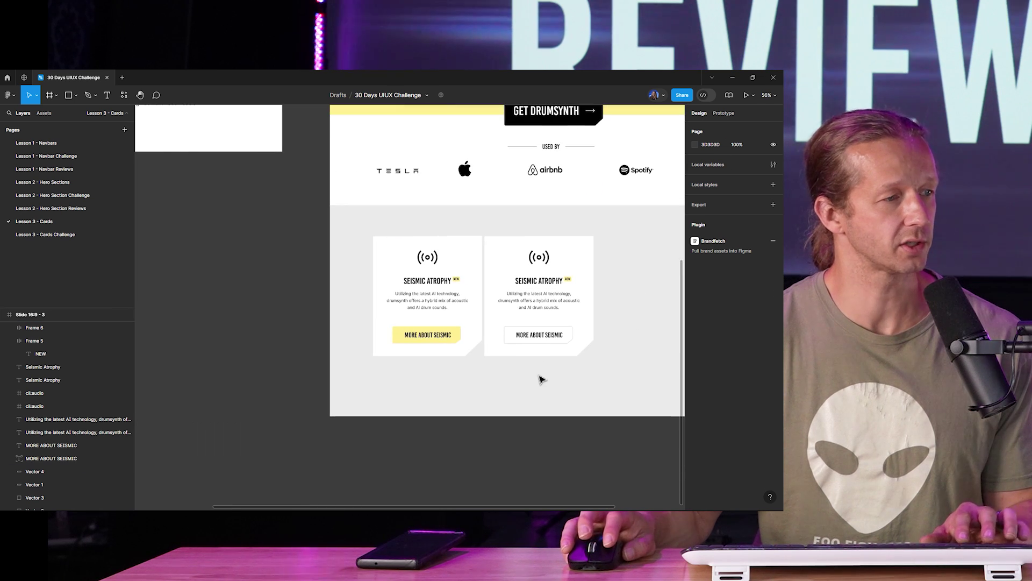
Delete every element of the second card: button label, card background, button outline, description, title, NEW badge and icon
key(Delete)
click(548, 346)
key(Delete)
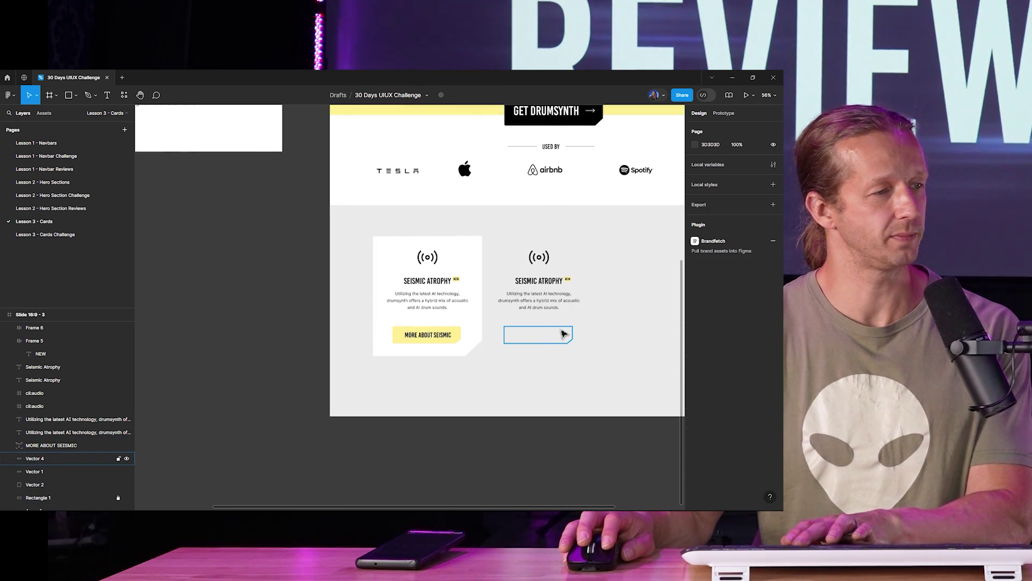
click(559, 333)
key(Delete)
click(554, 300)
key(Delete)
click(554, 281)
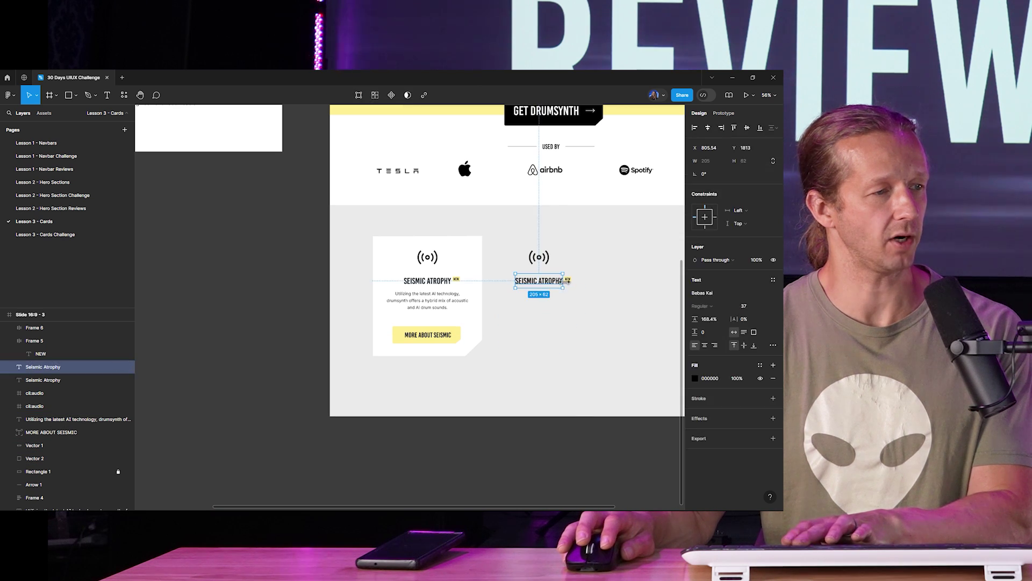
key(Delete)
click(565, 279)
key(Delete)
click(547, 260)
key(Delete)
Widen the first card's yellow button shape evenly on both sides to 349.81, keeping its height and the label centred
scroll(546, 309, down, 3)
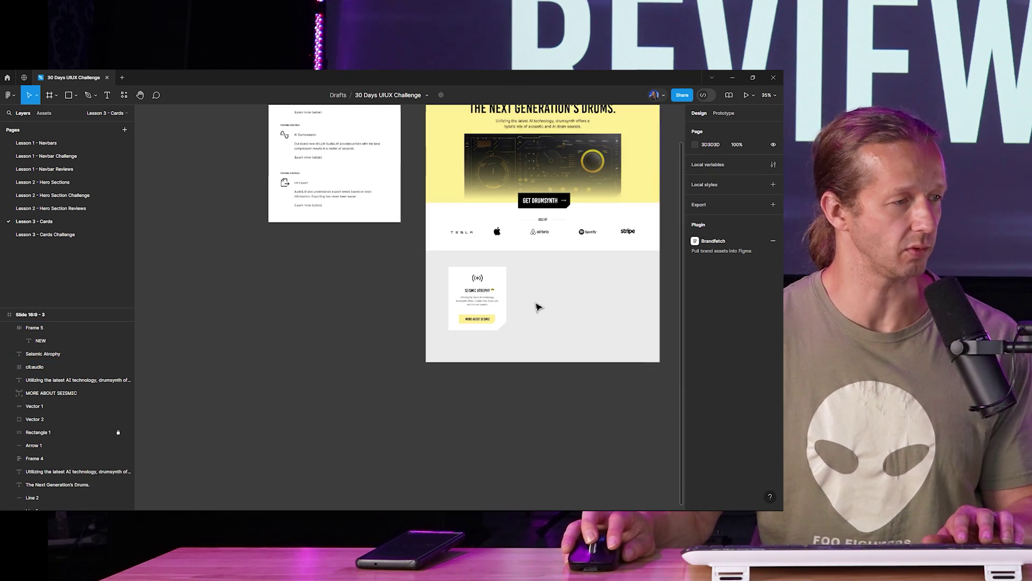
scroll(561, 291, up, 5)
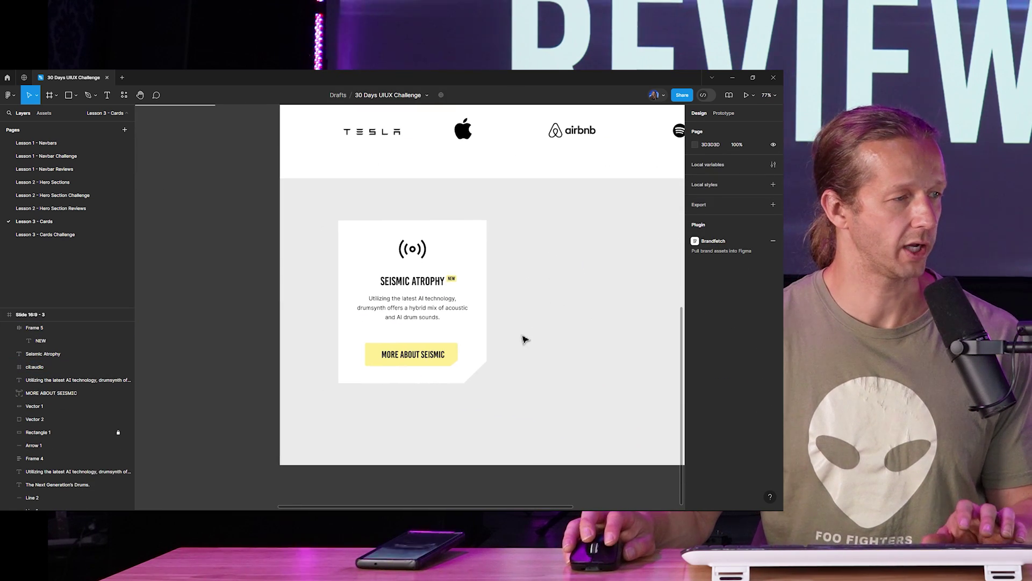
scroll(526, 318, down, 5)
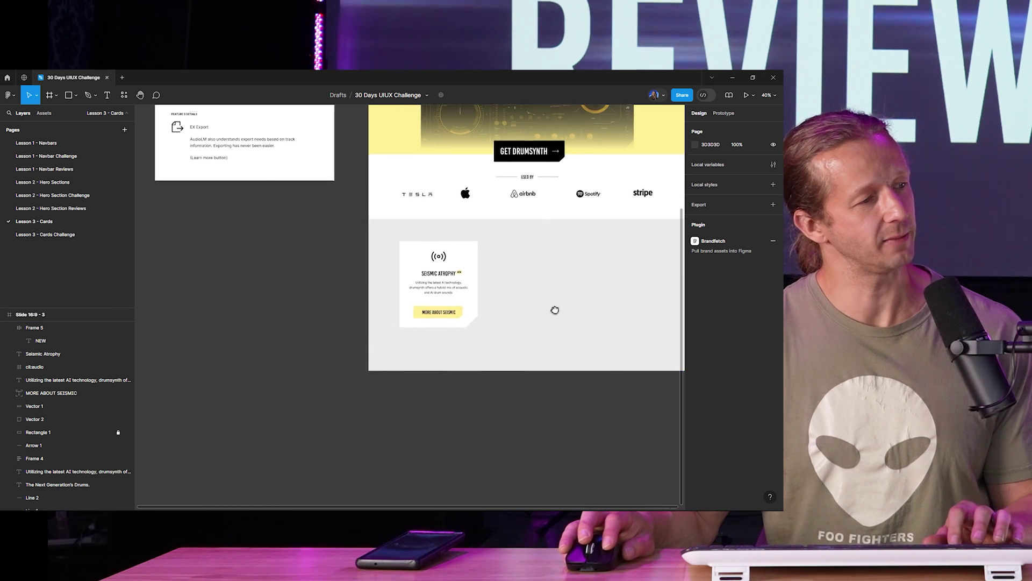
scroll(516, 320, up, 7)
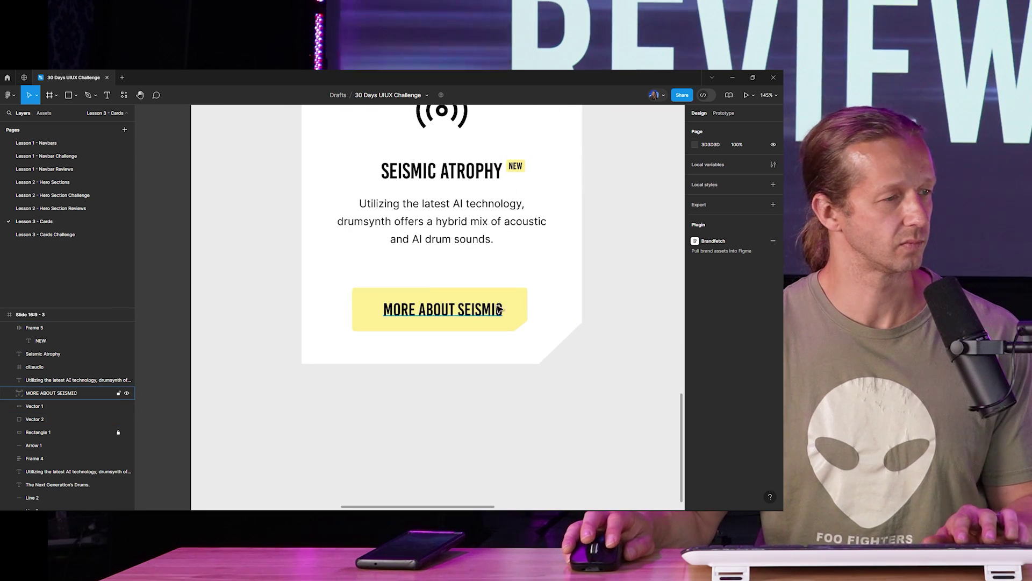
click(521, 310)
drag(528, 312, 546, 313)
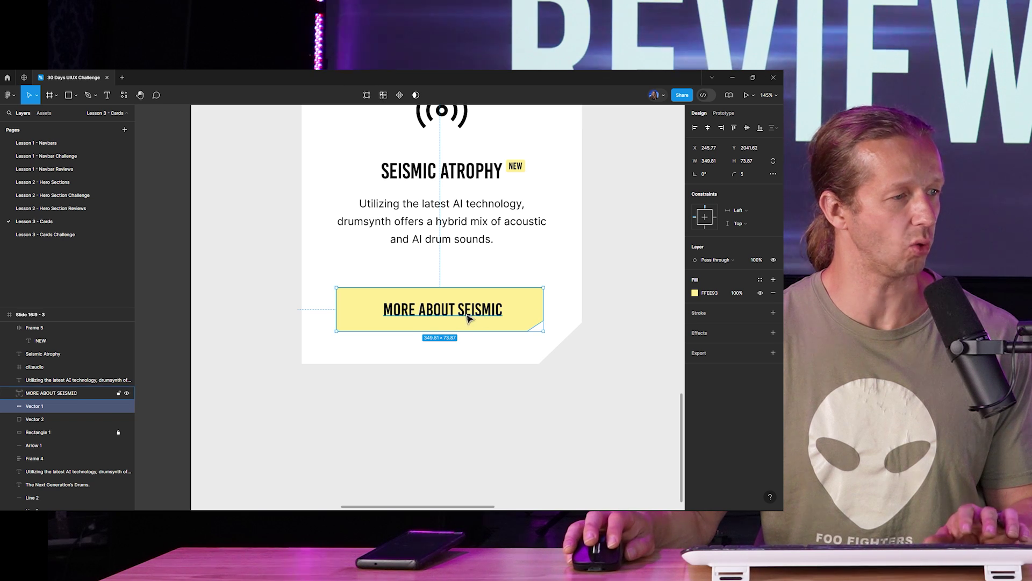
scroll(494, 363, down, 6)
click(524, 392)
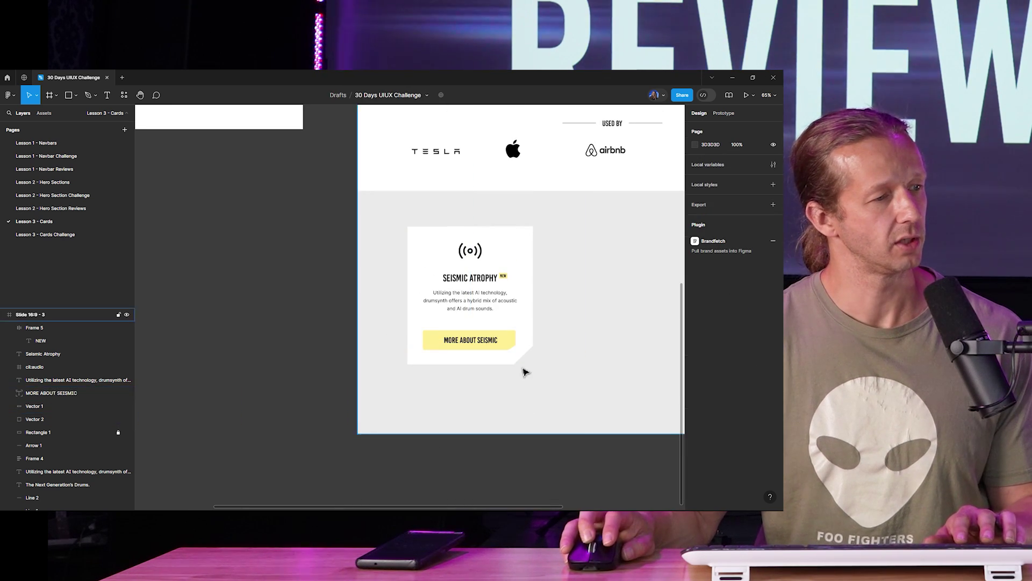
Edit the button shape's points so the stretched cut corner becomes a small, even diagonal again
scroll(524, 370, up, 6)
double_click(506, 316)
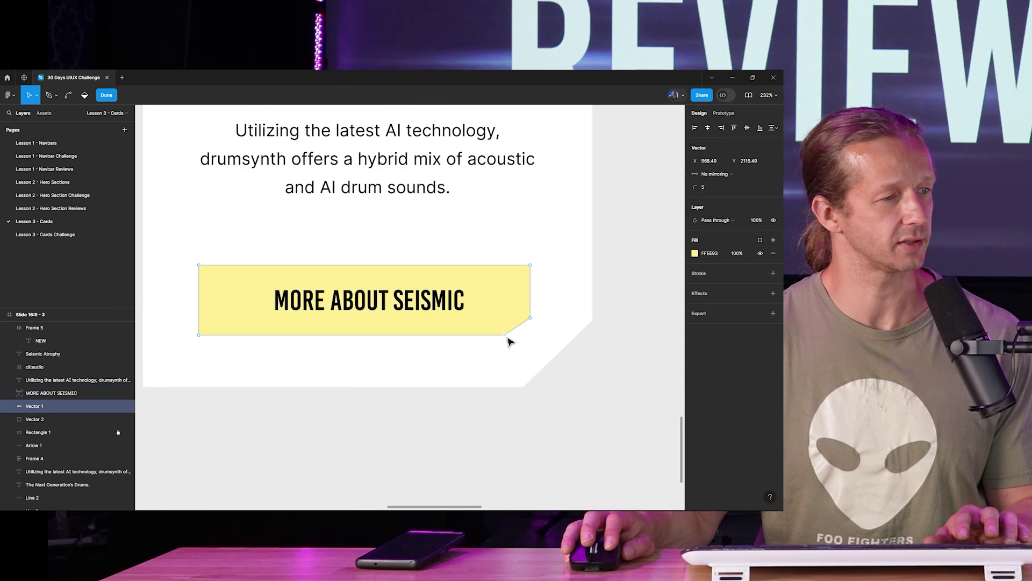
scroll(607, 375, down, 5)
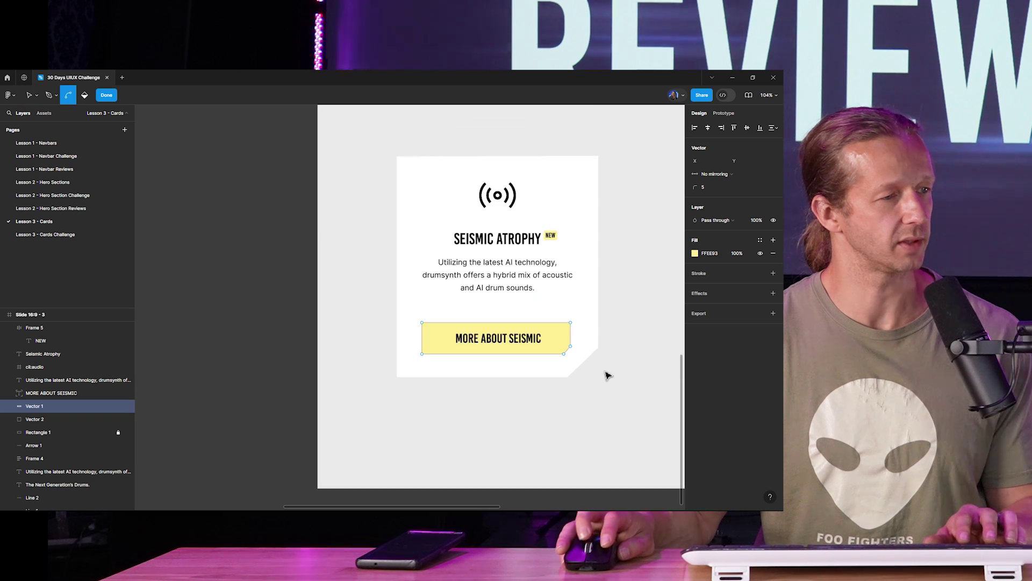
scroll(613, 376, down, 3)
drag(617, 377, 525, 365)
key(Escape)
Duplicate all elements of the Seismic Atrophy card and place the copy directly beside it on its right, at the same height
scroll(607, 371, down, 1)
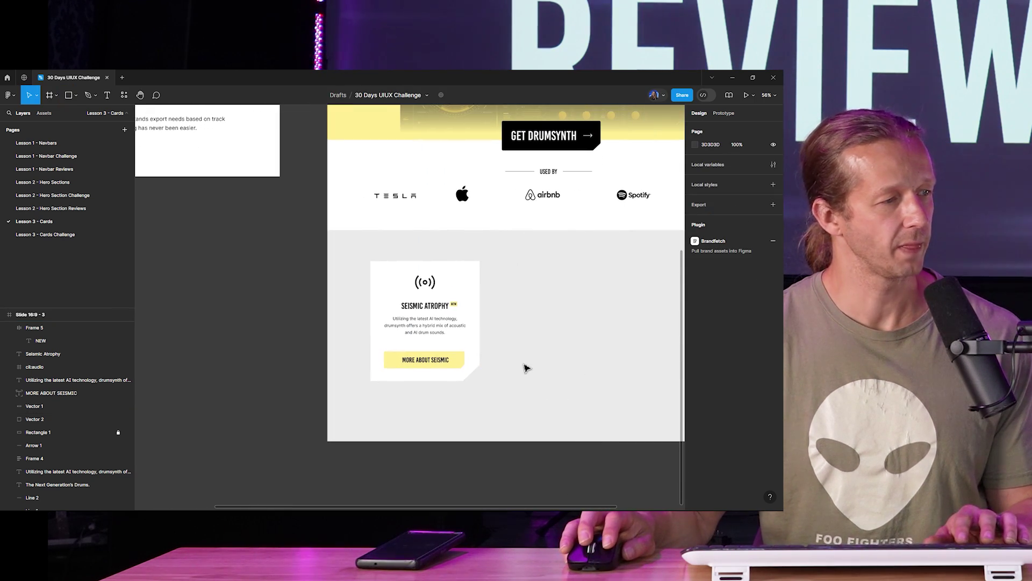
scroll(550, 361, down, 3)
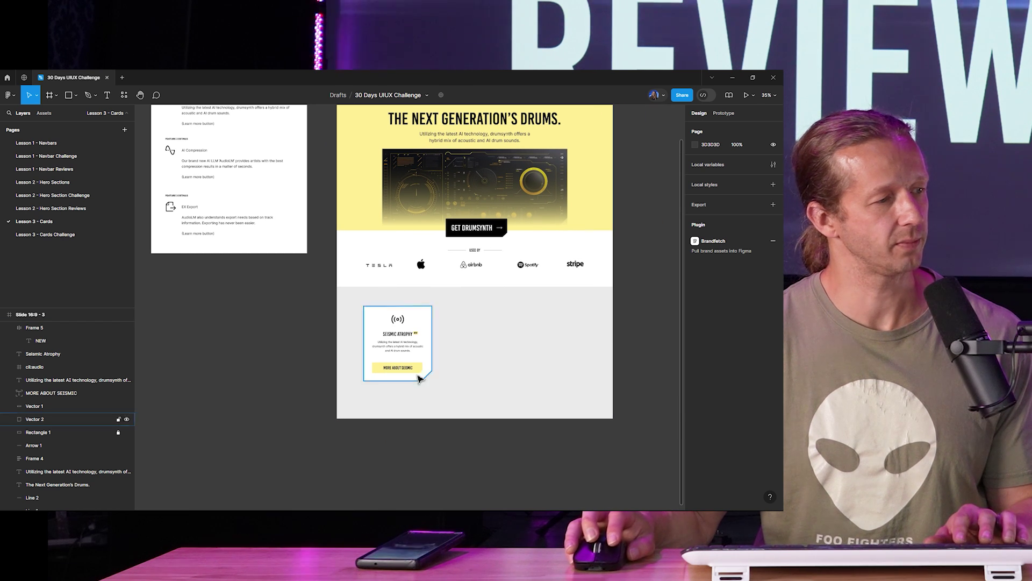
scroll(386, 370, up, 3)
drag(478, 391, 520, 322)
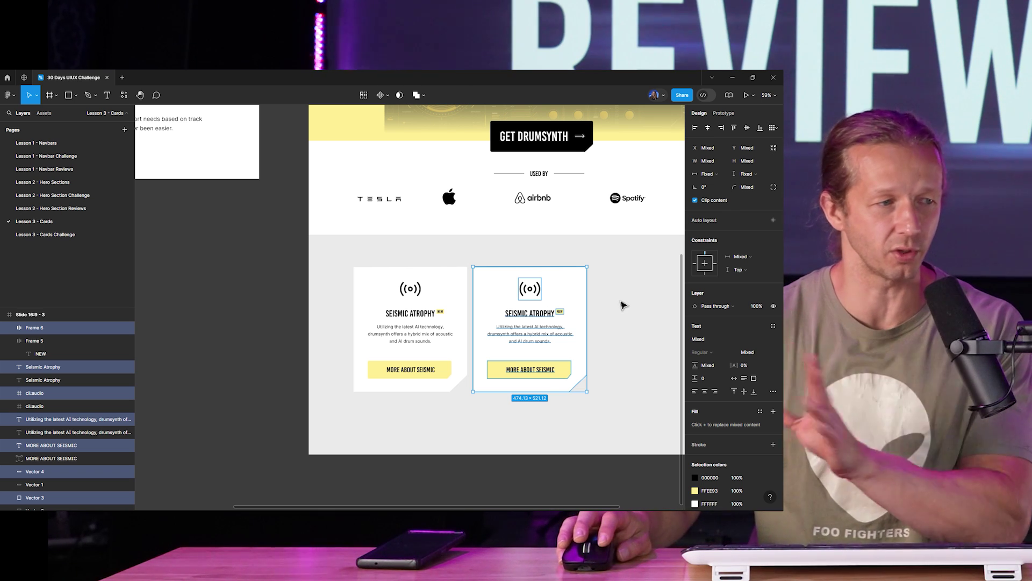
click(608, 310)
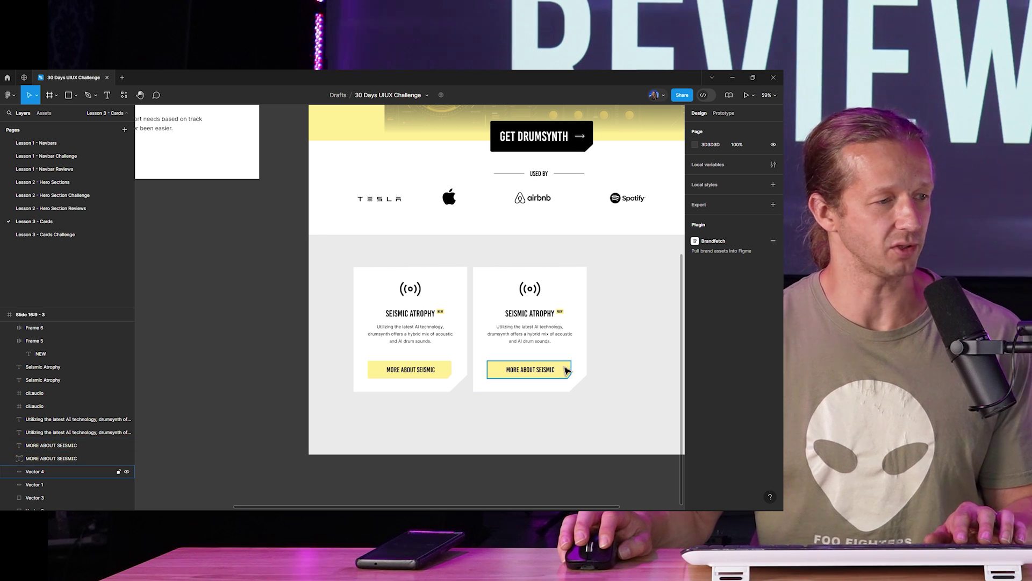
Replace the second card's audio icon with the sine-wave icon copied from the details sheet, centred above the title
drag(275, 253, 355, 264)
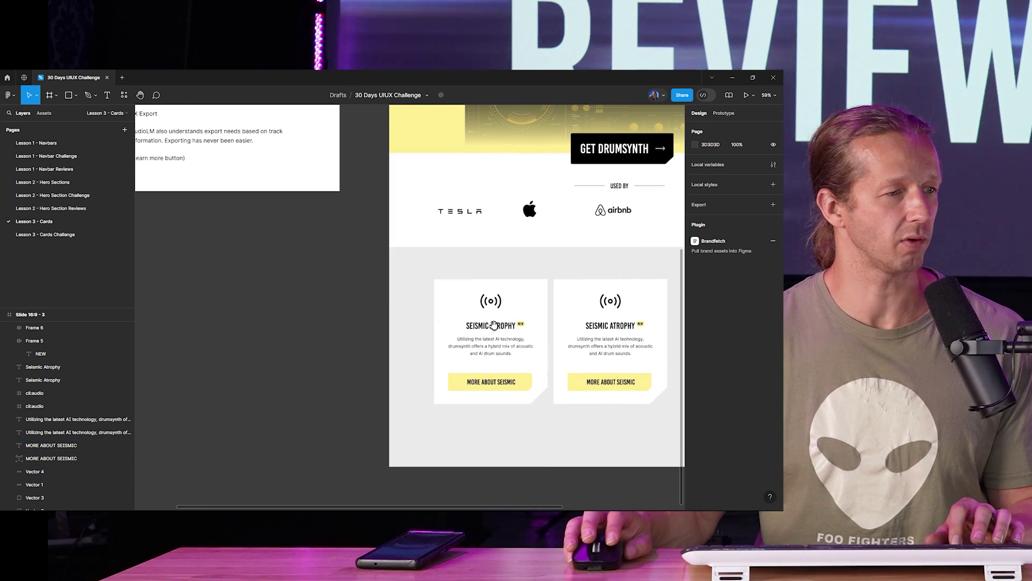
click(605, 302)
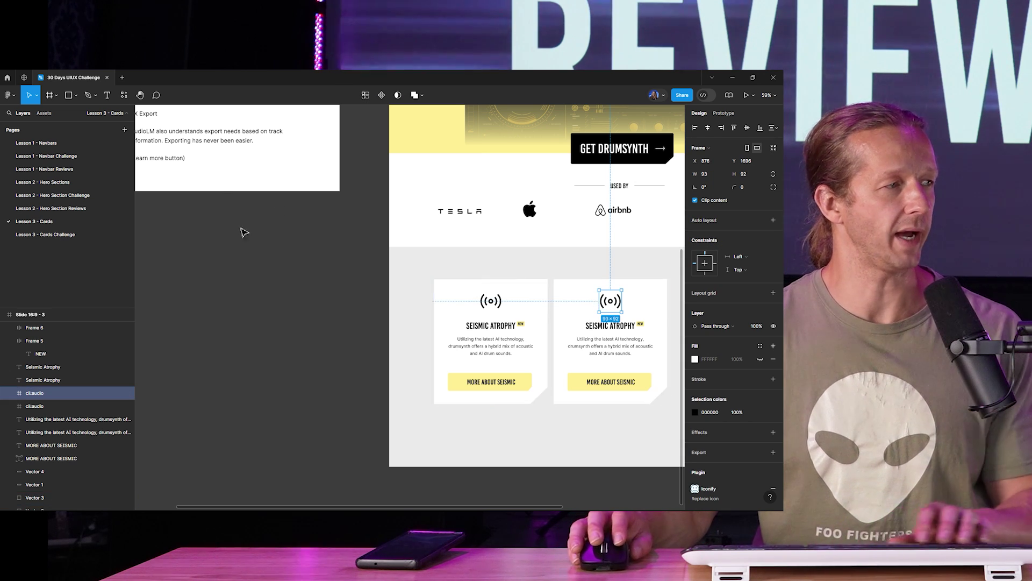
drag(242, 228, 393, 400)
click(258, 208)
key(ctrl+c)
drag(419, 454, 272, 272)
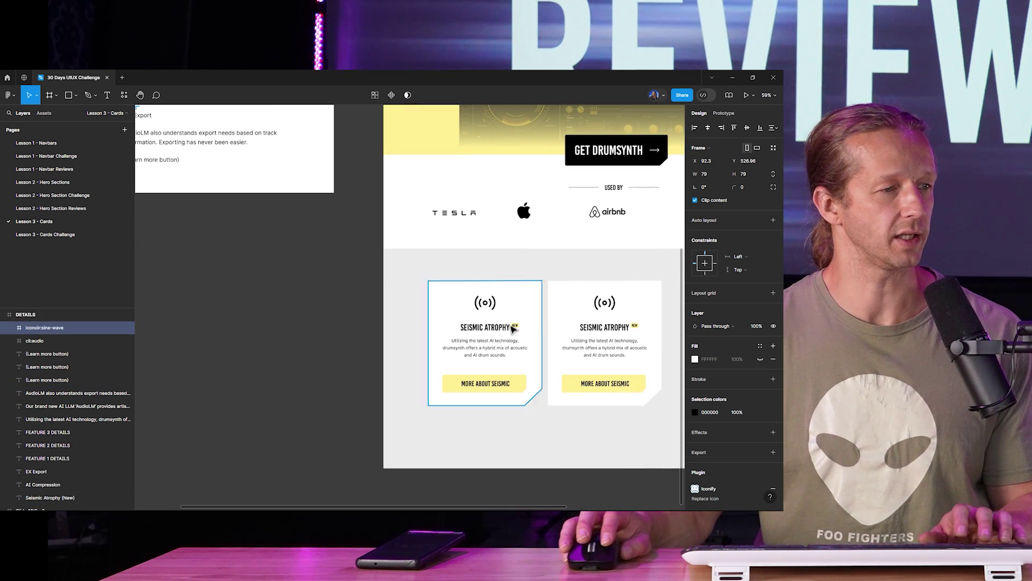
scroll(612, 319, up, 4)
key(ctrl+v)
drag(409, 307, 594, 292)
click(618, 286)
key(Delete)
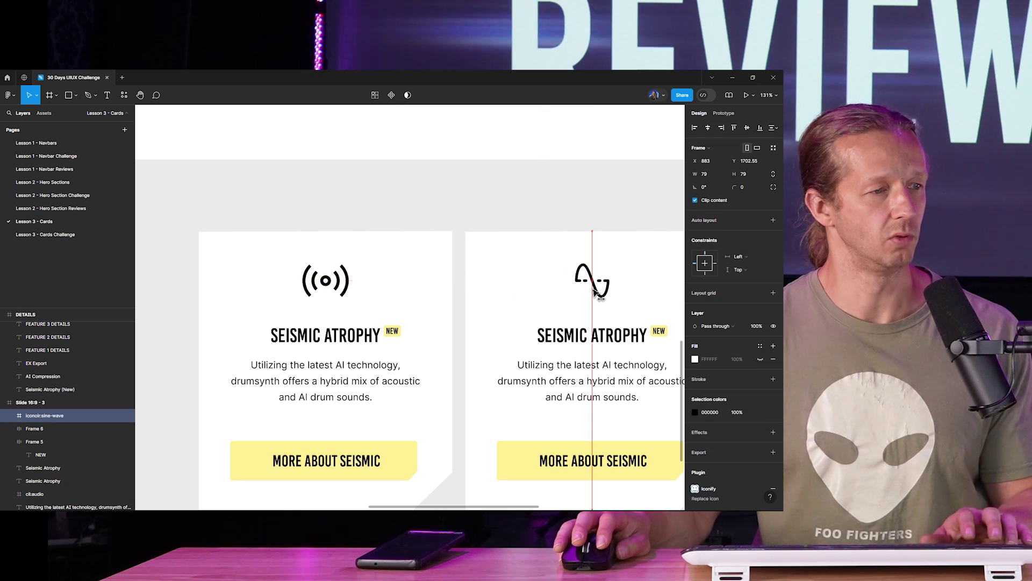
Change the second card's title to "AI COMPRESSION", following the feature 2 entry on the details sheet
scroll(596, 310, down, 5)
drag(360, 262, 437, 364)
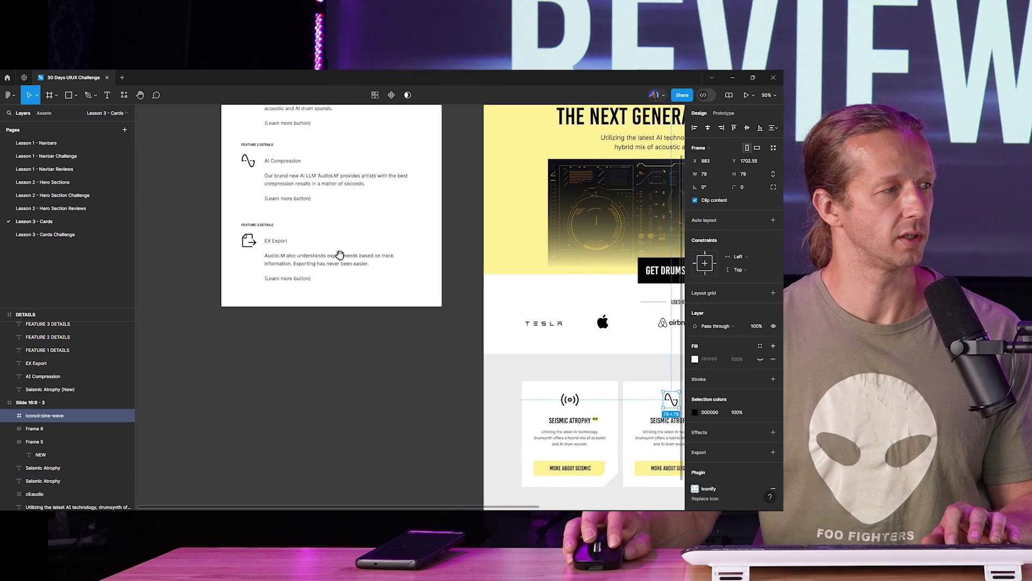
scroll(389, 278, down, 4)
scroll(535, 301, right, 3)
double_click(511, 212)
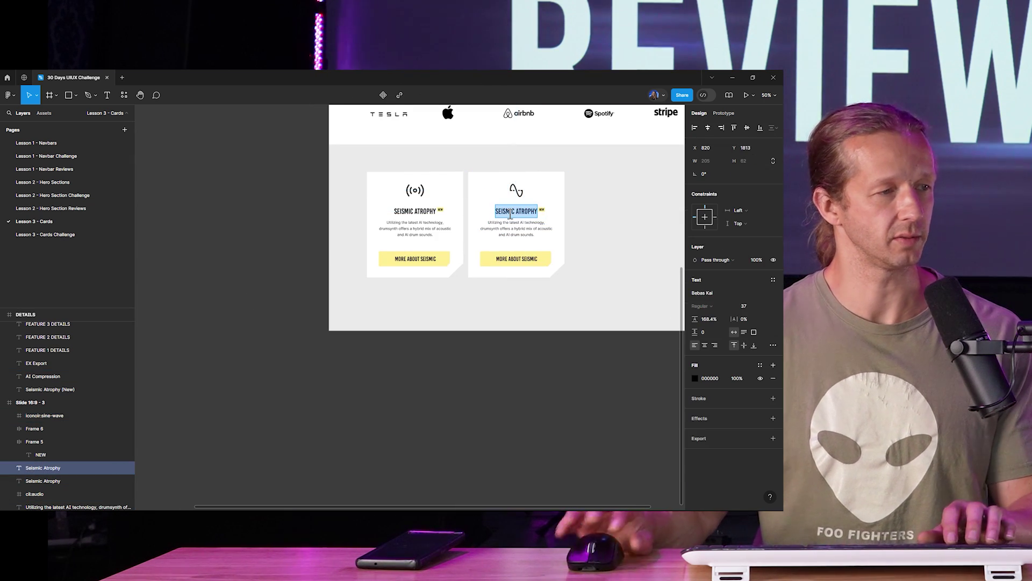
text(AI COMPRESSION)
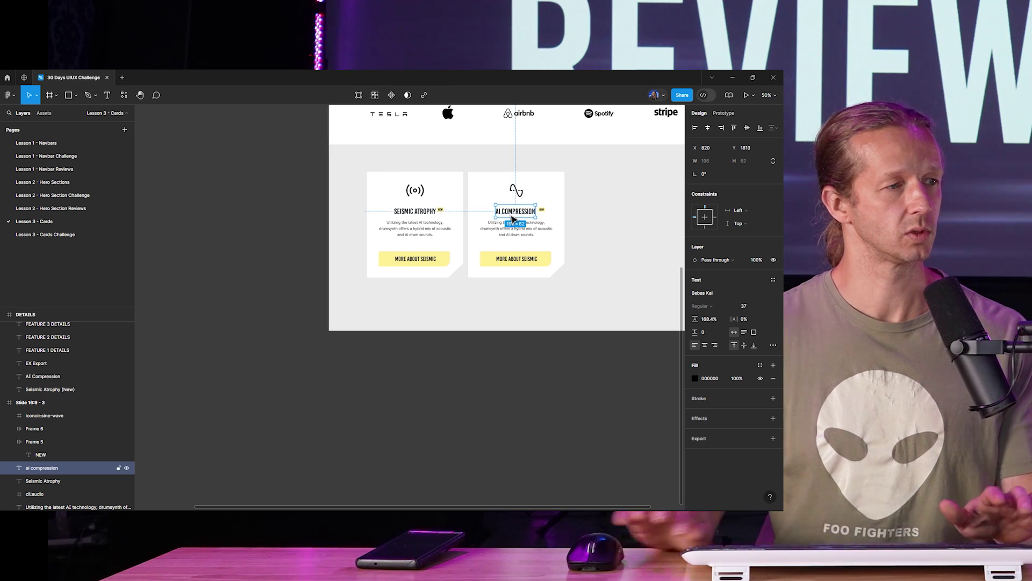
Delete the NEW badge beside the AI COMPRESSION title and line the title up with the first card's title
click(506, 378)
key(Delete)
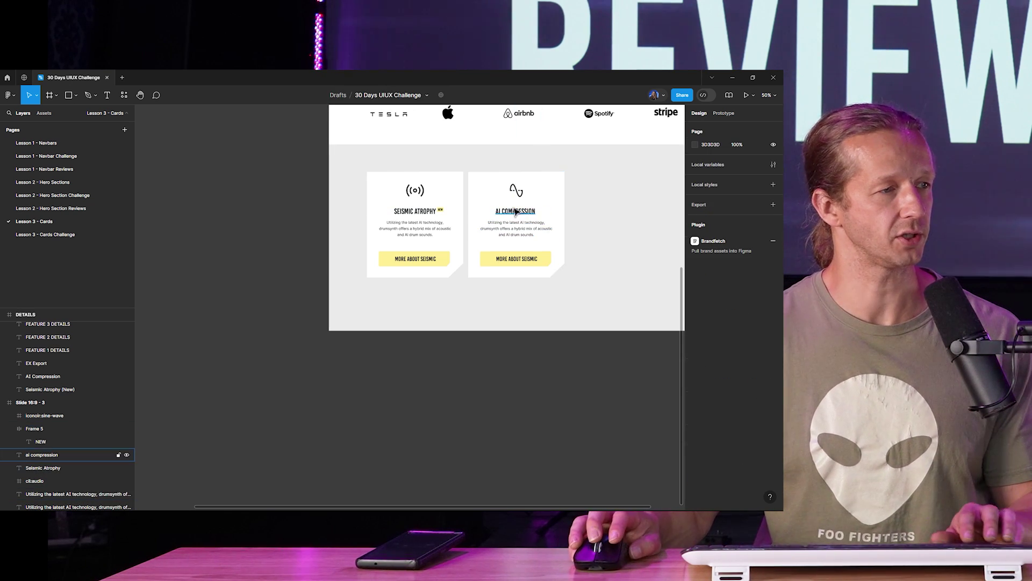
scroll(516, 211, up, 3)
click(528, 217)
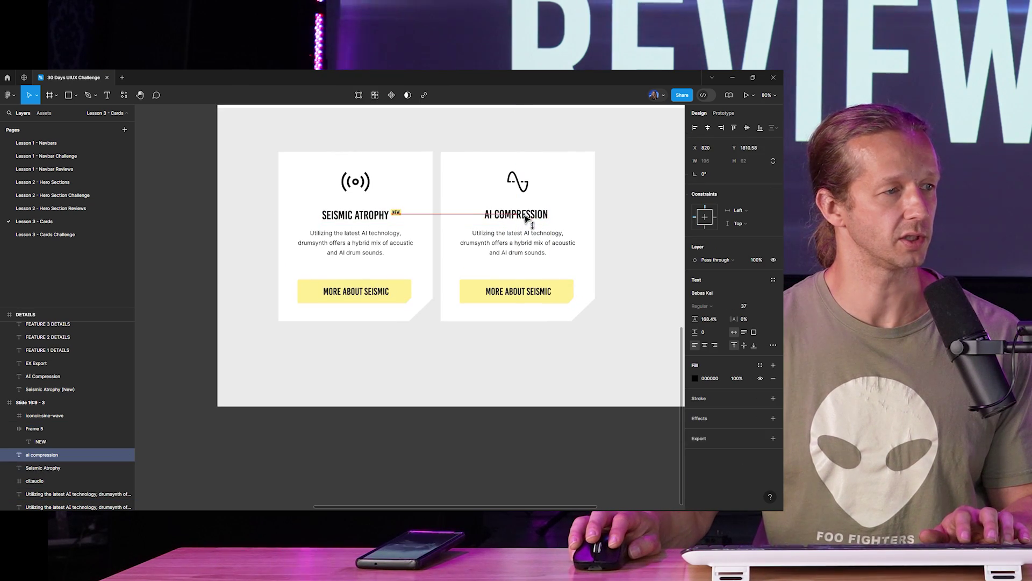
click(521, 375)
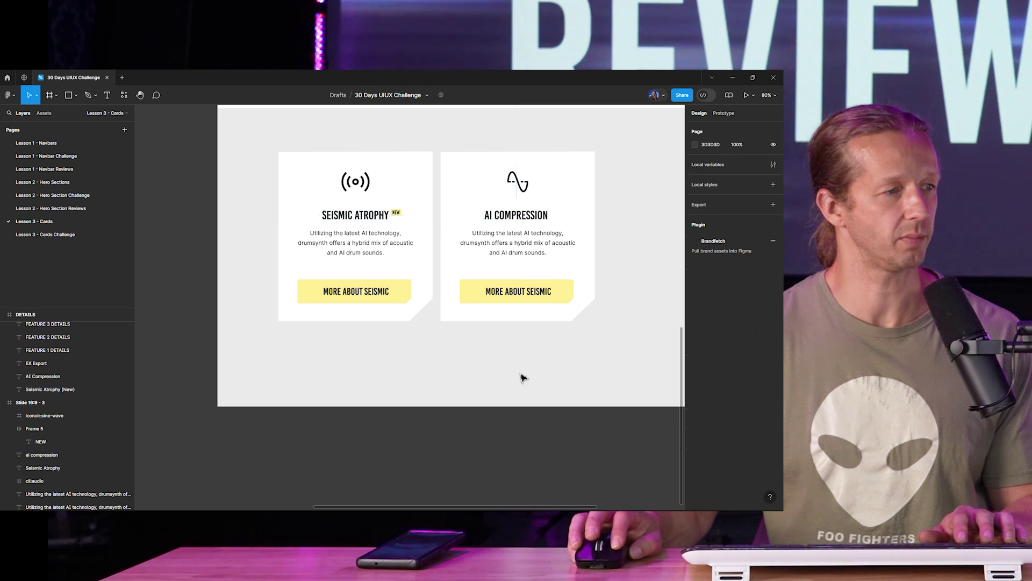
Replace the second card's description with the AI Compression text from the details sheet, keeping the card's own 18-point text style
scroll(532, 344, down, 6)
drag(548, 364, 581, 406)
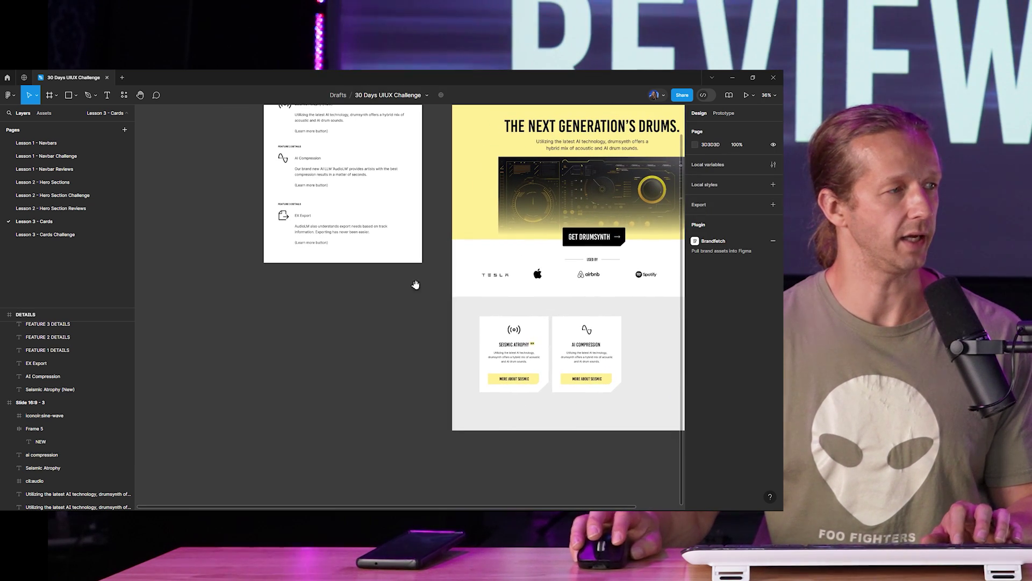
click(347, 175)
double_click(578, 358)
key(ctrl+v)
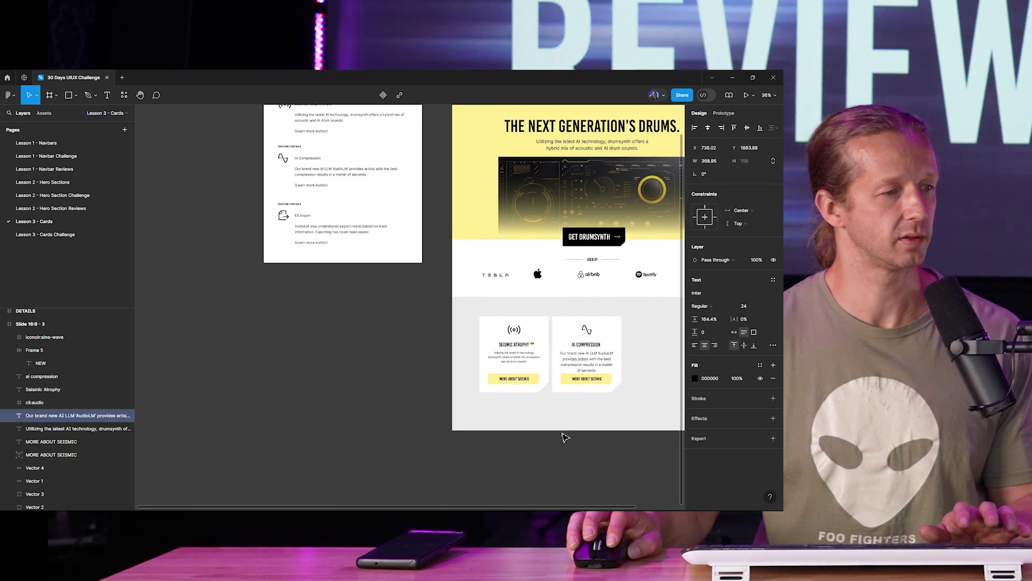
scroll(590, 413, up, 8)
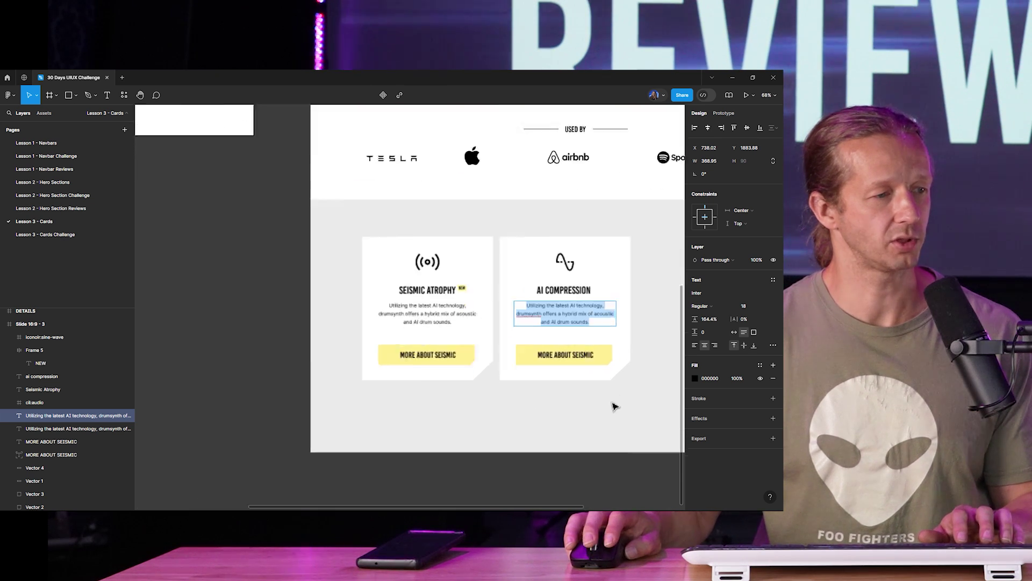
key(ctrl+v)
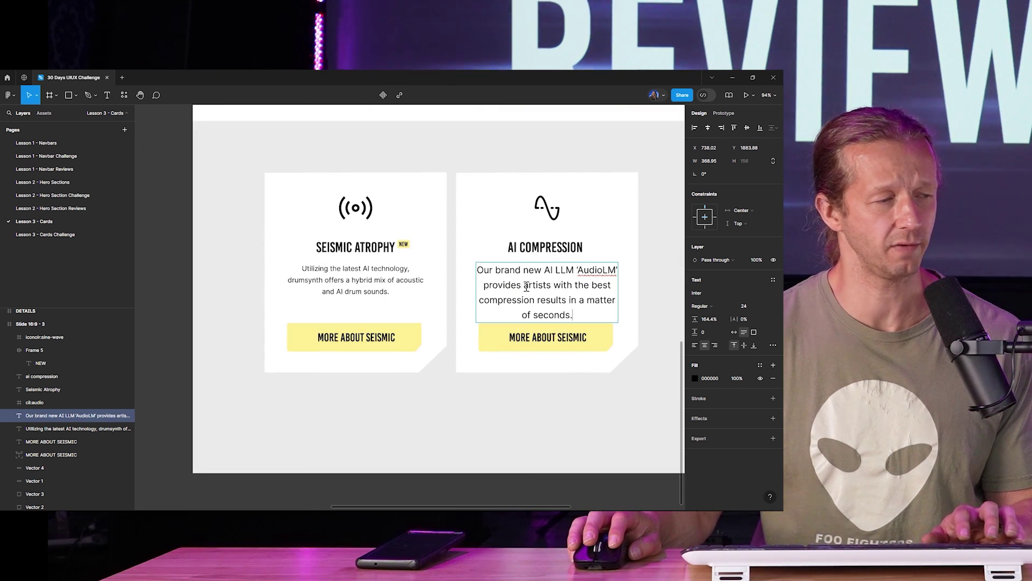
key(ctrl+z)
key(ctrl+v)
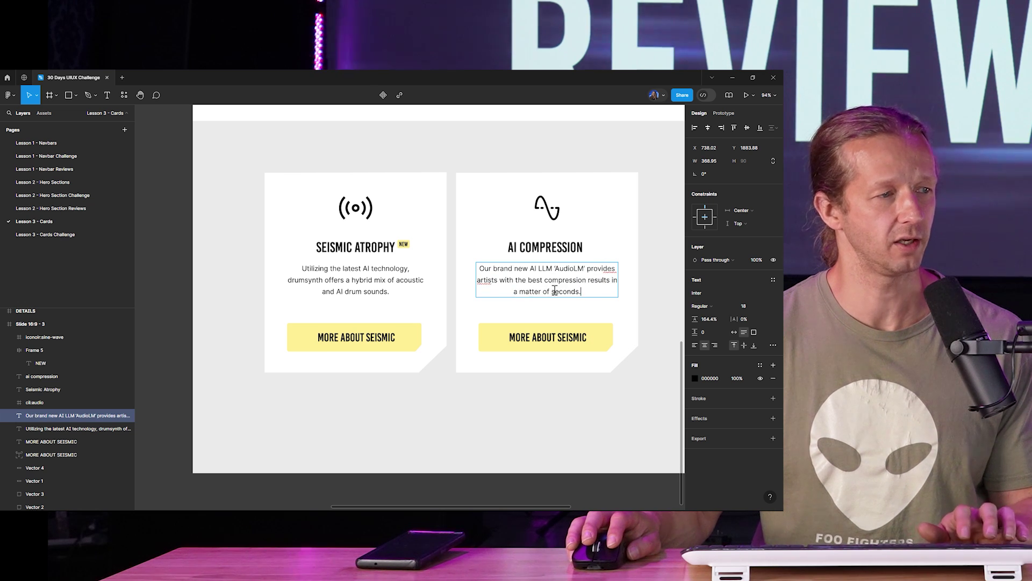
key(Escape)
Change the second card's button label to "MORE ABOUT COMPRESSION" and centre it on the yellow button shape
scroll(573, 376, down, 7)
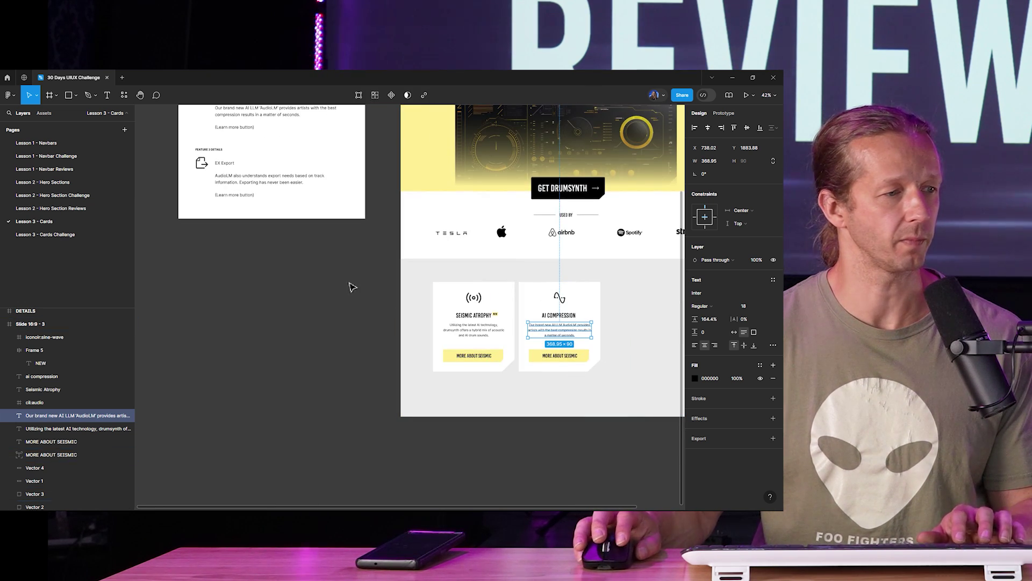
drag(325, 286, 298, 272)
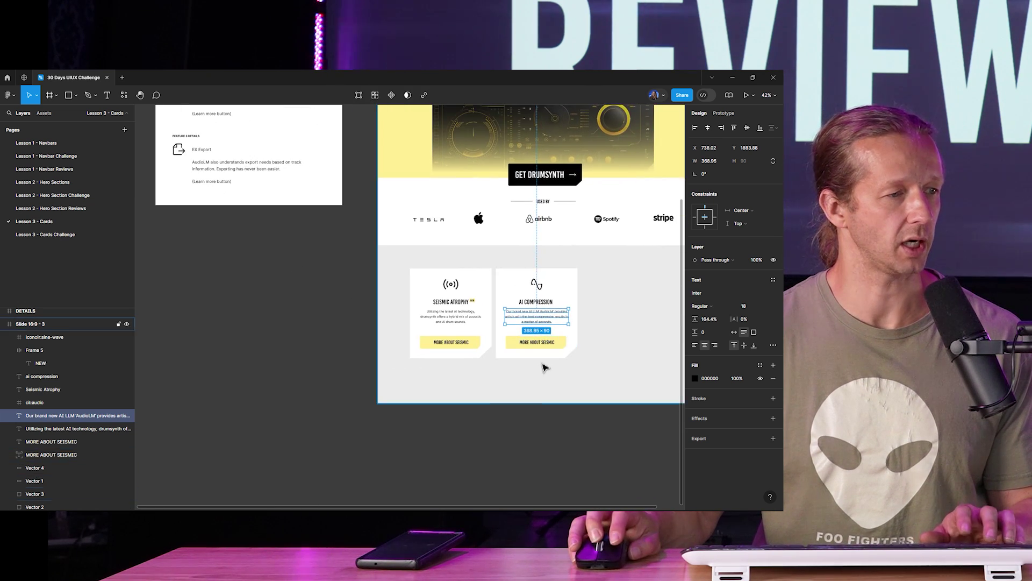
scroll(543, 365, up, 6)
click(559, 325)
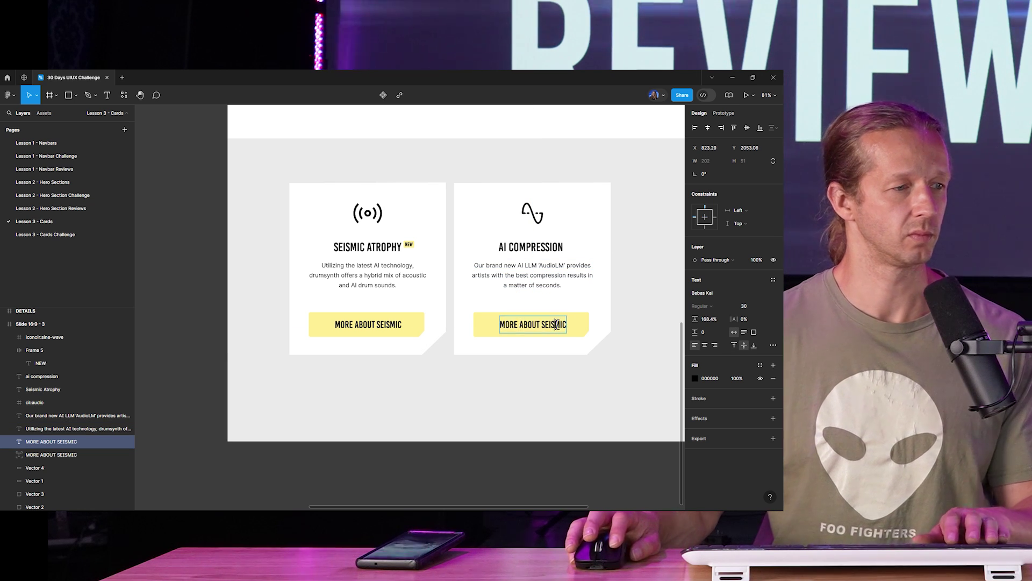
key(ctrl+a)
click(578, 326)
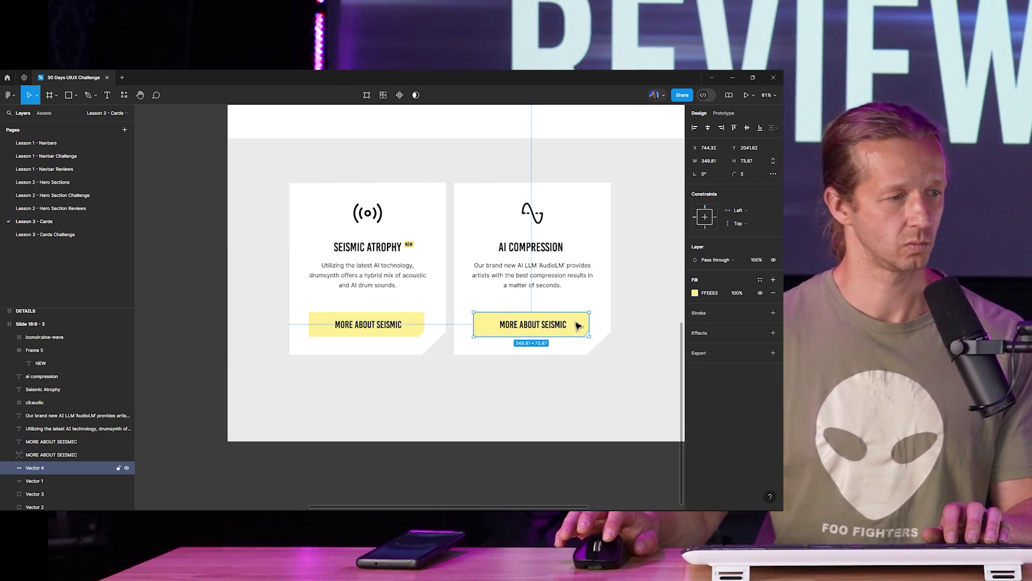
key(ctrl+shift+l)
double_click(548, 326)
double_click(554, 326)
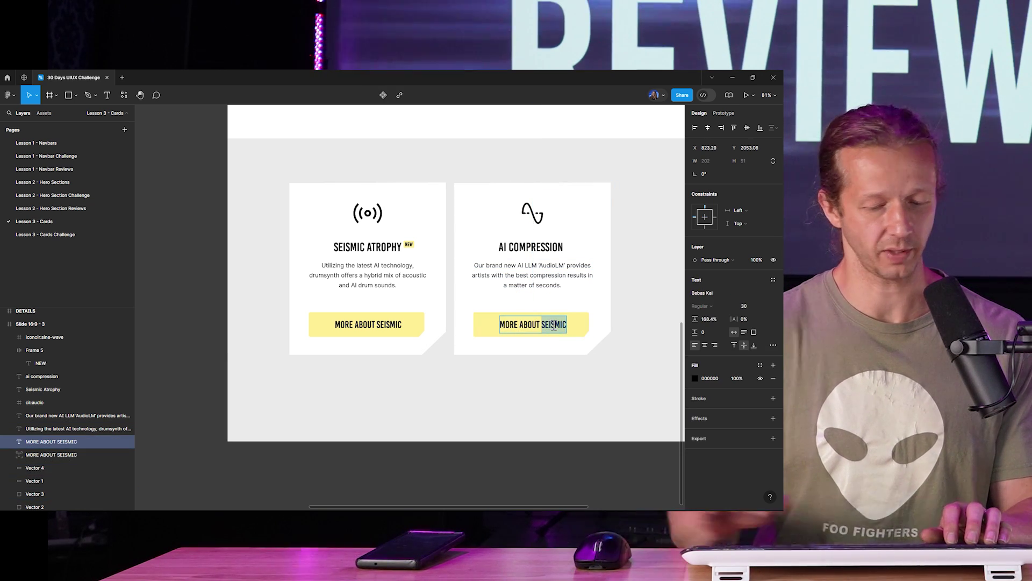
text(compression)
key(Escape)
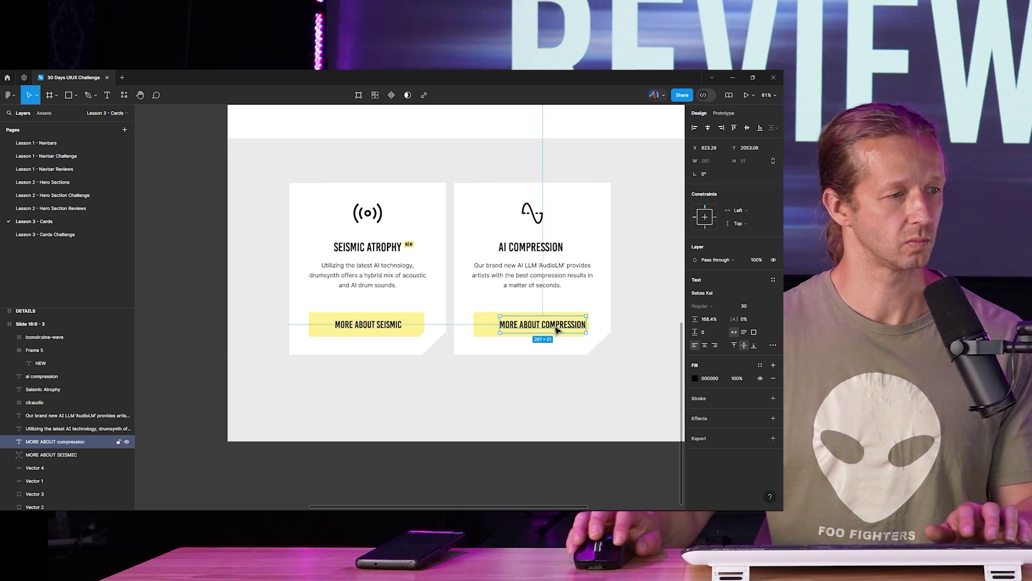
drag(557, 325, 550, 332)
Duplicate the complete AI COMPRESSION card as a third card beside it in the grey section
scroll(546, 382, down, 5)
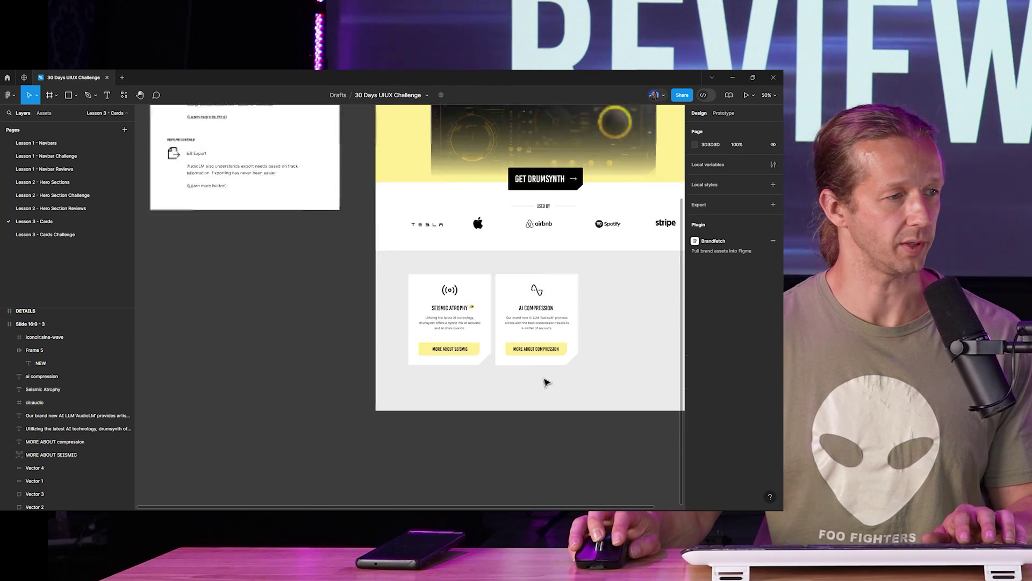
drag(563, 386, 565, 338)
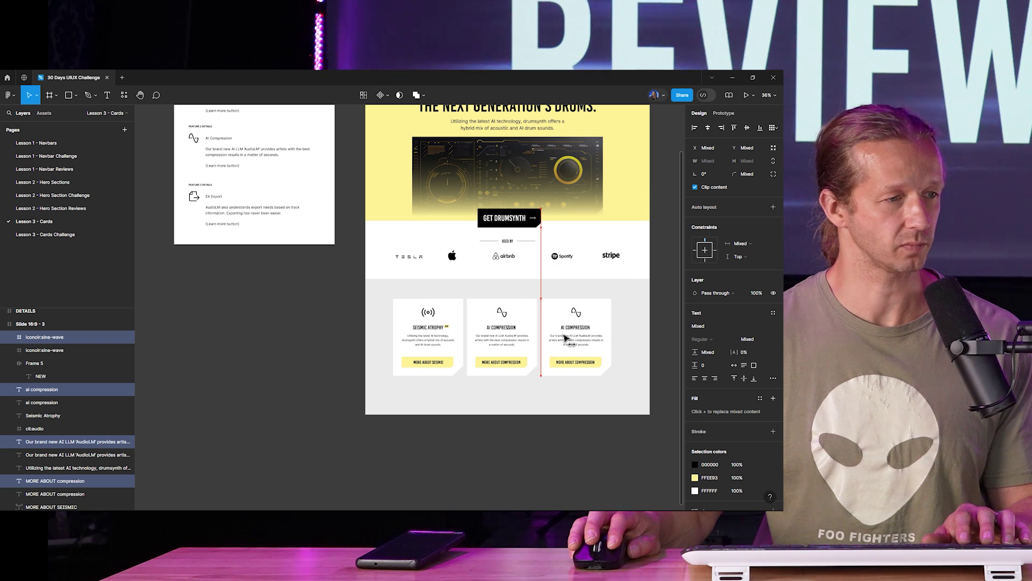
click(659, 337)
drag(659, 336, 609, 379)
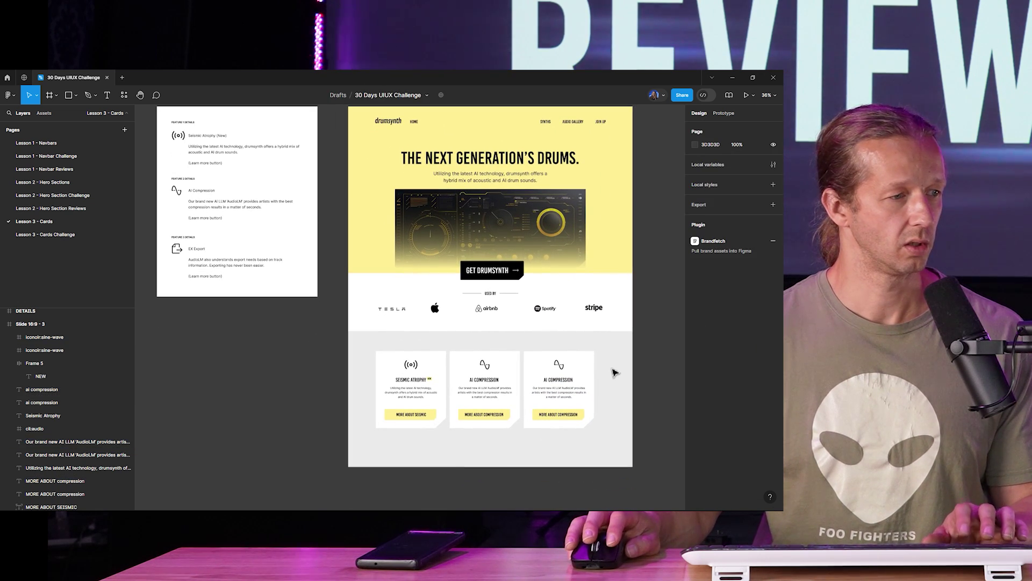
Change the third card's title to "EZ EXPORT" for feature 3 and centre it above the description
scroll(570, 411, up, 5)
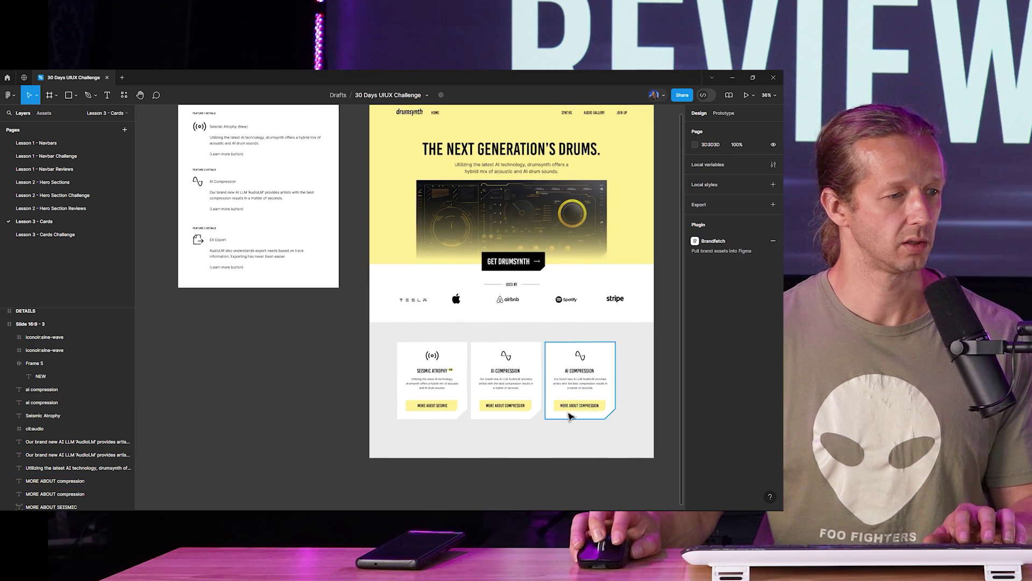
scroll(423, 300, down, 5)
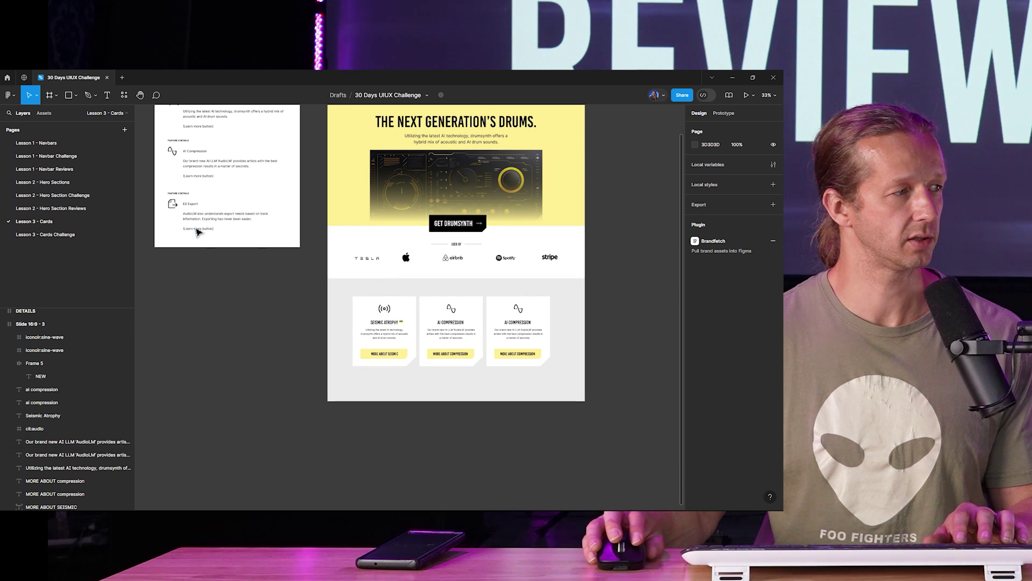
scroll(542, 377, up, 5)
double_click(519, 293)
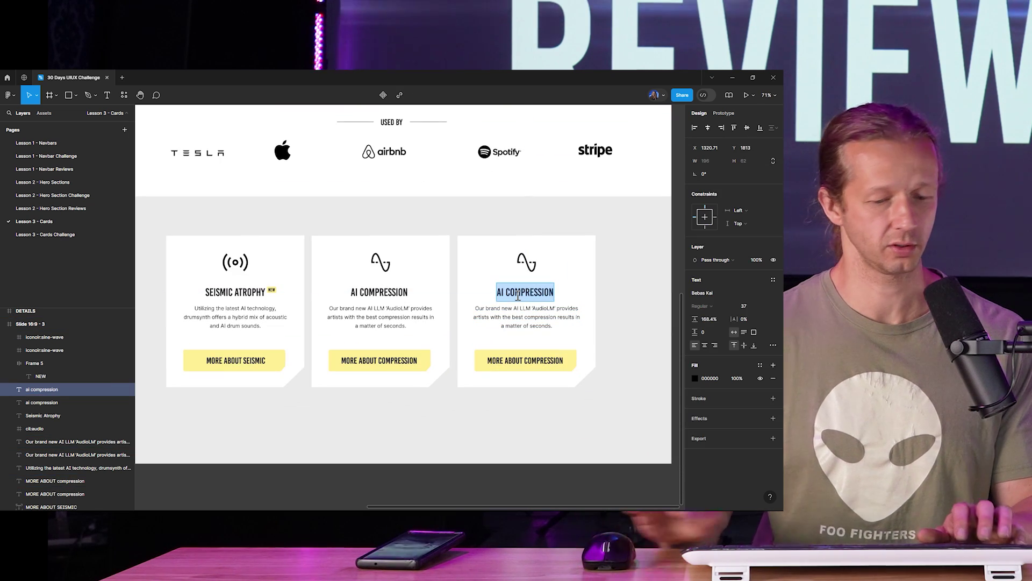
text(EZ EXPORT)
key(Escape)
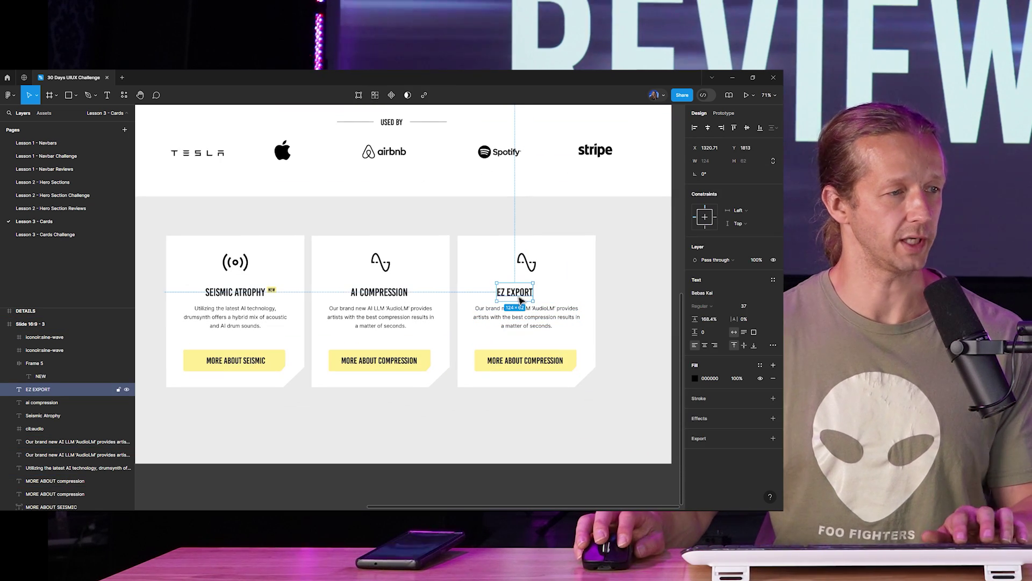
drag(521, 300, 532, 294)
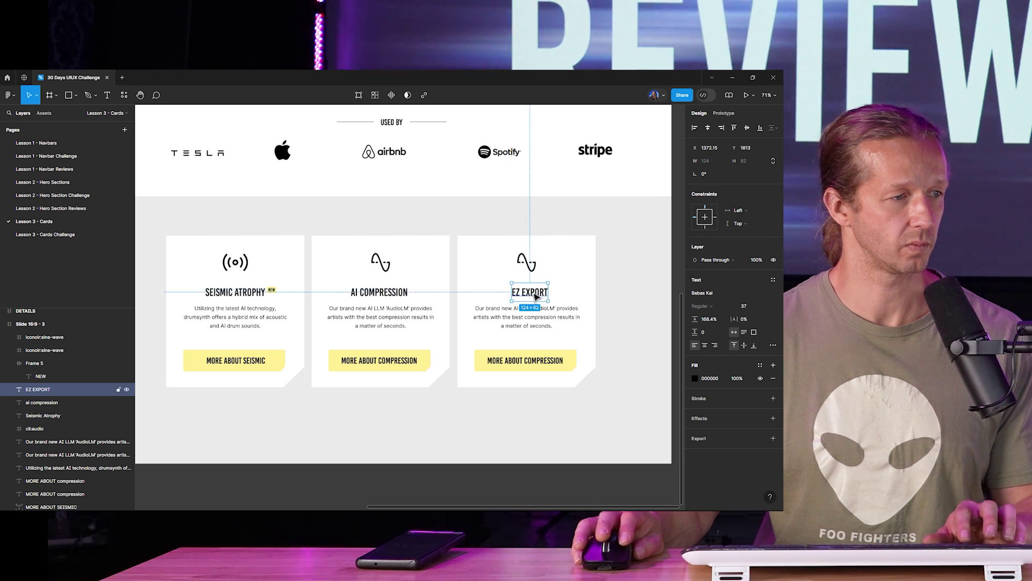
Replace the third card's sine-wave icon with the export icon copied from the details sheet, centred above the title
scroll(484, 370, down, 4)
drag(484, 371, 561, 360)
click(594, 304)
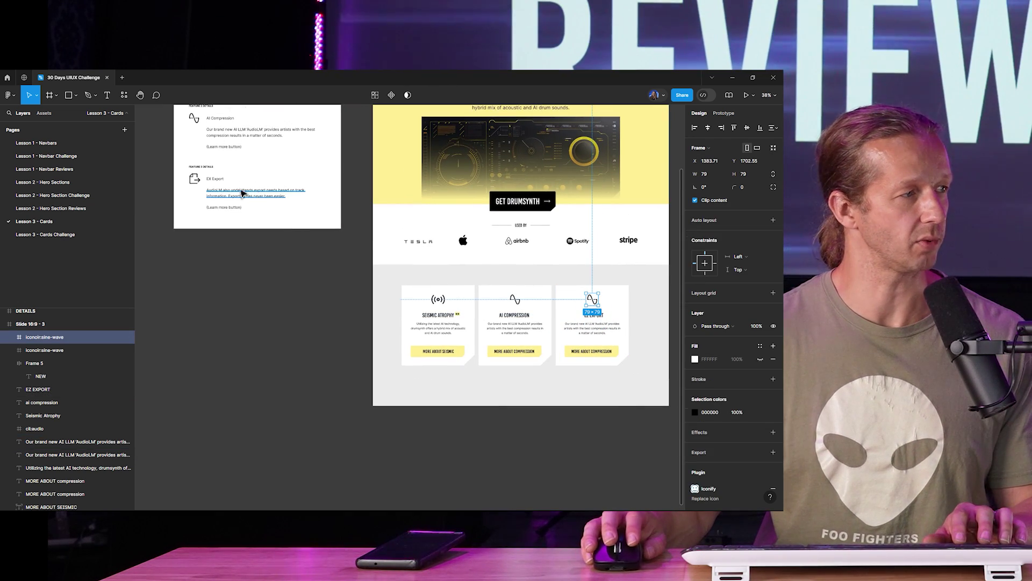
scroll(614, 327, up, 5)
key(Delete)
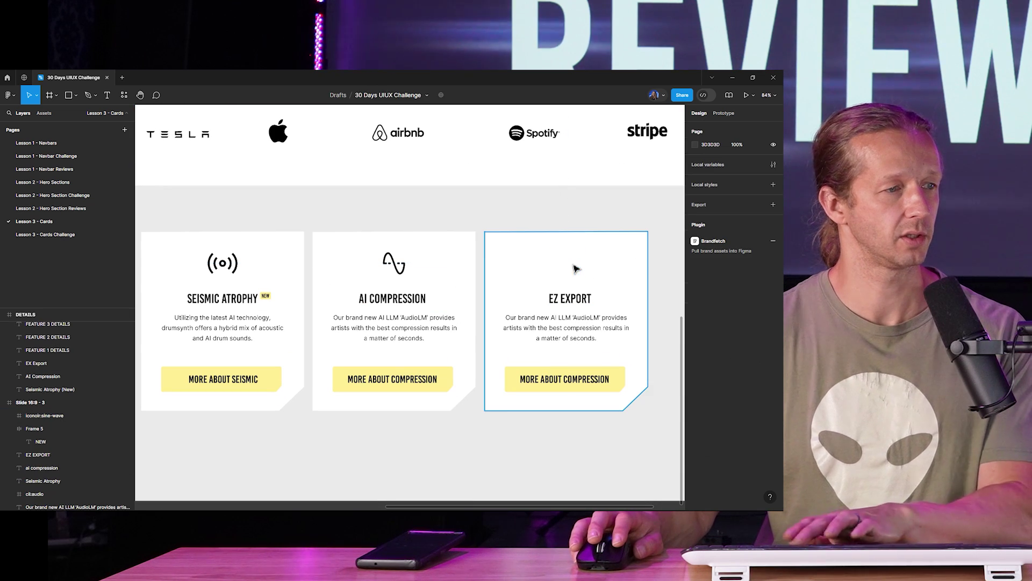
key(ctrl+v)
drag(411, 310, 571, 269)
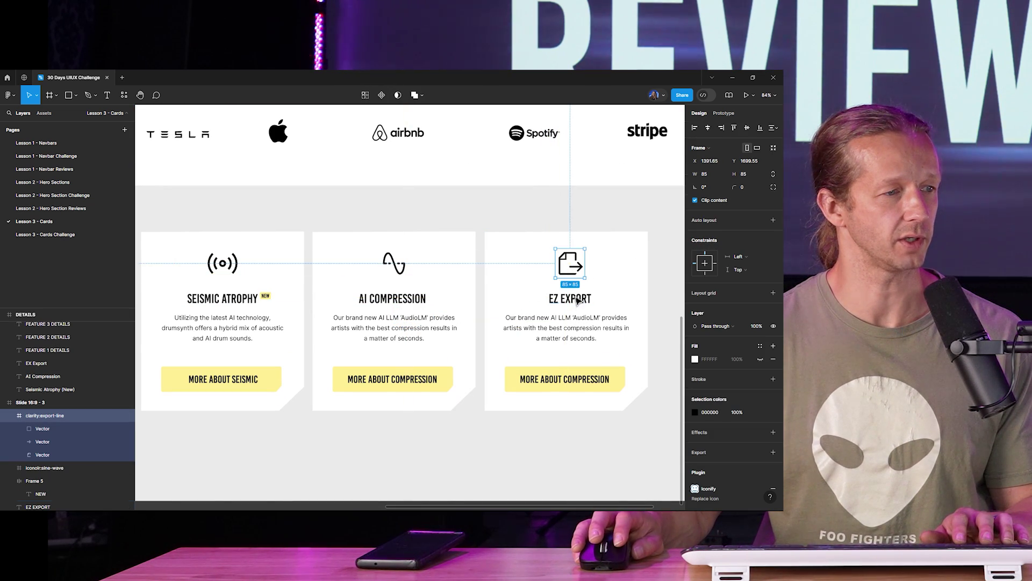
Replace the third card's description with the feature 3 export text from the details sheet, keeping the card's 18-point text style
click(580, 319)
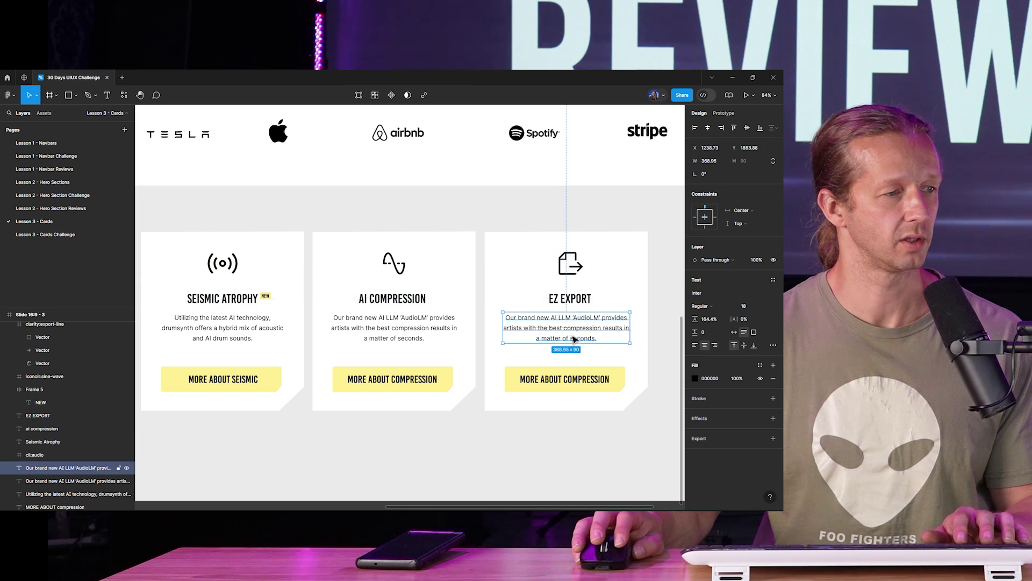
scroll(320, 267, down, 5)
click(318, 231)
scroll(479, 293, up, 5)
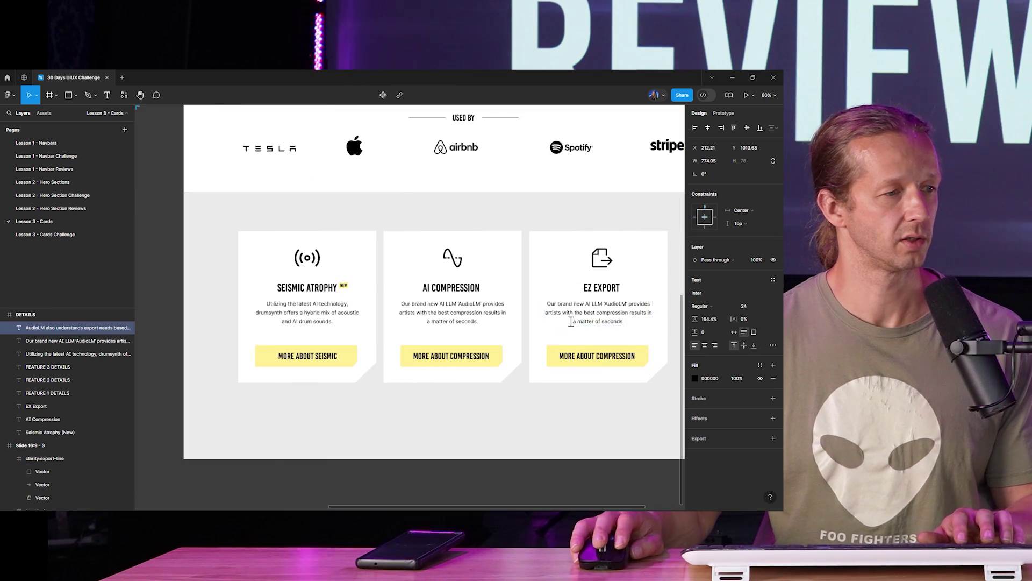
click(599, 305)
text(AudioLM also understands export needs based on track information. Exporting has never been easier.)
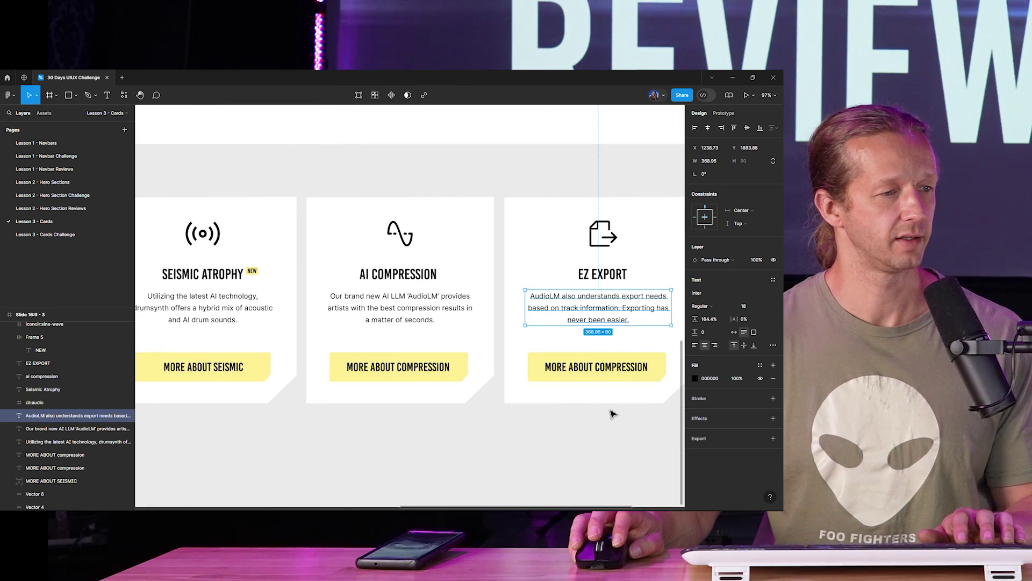
Change the third card's button label to "MORE ABOUT EXPORT" and centre it on the yellow button shape
double_click(597, 367)
double_click(621, 367)
text(e)
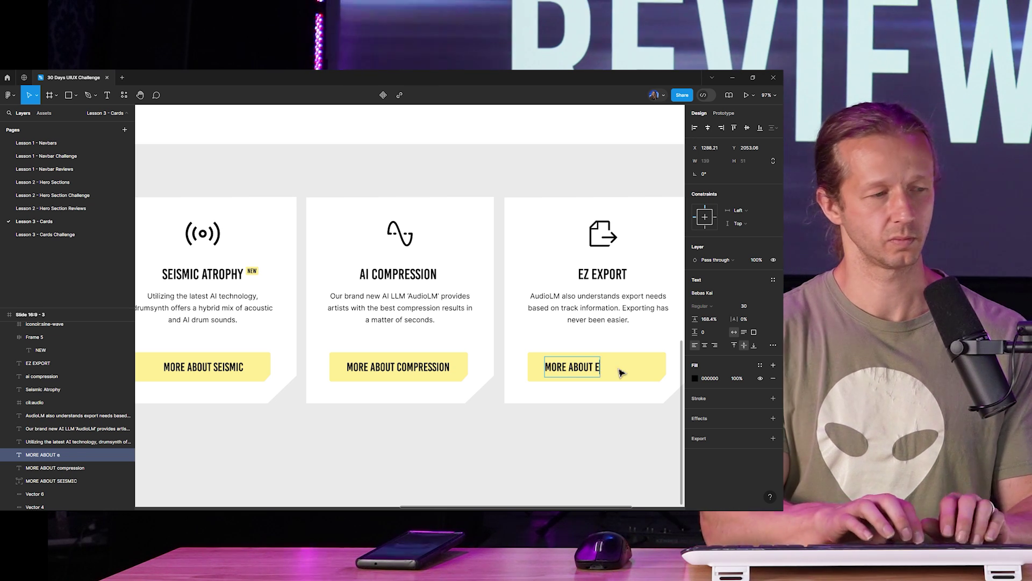
text(xport)
key(Escape)
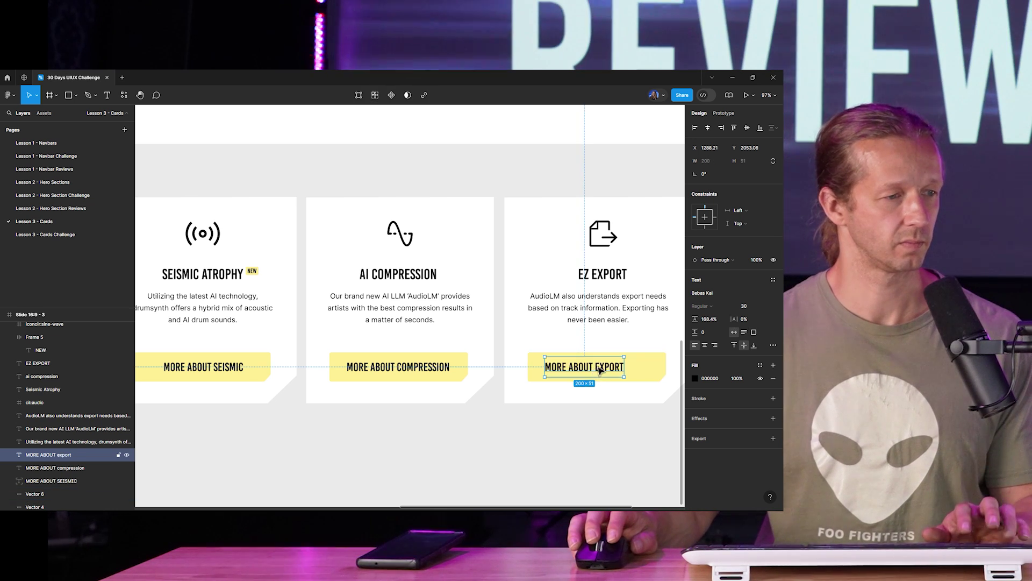
click(611, 437)
Select all three feature cards together and move them slightly lower in the grey section
scroll(560, 422, down, 5)
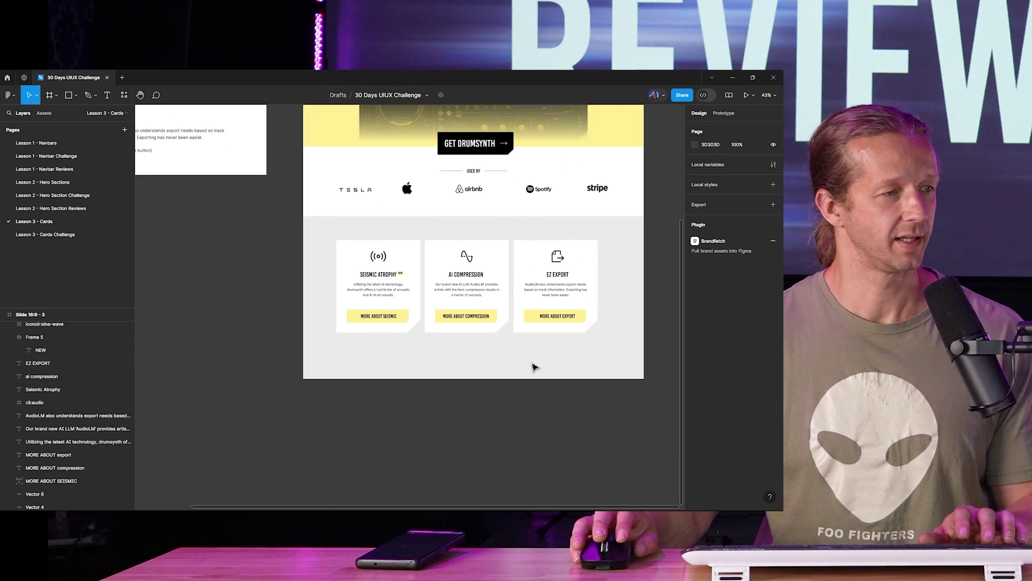
scroll(532, 366, down, 3)
drag(530, 362, 560, 373)
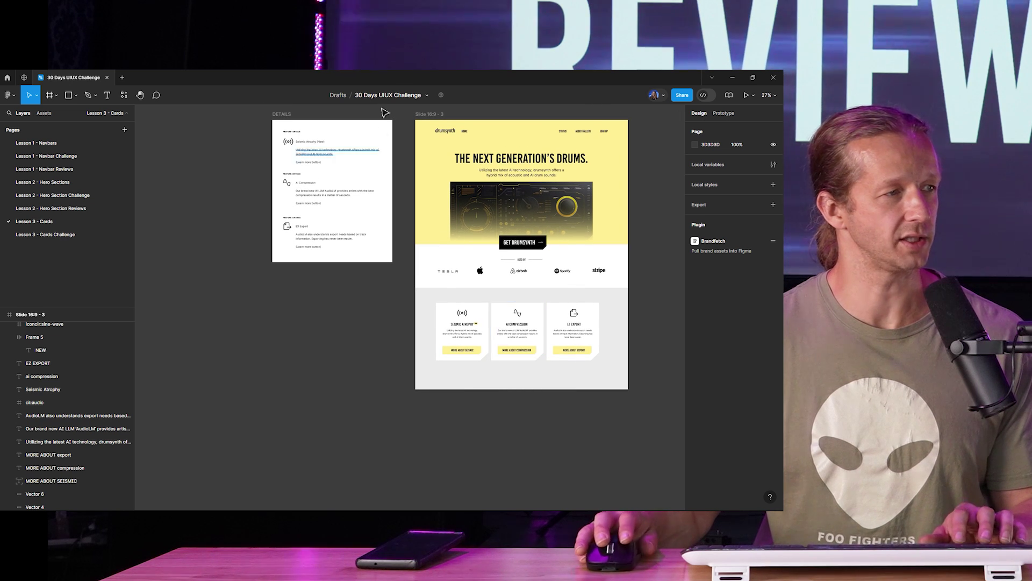
click(425, 115)
click(479, 300)
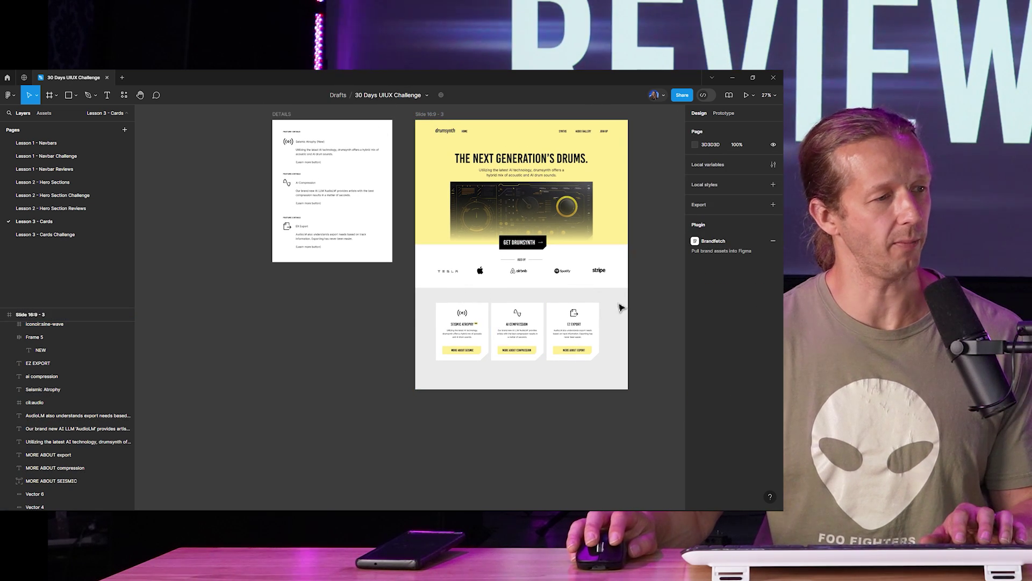
drag(621, 307, 421, 362)
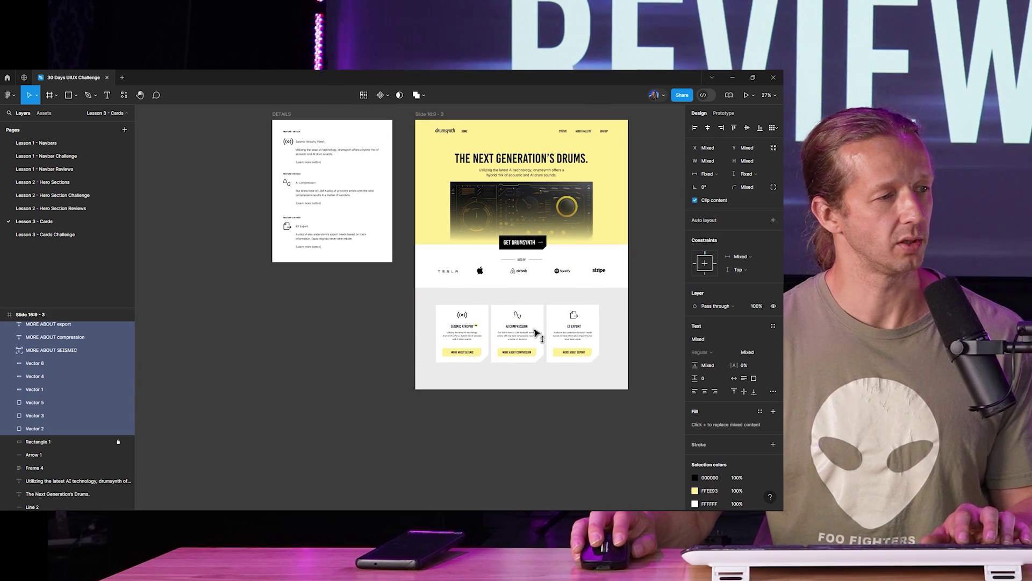
key(Escape)
Shorten the landing page frame from below to a height of about 2350 pixels, reducing the grey space under the cards
click(442, 117)
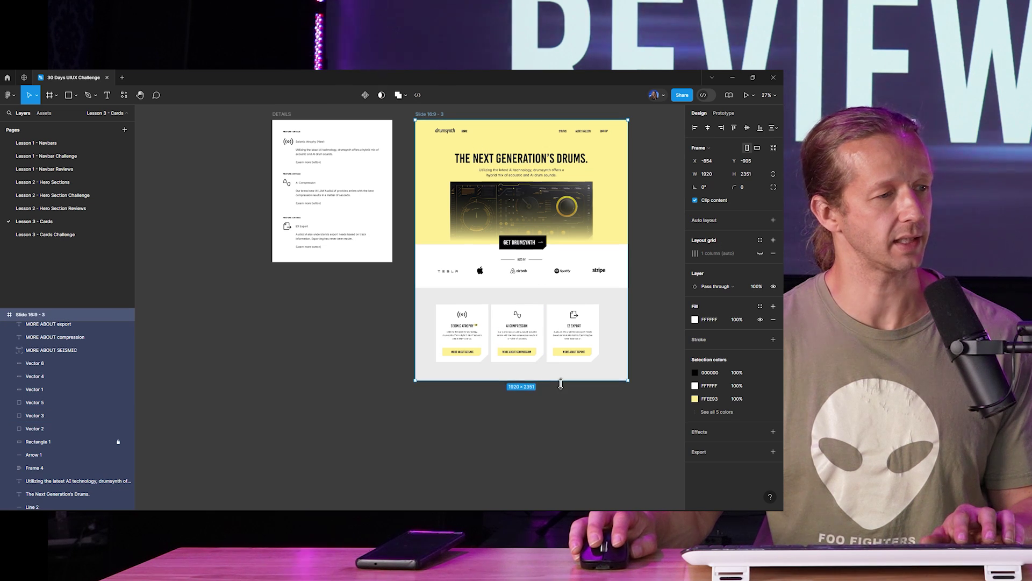
click(595, 414)
scroll(553, 421, up, 5)
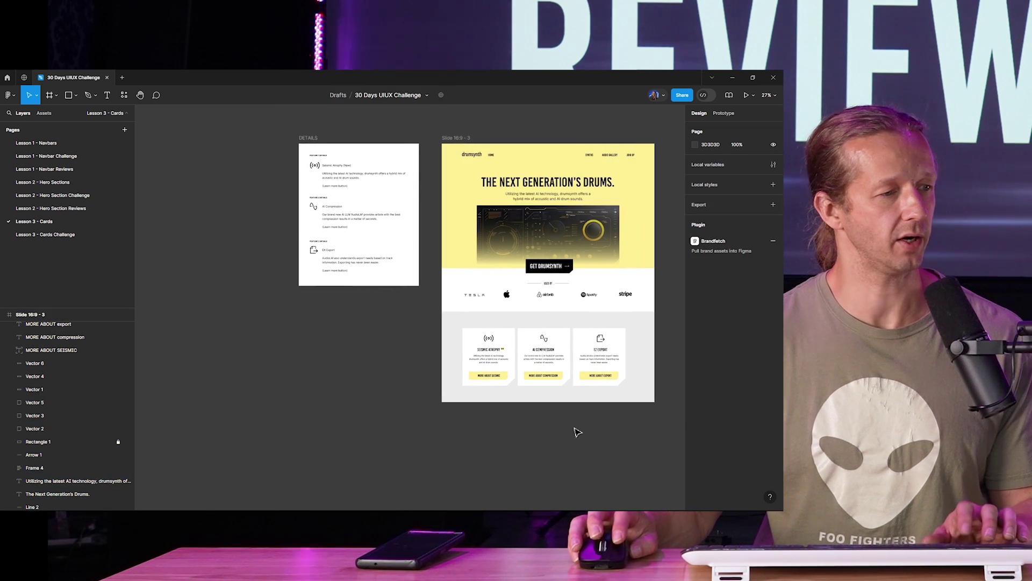
scroll(597, 365, down, 3)
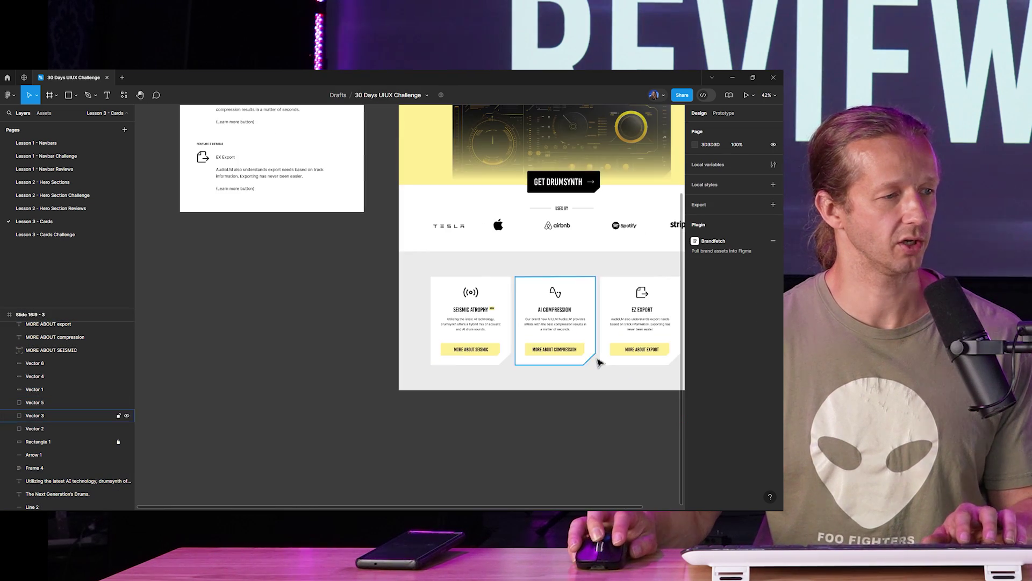
scroll(596, 375, down, 6)
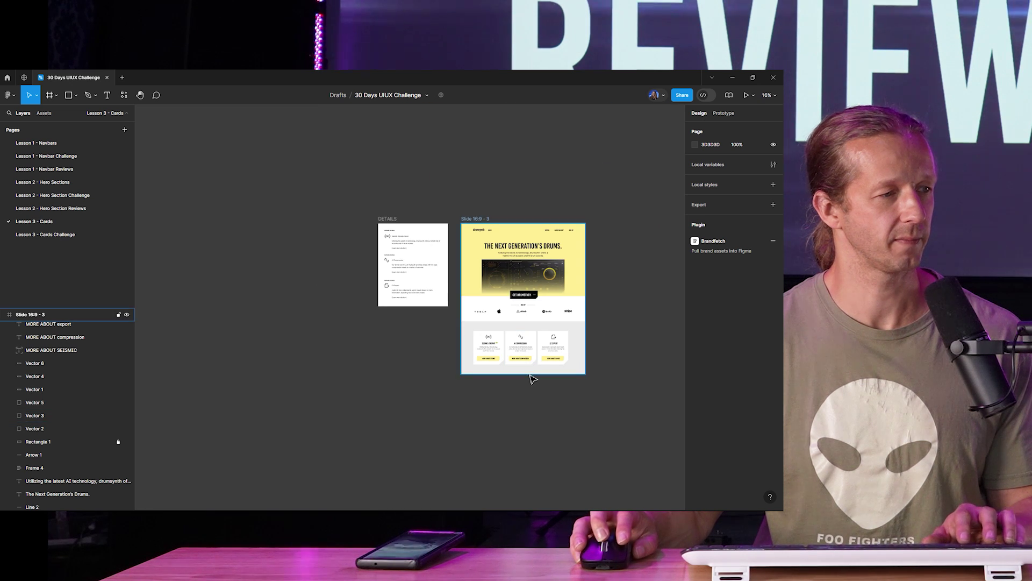
Change the fill of all three cards' yellow button shapes to light grey F1F1F1
scroll(530, 379, up, 10)
click(403, 301)
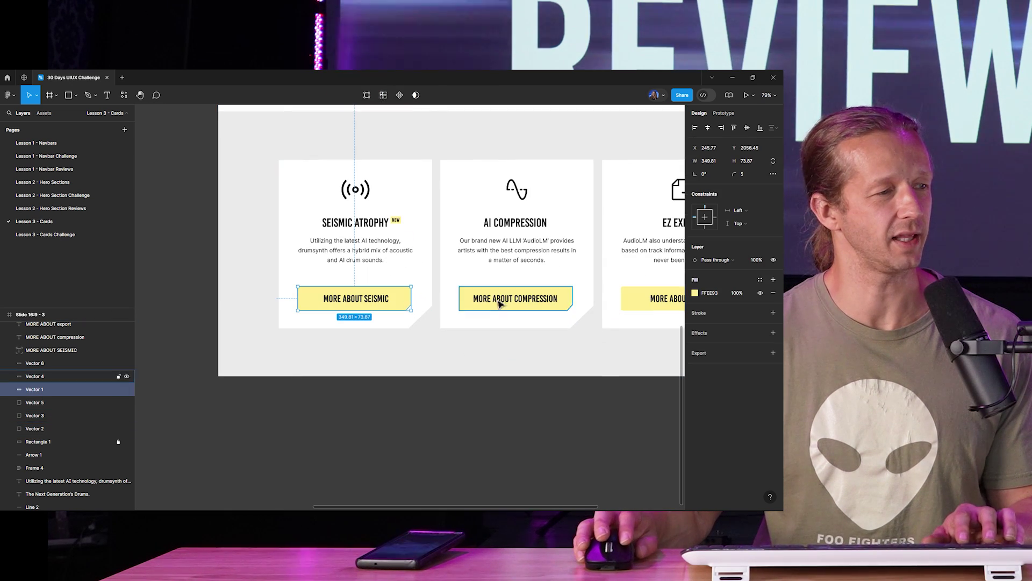
shift+click(499, 304)
shift+click(654, 300)
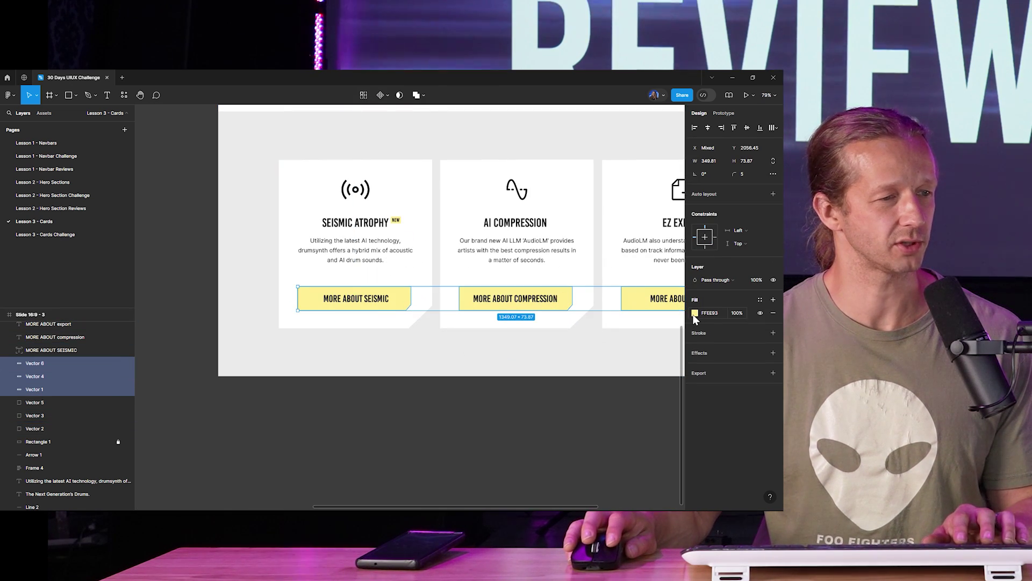
click(694, 314)
drag(598, 306, 568, 313)
click(532, 420)
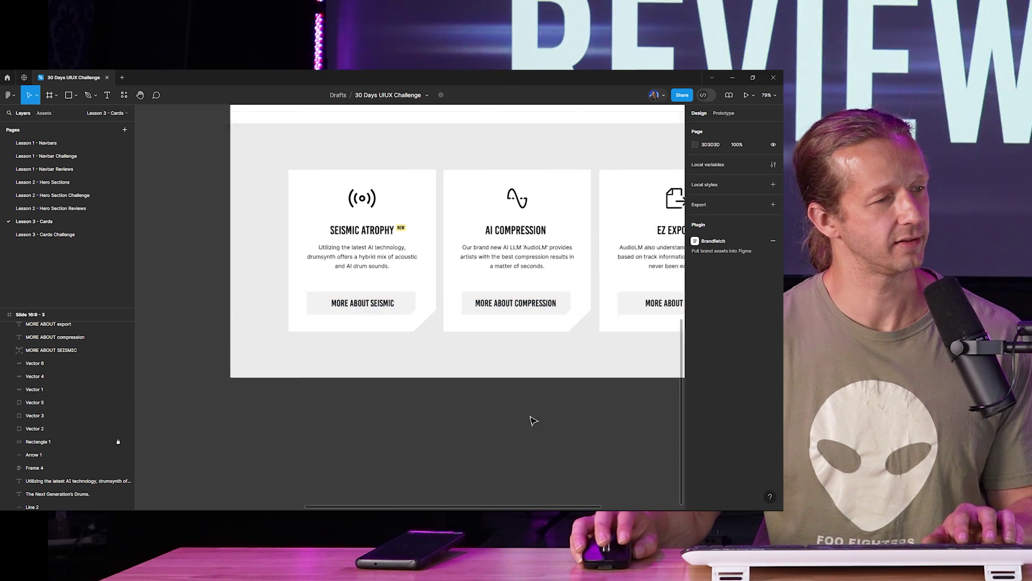
Replace the light grey fill of all three cards' button shapes with a 1-pixel black 000000 centred stroke
scroll(532, 420, down, 5)
scroll(546, 417, up, 5)
click(389, 304)
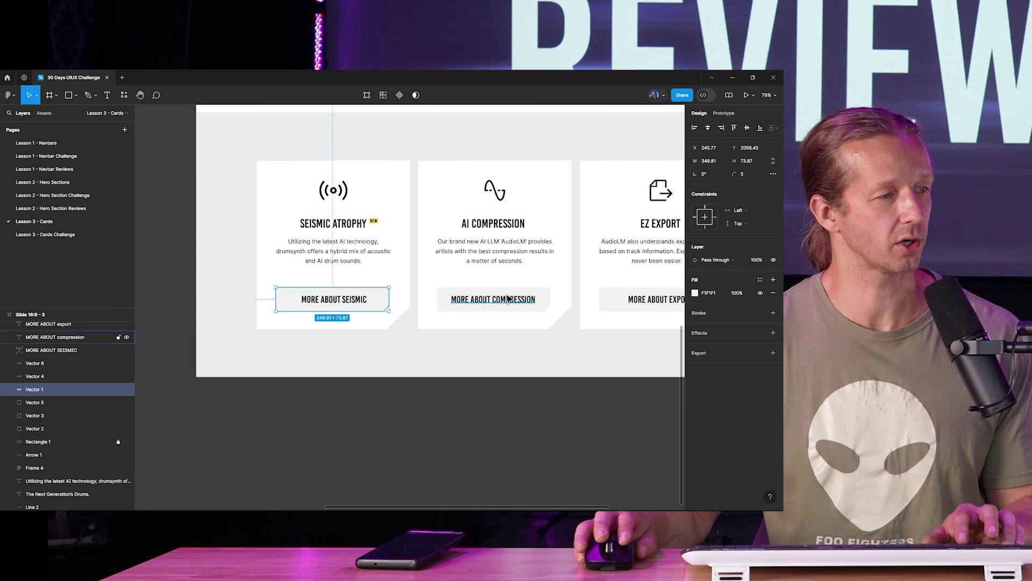
shift+click(549, 298)
shift+click(610, 296)
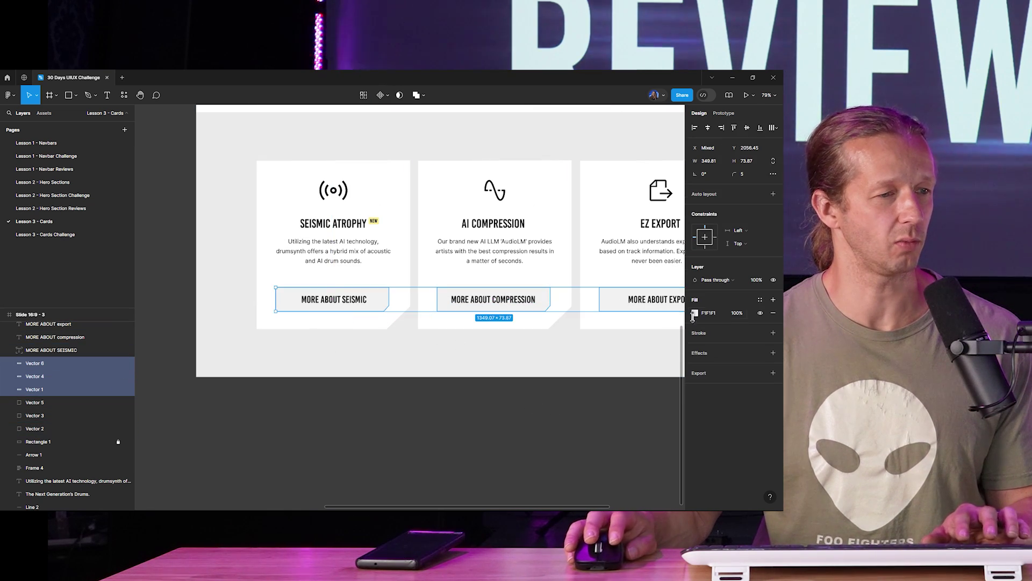
click(773, 312)
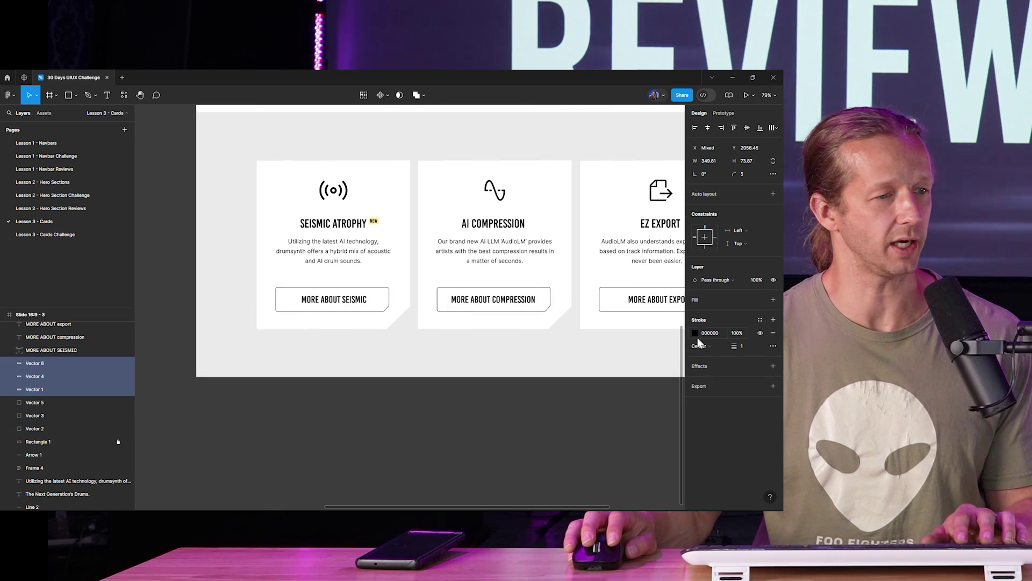
click(557, 392)
ctrl+scroll(583, 396, down, 4)
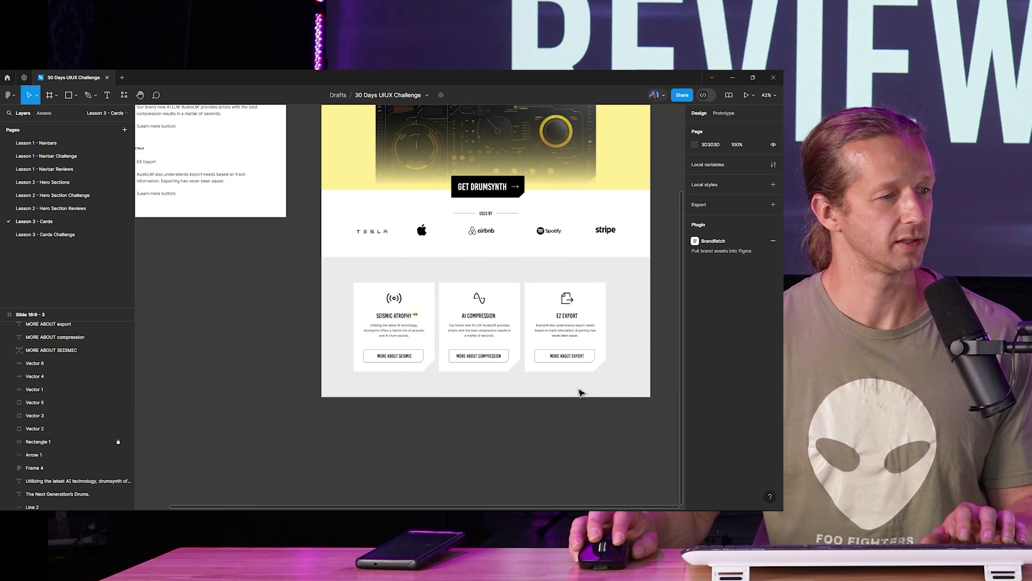
Duplicate the whole drumsynth landing page frame and place the copy directly beside the original
ctrl+scroll(507, 383, down, 3)
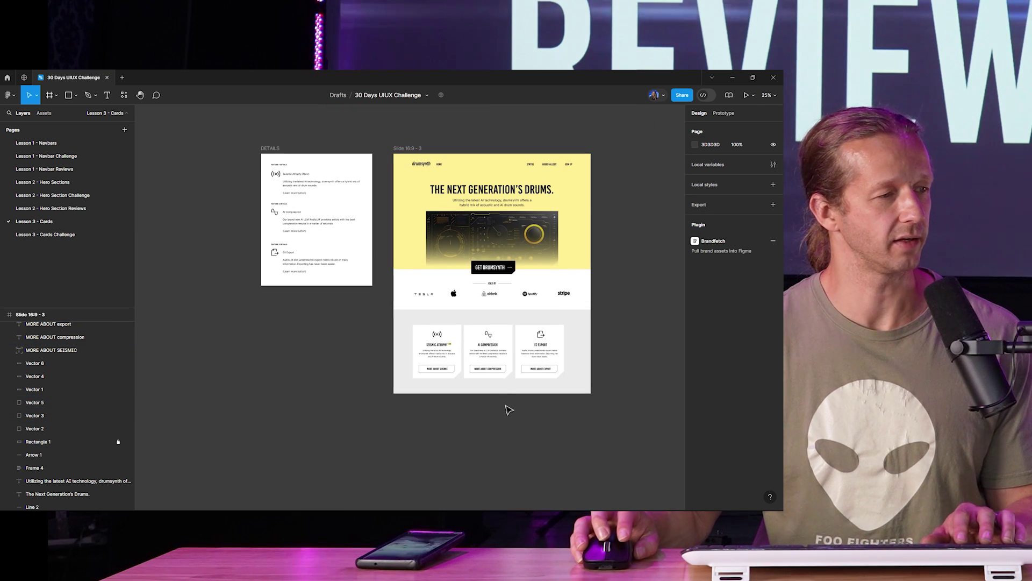
mouse_move(416, 149)
alt+mouse_down()
mouse_move(625, 149)
mouse_move(424, 142)
alt+mouse_up()
click(629, 134)
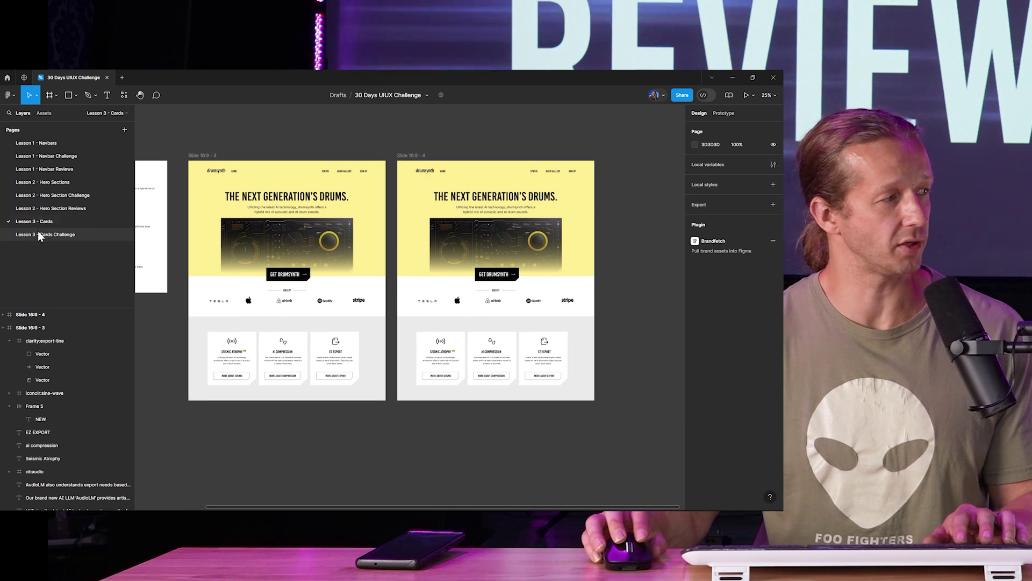
Delete the three white angled-corner card backgrounds in the duplicated landing page frame
ctrl+scroll(476, 341, up, 8)
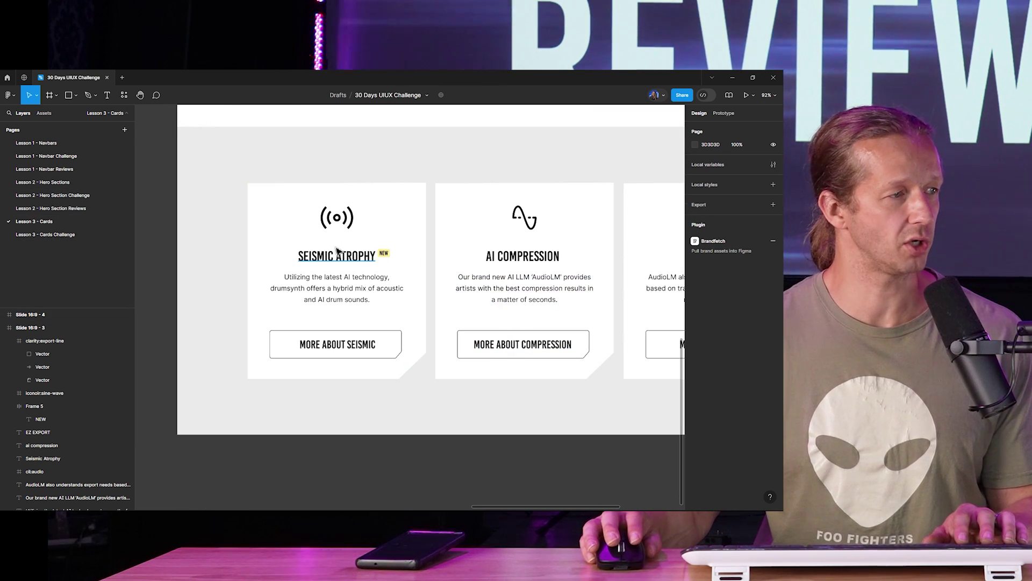
click(388, 225)
ctrl+scroll(403, 218, down, 4)
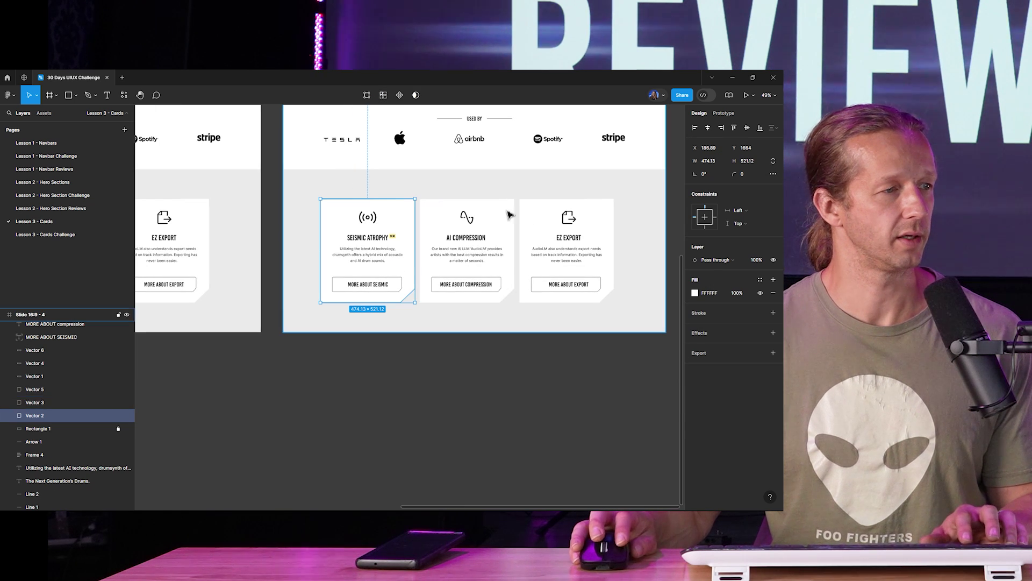
shift+click(437, 215)
shift+click(536, 217)
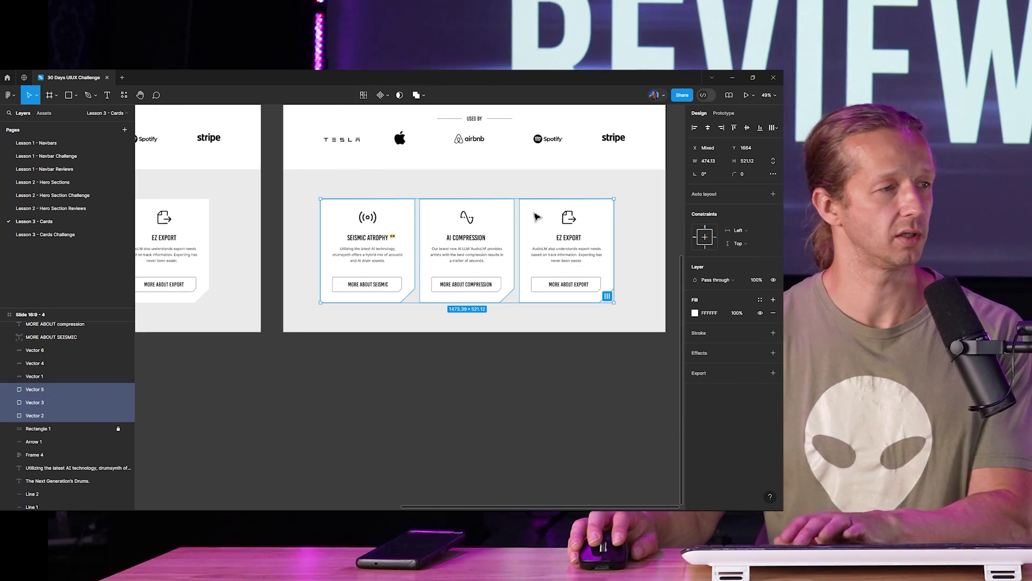
key(Delete)
Select all icons, titles, texts and buttons in the copy's grey section and move them slightly higher together
drag(538, 269, 619, 307)
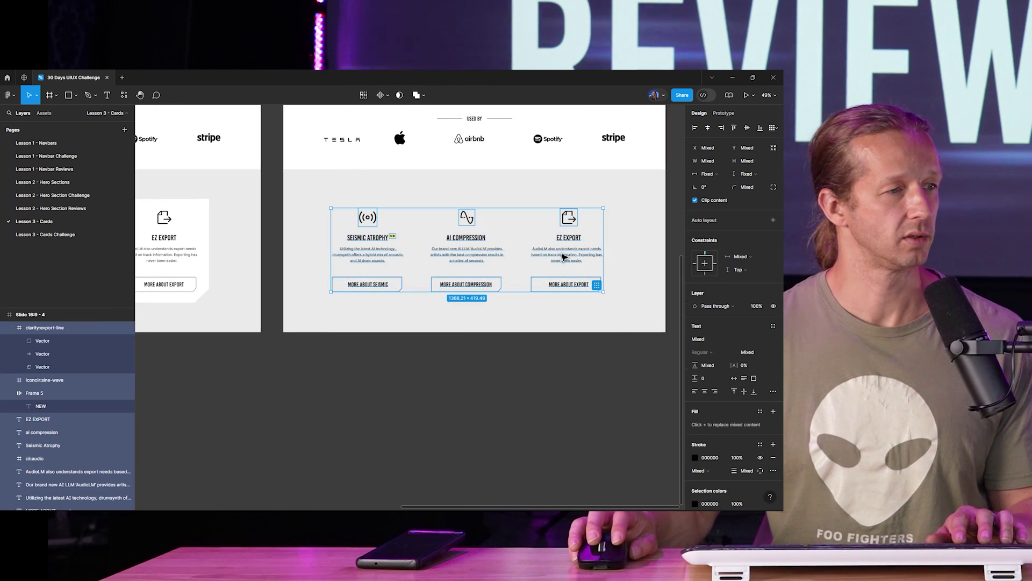
drag(572, 260, 571, 248)
click(495, 298)
scroll(461, 242, up, 5)
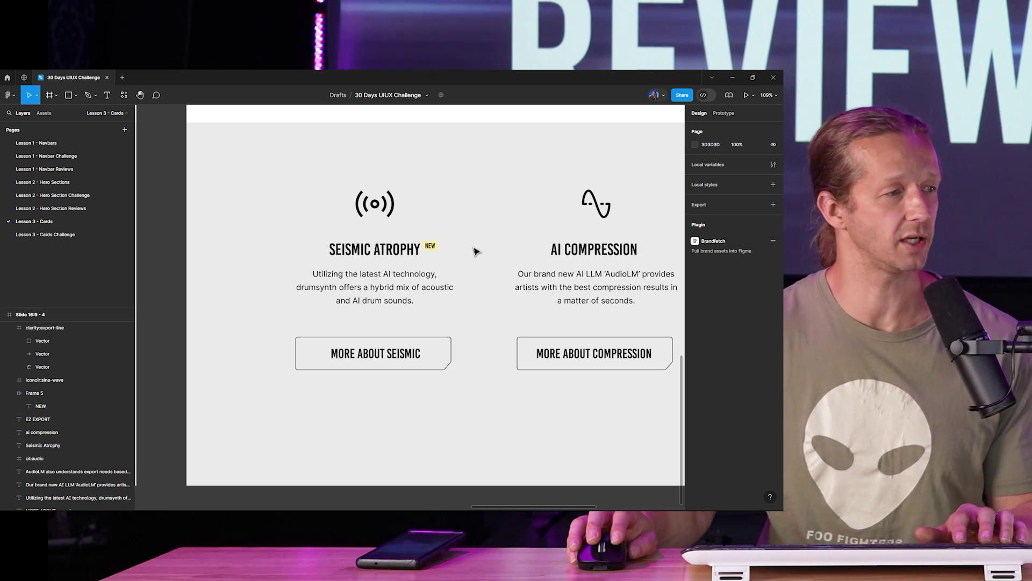
Swap the order of titles and icons in all three columns, placing the titles and NEW tag above the icons
scroll(315, 238, down, 3)
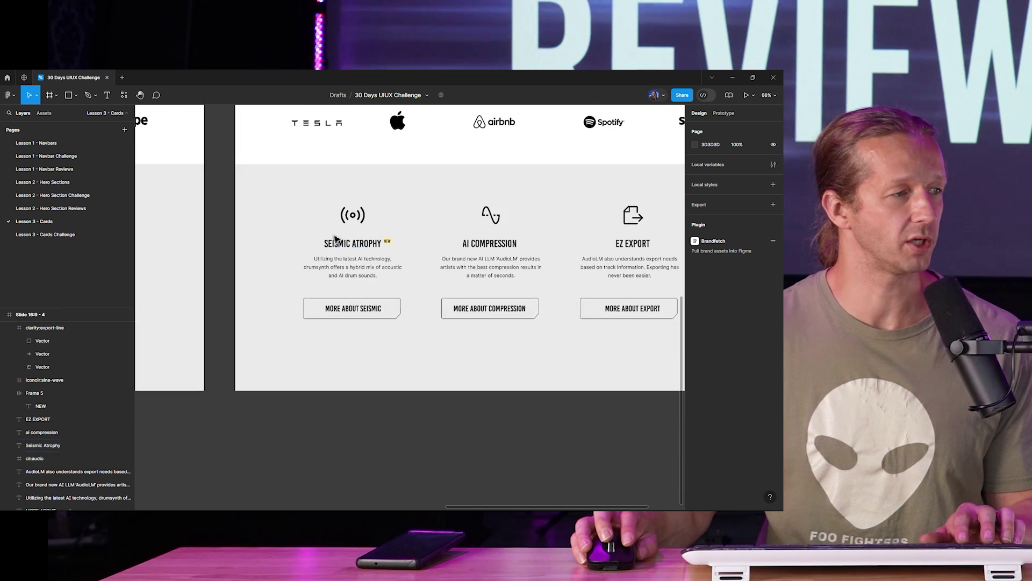
drag(359, 239, 627, 206)
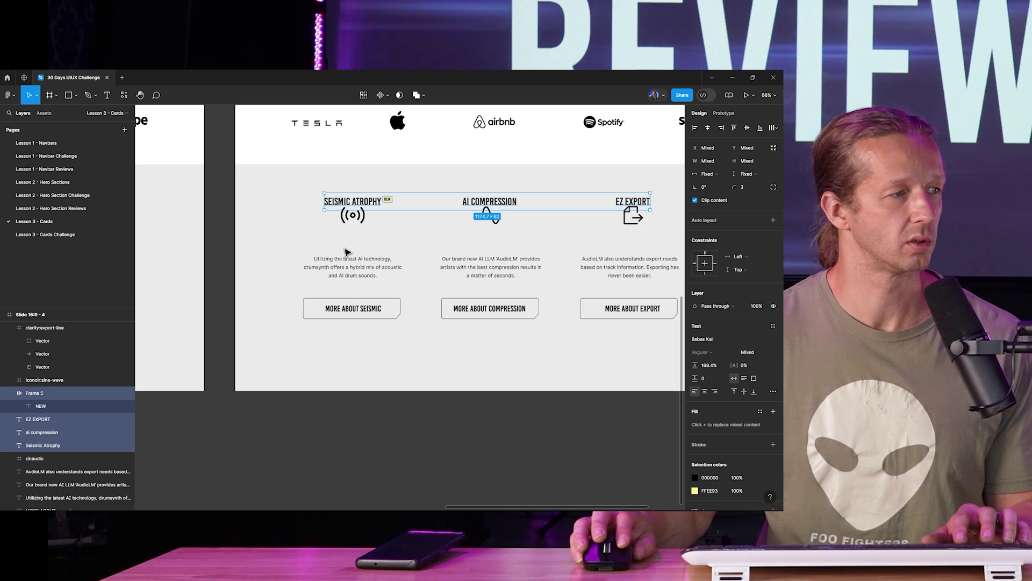
drag(308, 223, 631, 239)
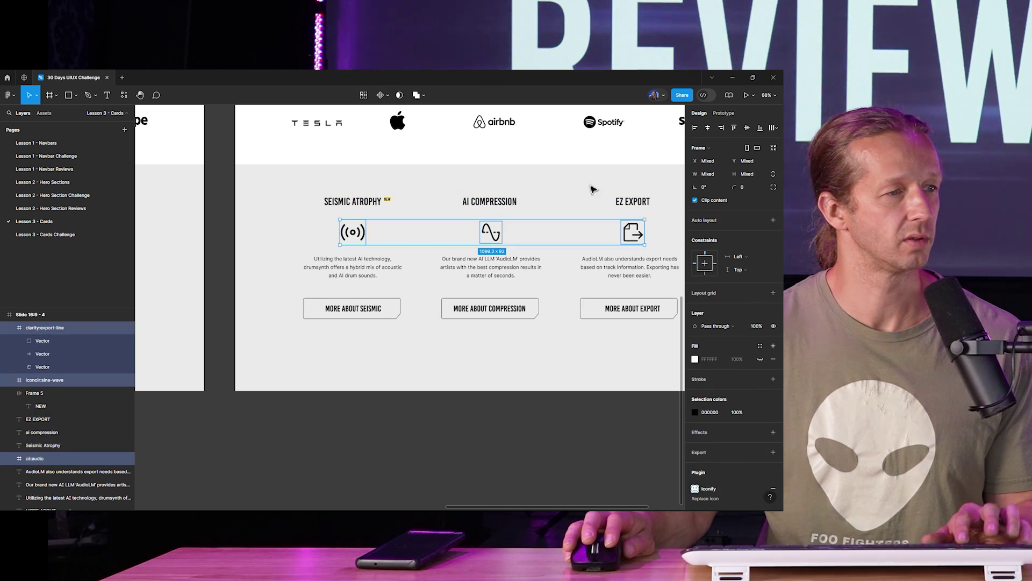
Select the contents of all three feature columns and move them lower to balance the space in the grey section
scroll(593, 190, down, 5)
drag(458, 237, 607, 286)
click(615, 337)
scroll(484, 323, up, 5)
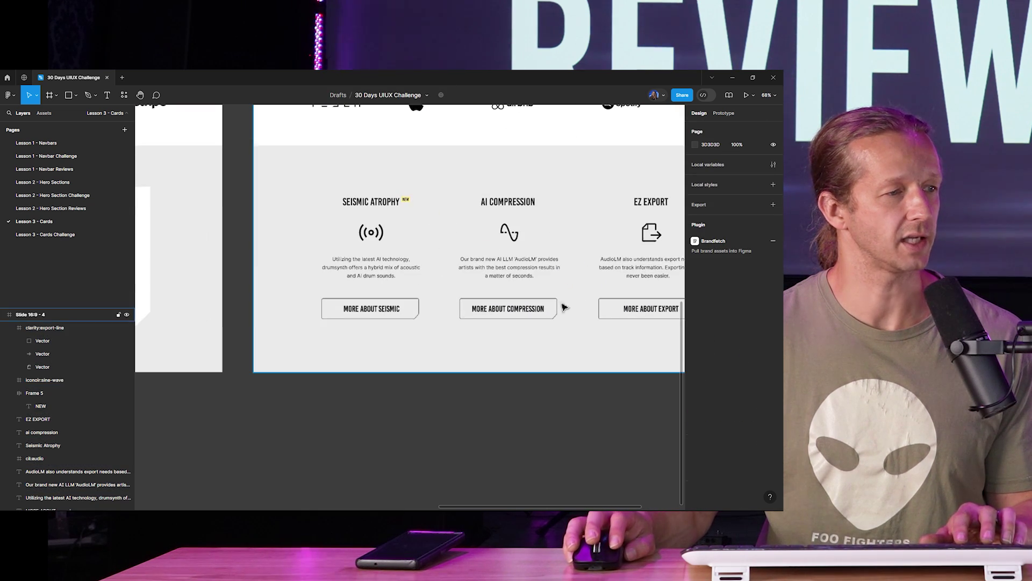
Replace the black stroke of the three button shapes in the copy with a white FFFFFF fill
click(380, 309)
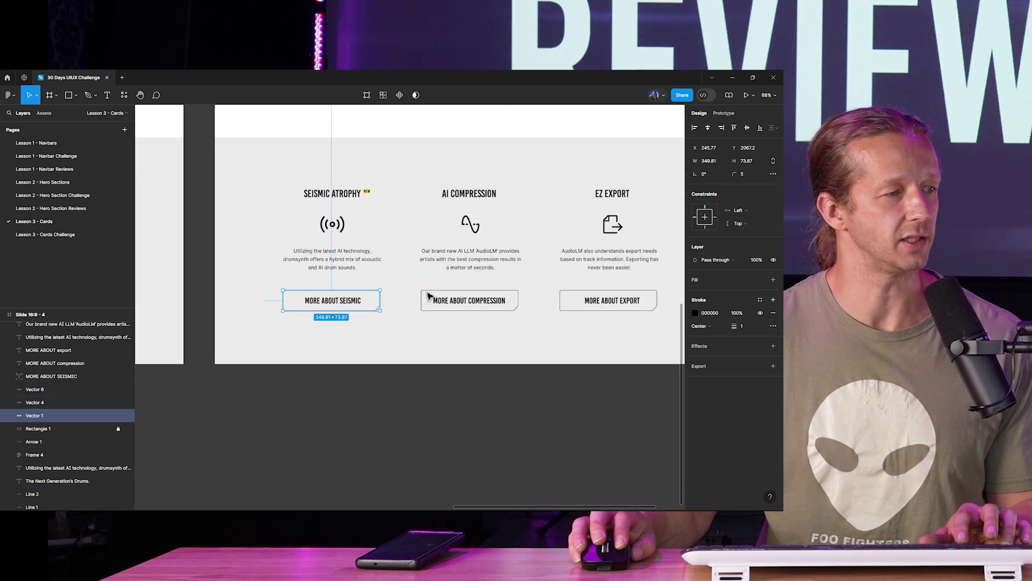
shift+click(455, 291)
shift+click(571, 295)
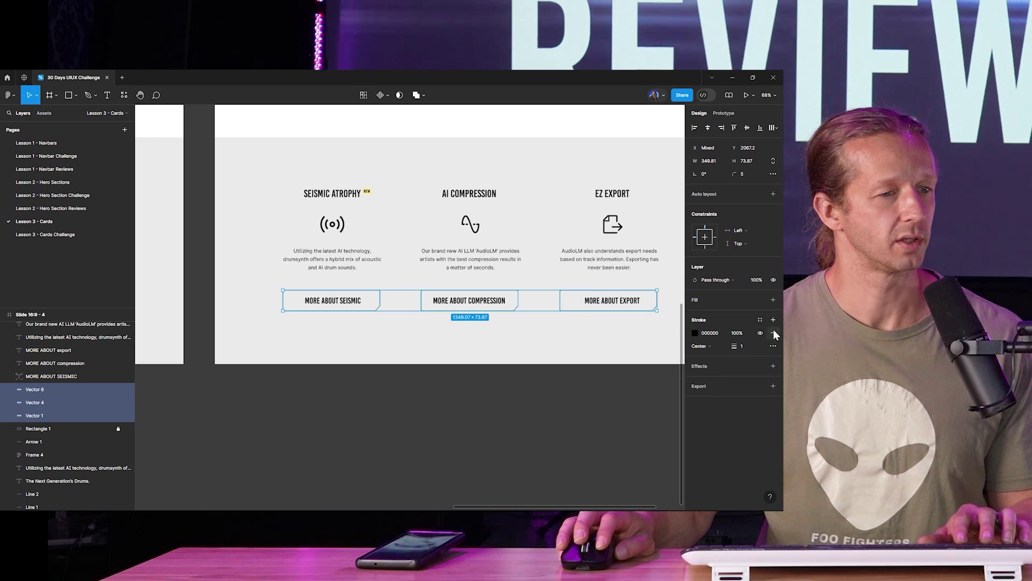
click(773, 300)
click(695, 313)
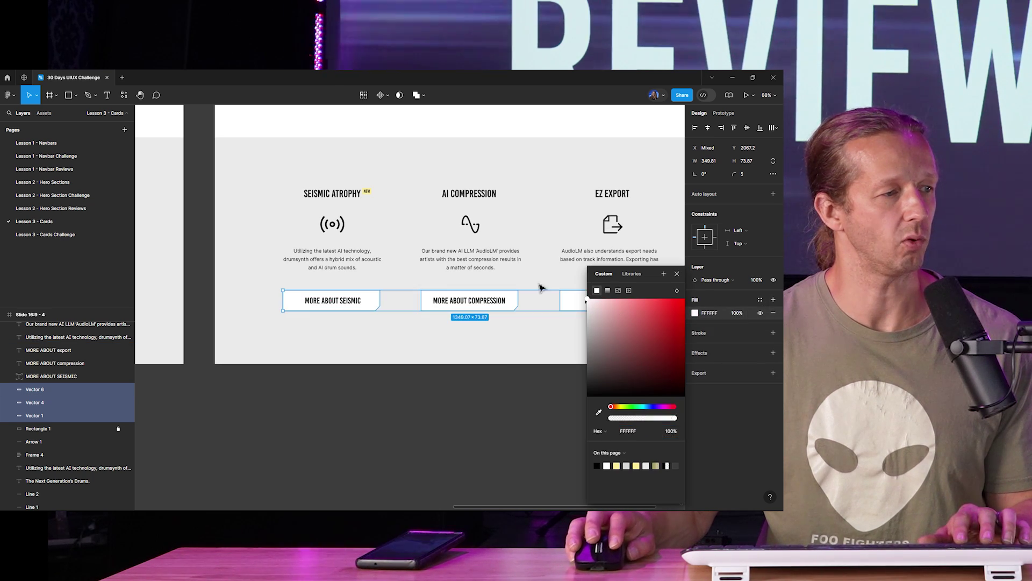
click(451, 395)
Compare the carded and background-free versions of the feature section across the two landing page frames
scroll(485, 378, down, 5)
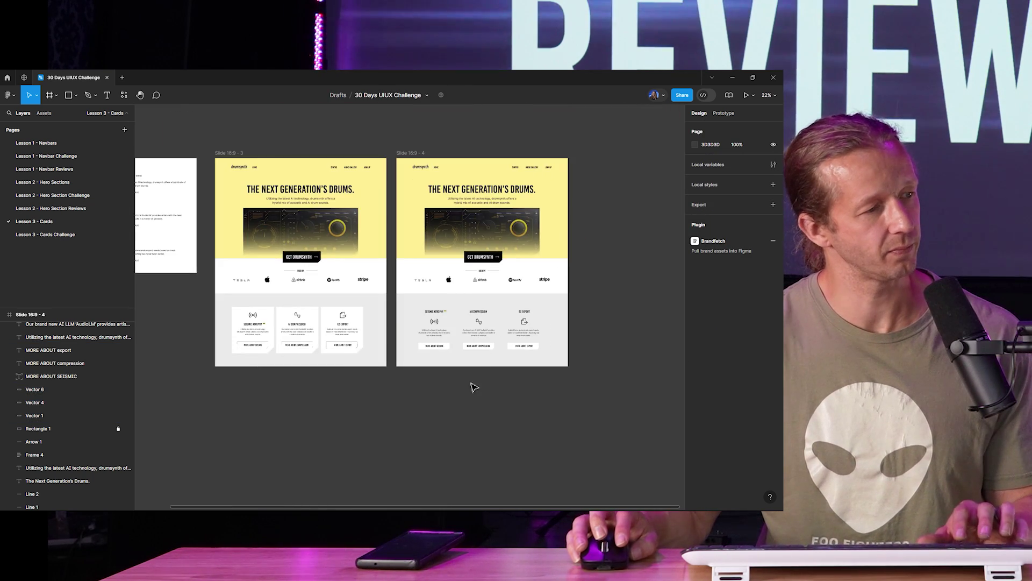
drag(463, 387, 566, 402)
scroll(387, 357, up, 5)
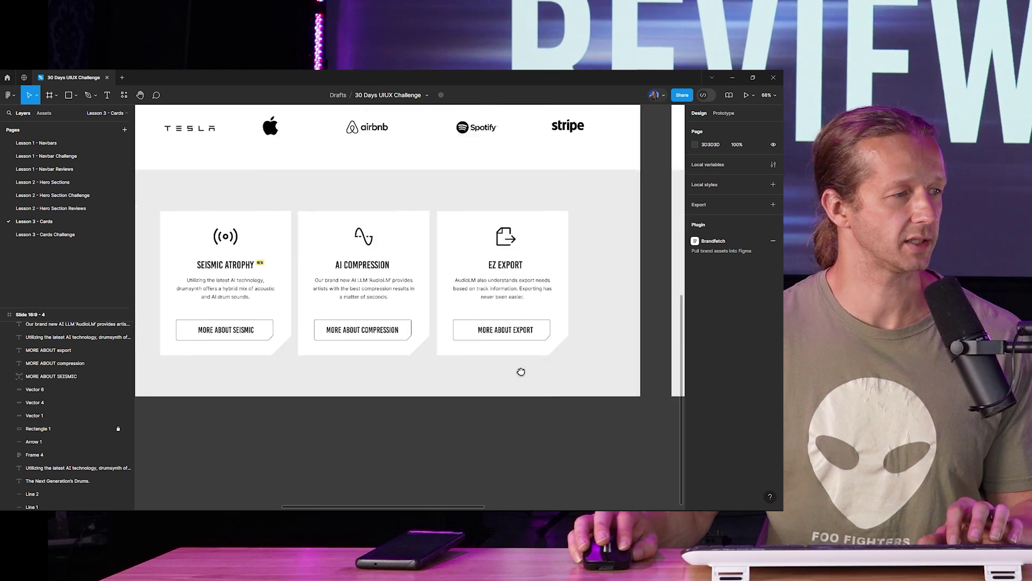
drag(523, 366, 505, 370)
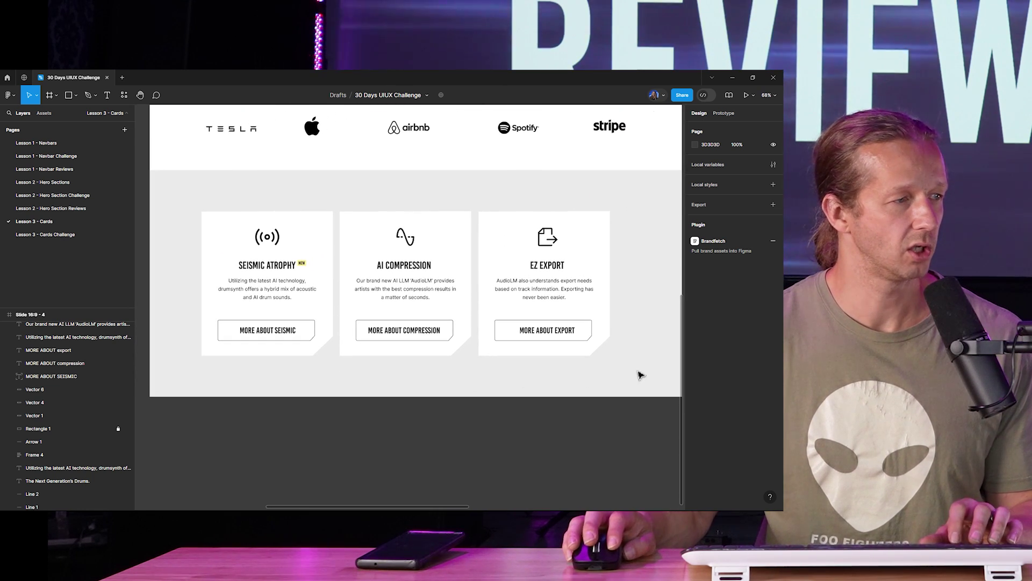
drag(640, 373, 249, 386)
drag(552, 385, 636, 361)
scroll(440, 368, down, 3)
scroll(422, 354, up, 4)
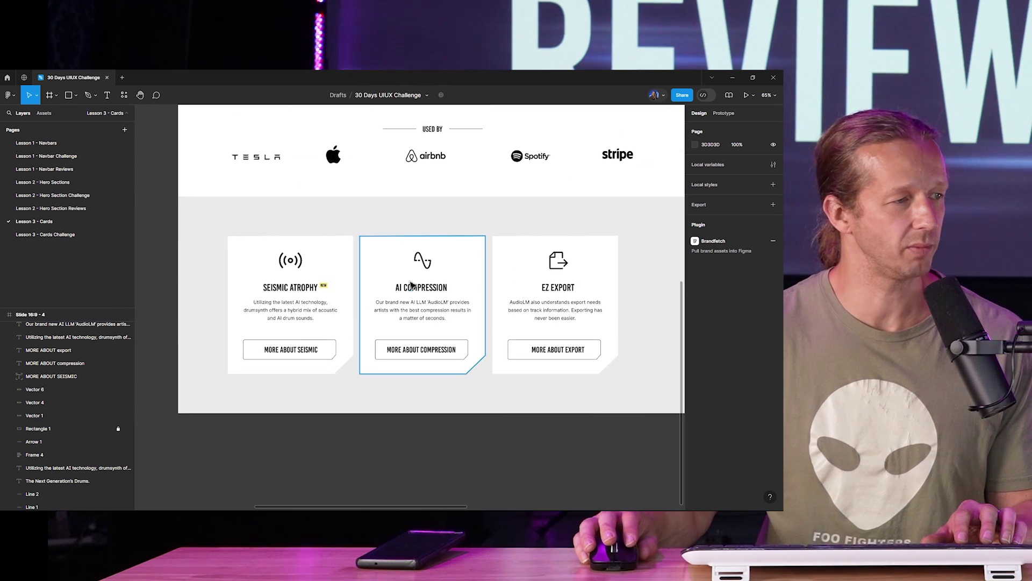
scroll(571, 301, up, 5)
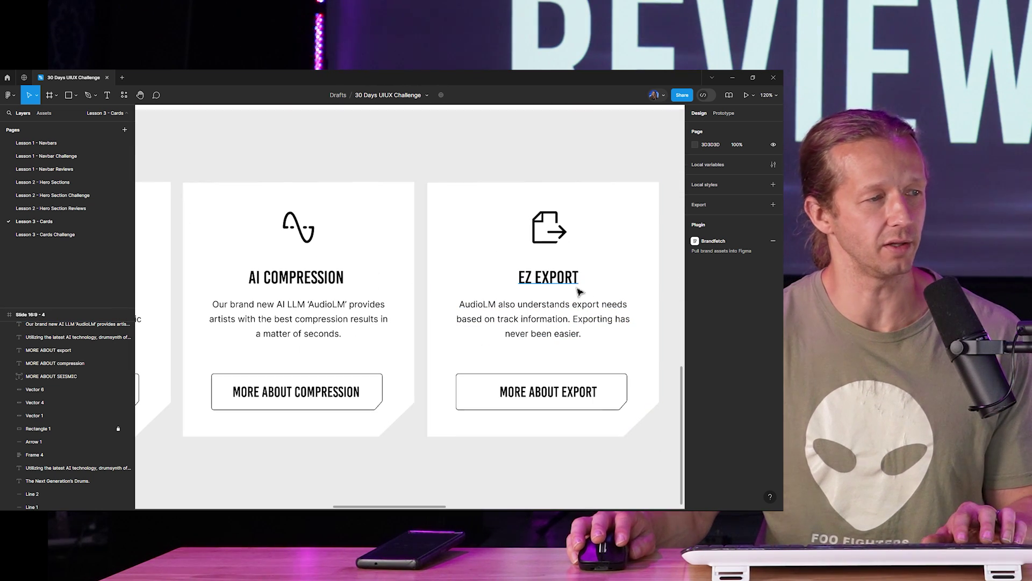
scroll(591, 257, down, 5)
drag(610, 303, 340, 336)
drag(507, 332, 335, 335)
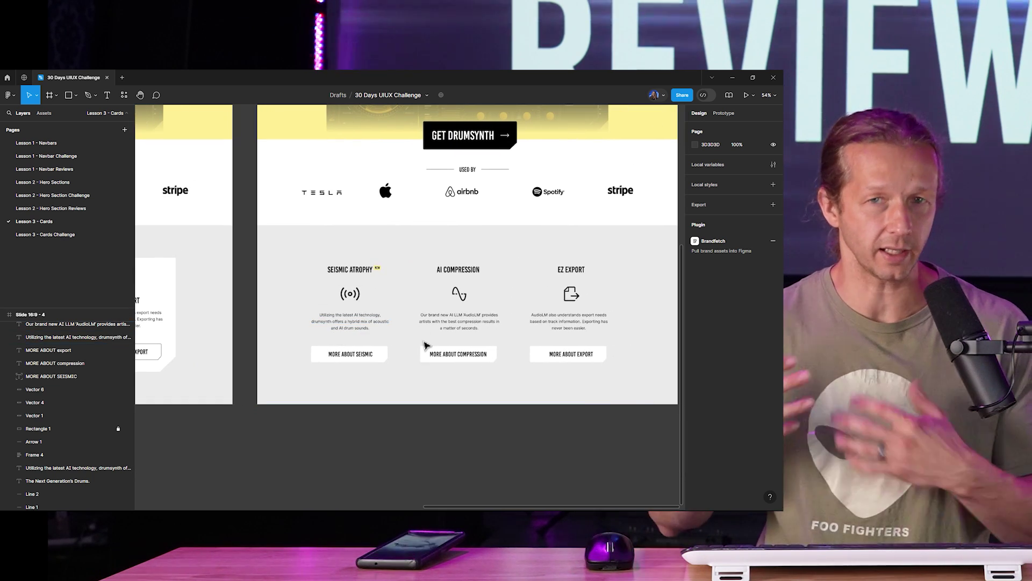
scroll(425, 345, down, 5)
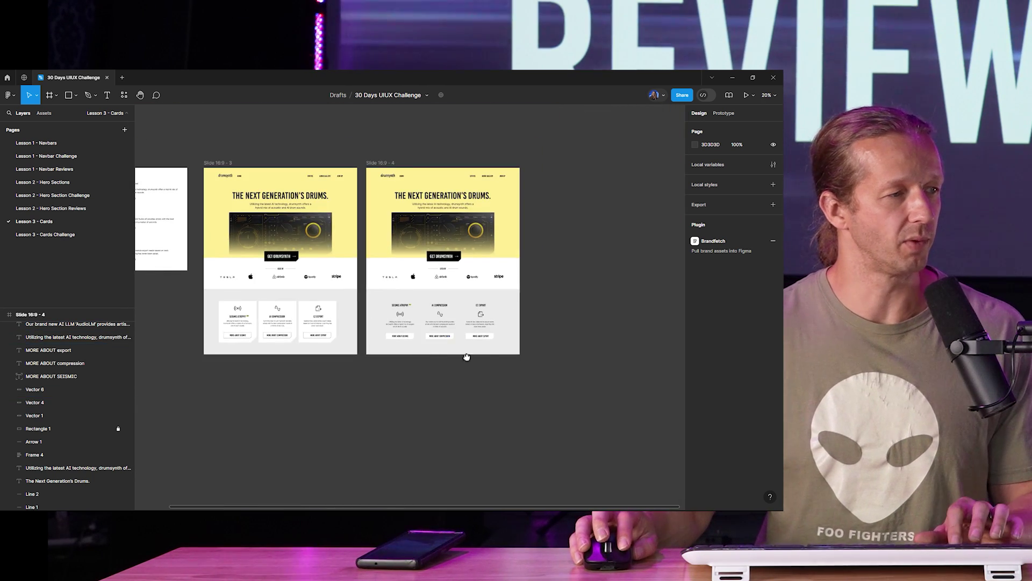
scroll(483, 322, left, 2)
scroll(505, 312, up, 3)
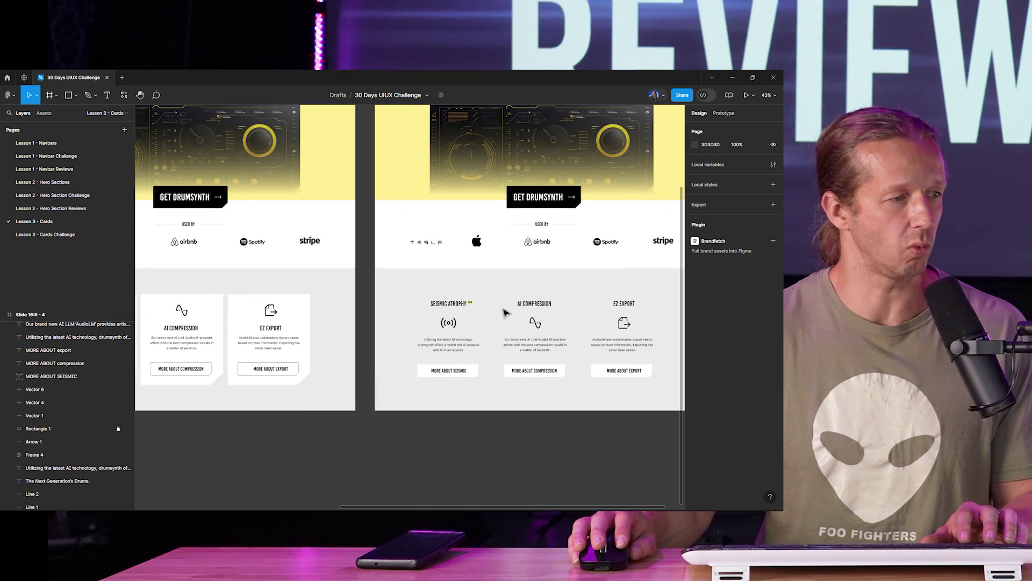
scroll(505, 312, down, 3)
drag(519, 331, 576, 337)
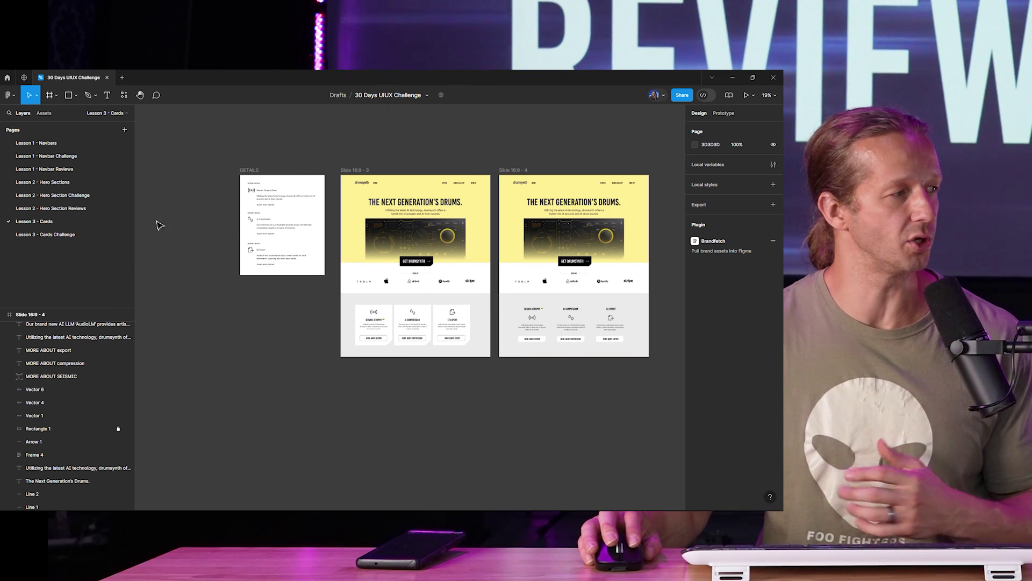
Open the Lesson 3 - Cards Challenge page and examine the FRAG perfume landing page, its details sheet and empty lower section
click(63, 234)
scroll(453, 168, right, 1)
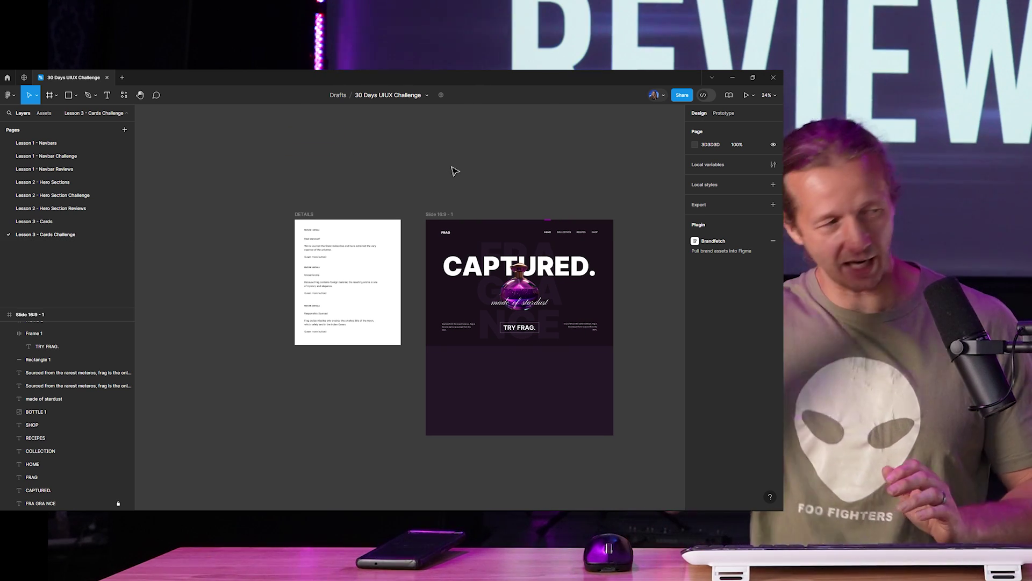
scroll(557, 307, up, 5)
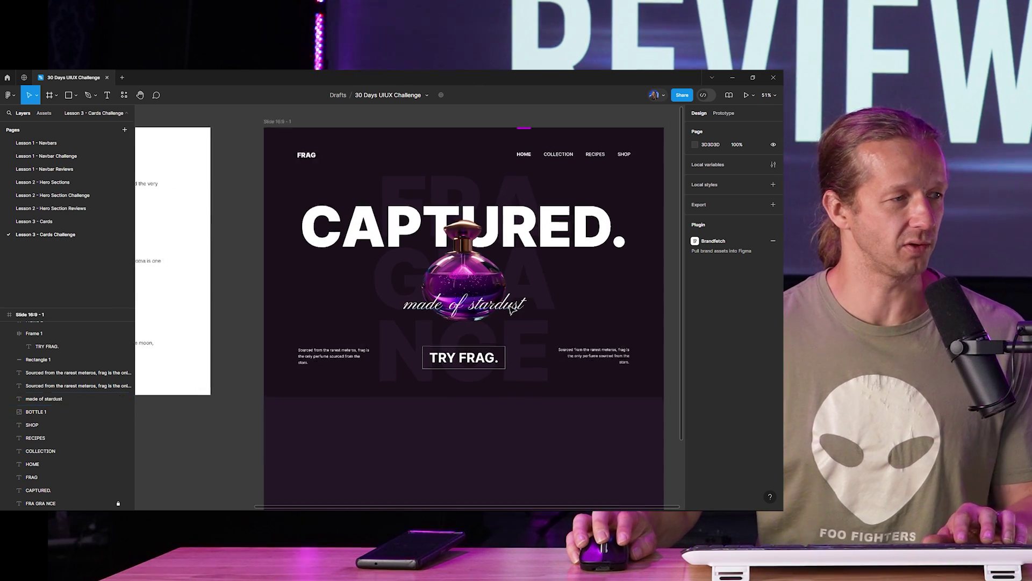
drag(543, 298, 545, 300)
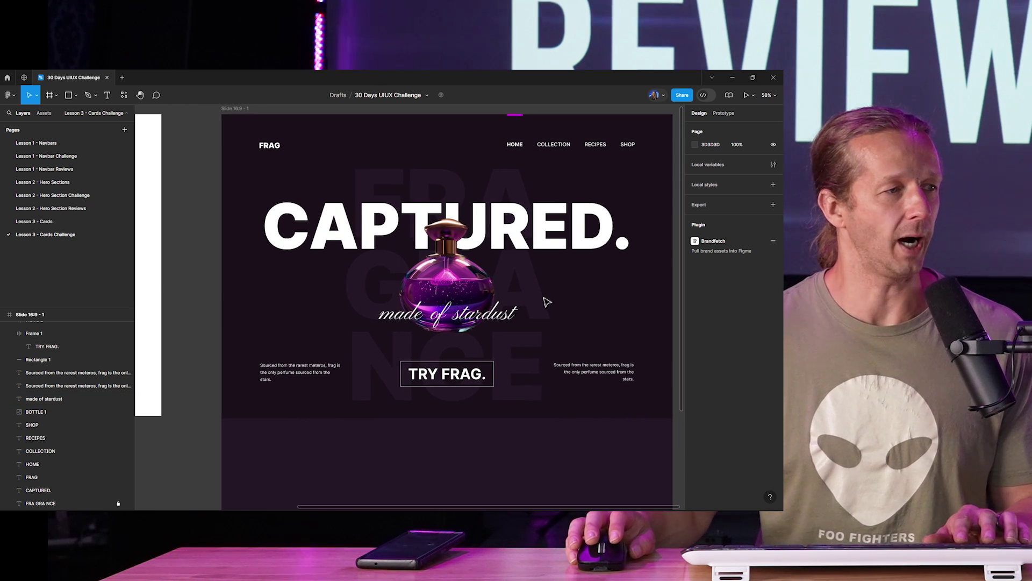
click(442, 290)
scroll(441, 293, up, 5)
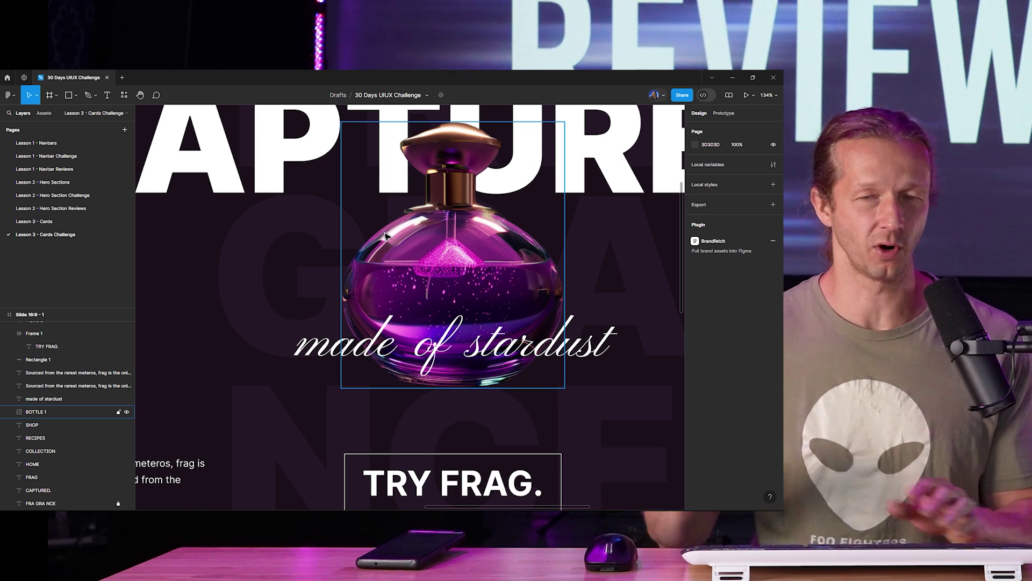
scroll(422, 267, down, 5)
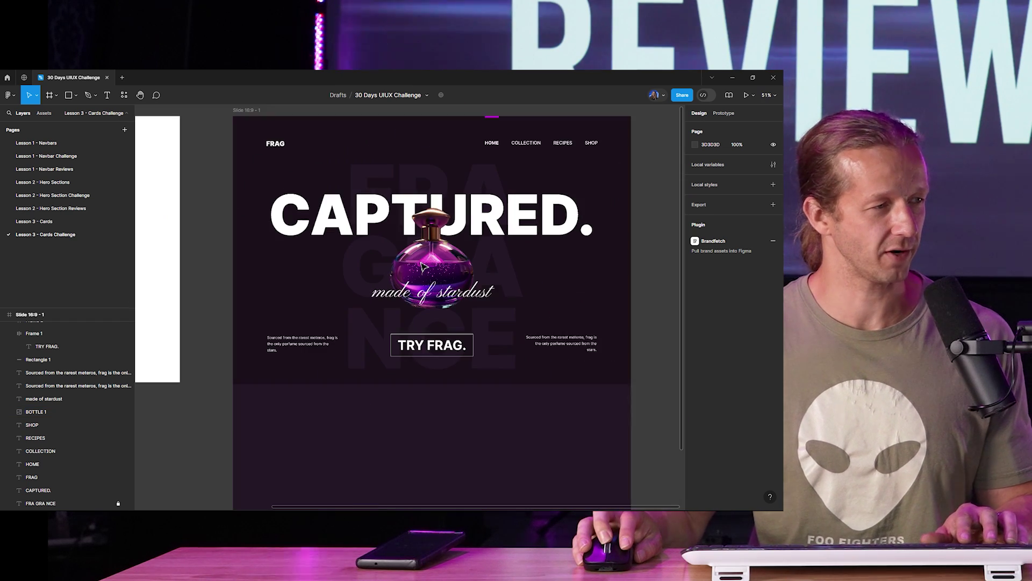
scroll(450, 269, up, 2)
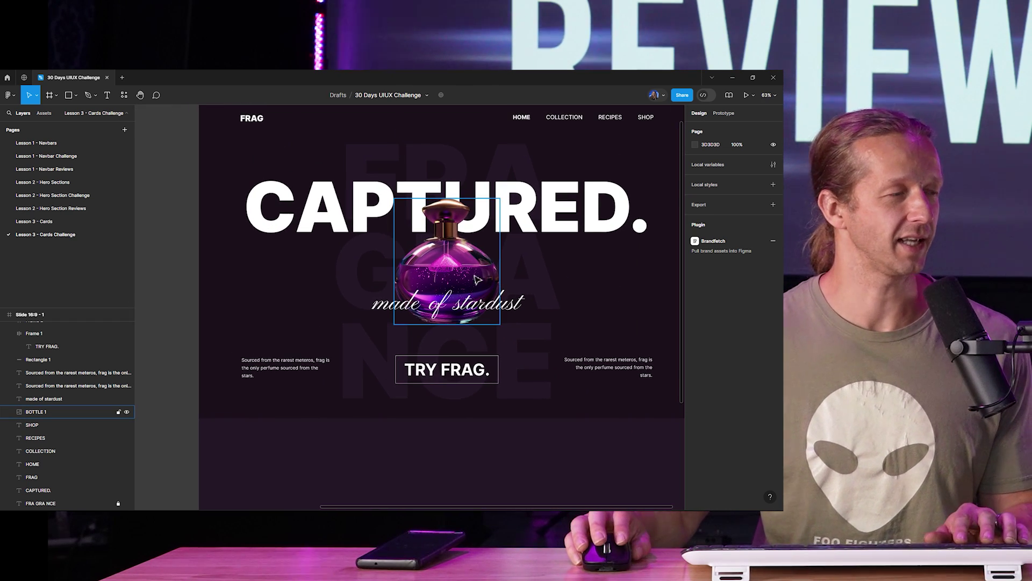
scroll(494, 312, down, 5)
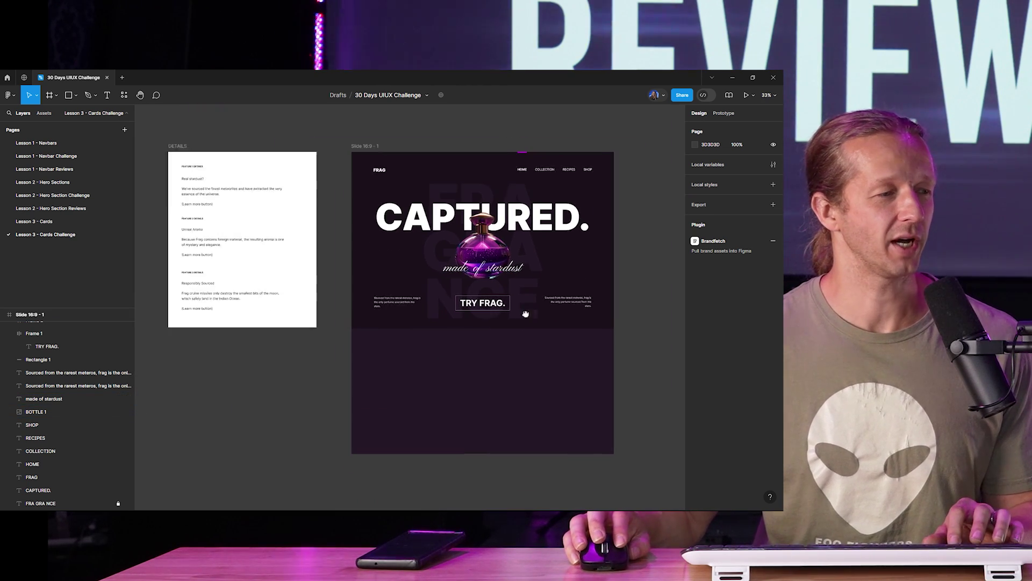
scroll(467, 344, up, 4)
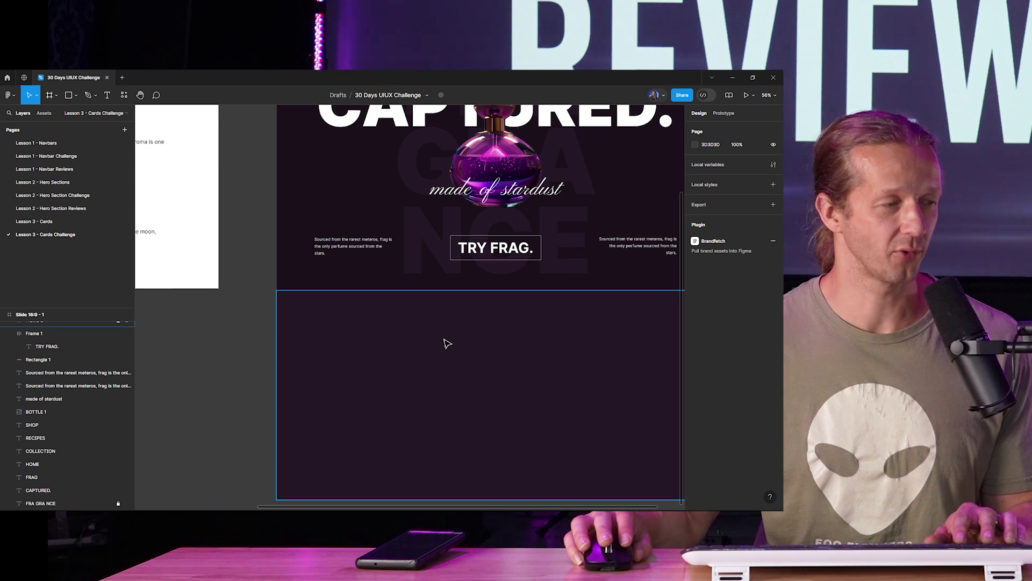
Read the headings, descriptions and button notes for all three features on the DETAILS sheet
drag(326, 318, 627, 435)
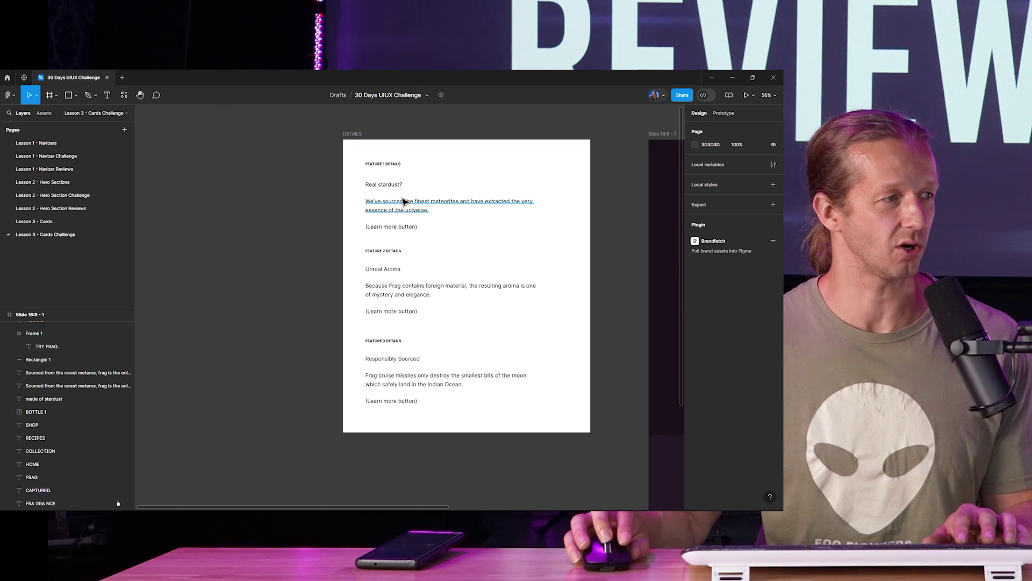
scroll(479, 240, up, 3)
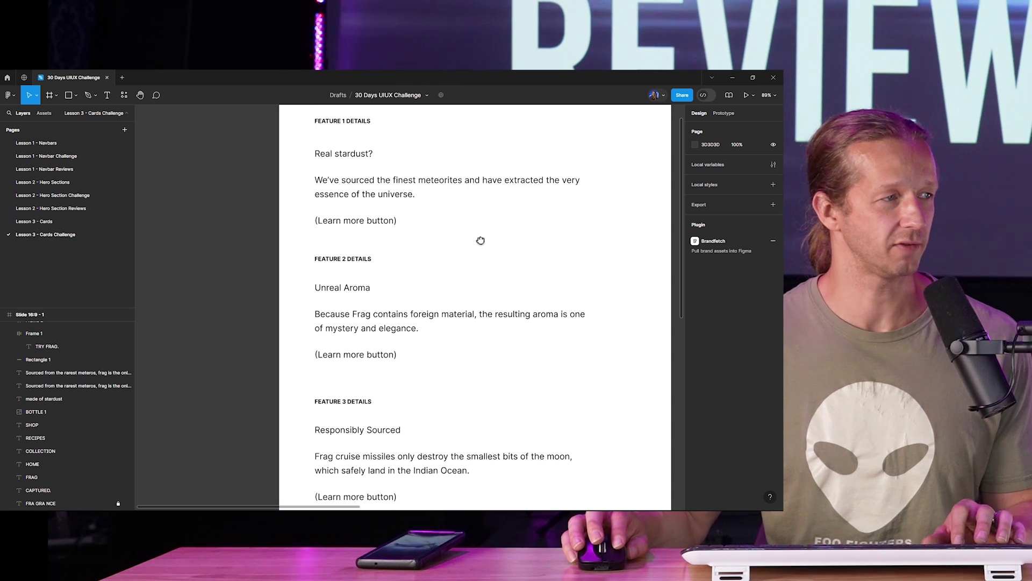
scroll(481, 241, down, 2)
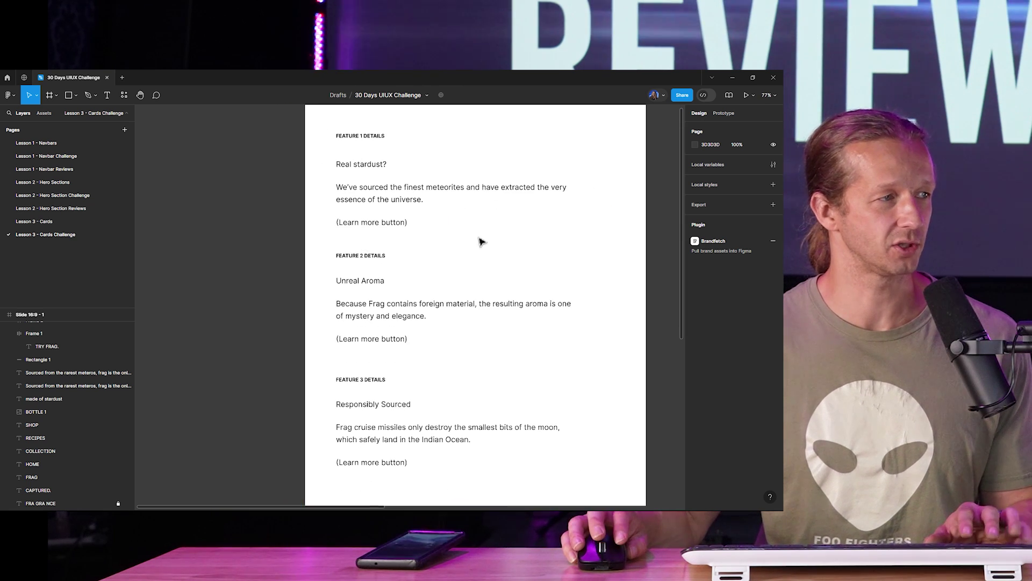
click(63, 222)
click(67, 232)
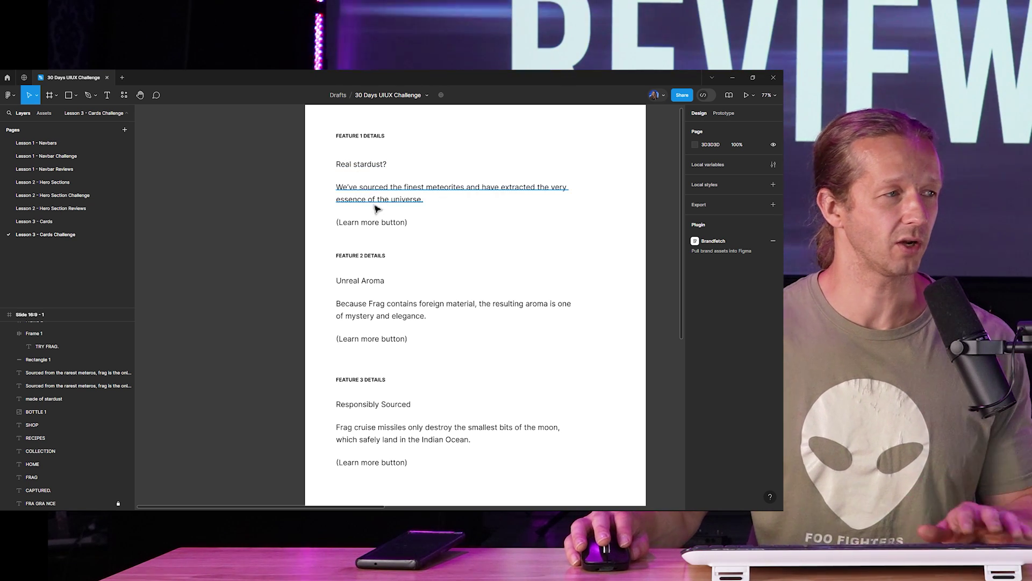
scroll(449, 183, down, 5)
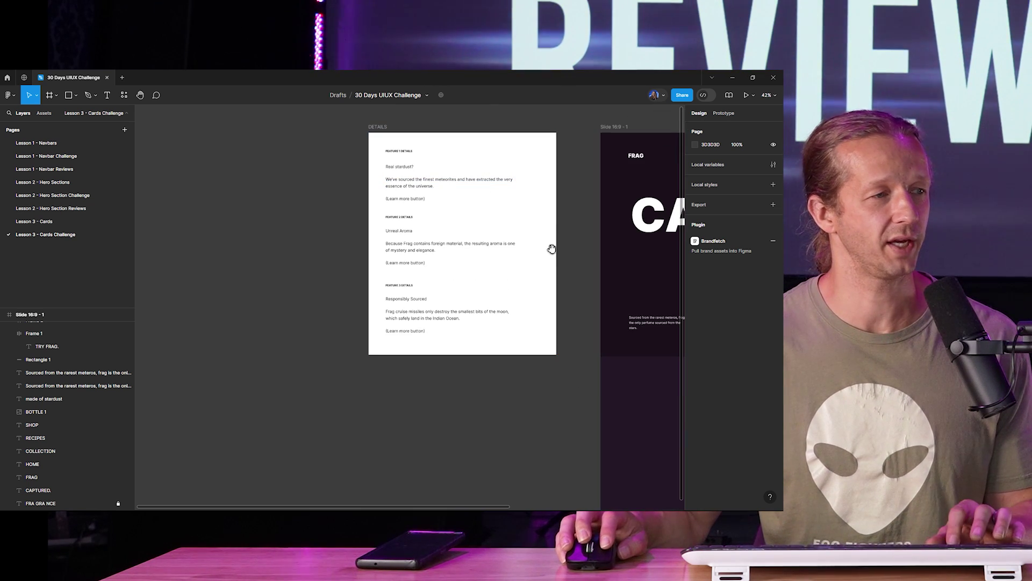
Examine the FRAG landing page's hero section and the empty section beneath it alongside the DETAILS sheet
drag(550, 247, 426, 234)
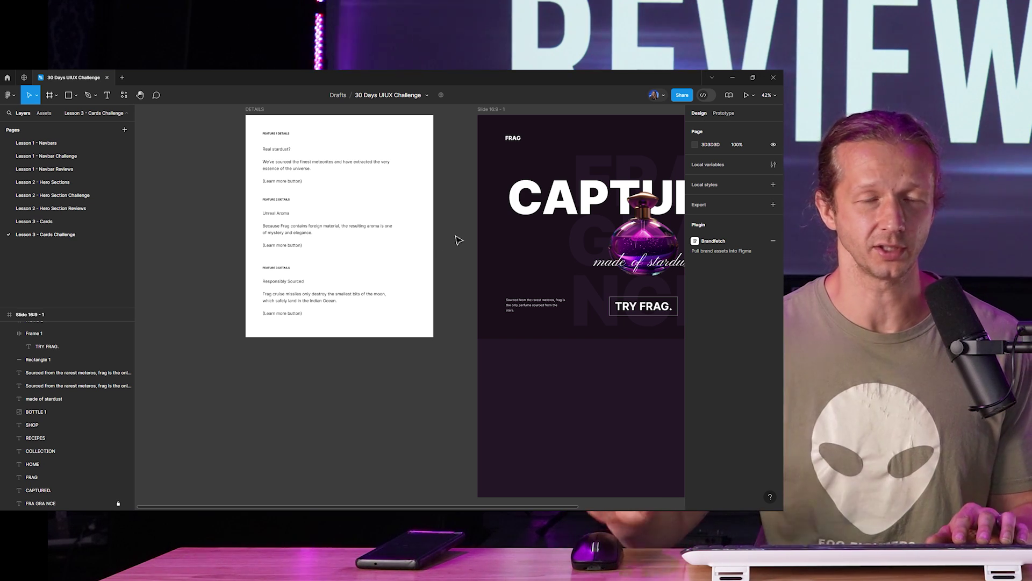
drag(459, 240, 439, 238)
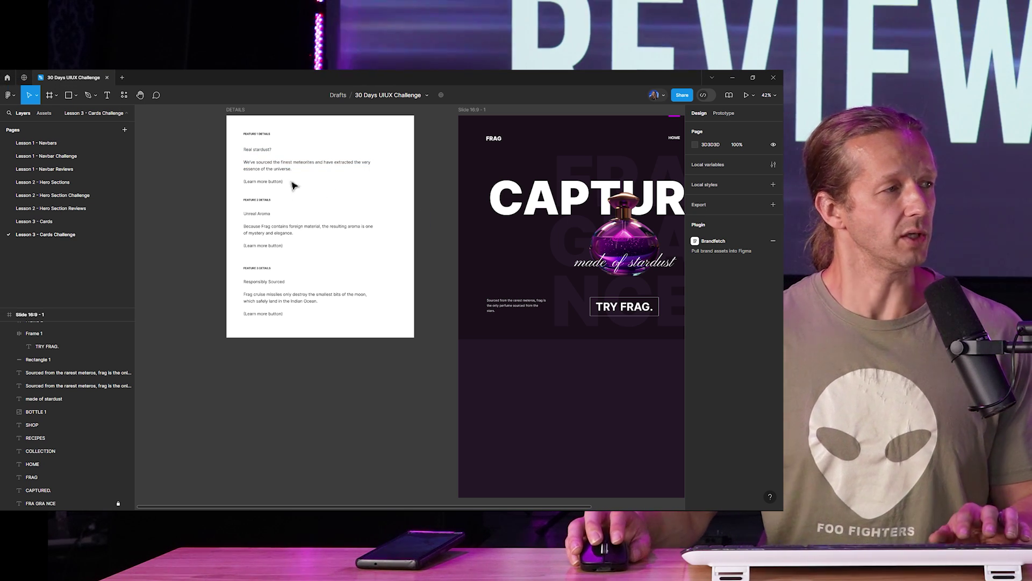
drag(490, 302, 387, 306)
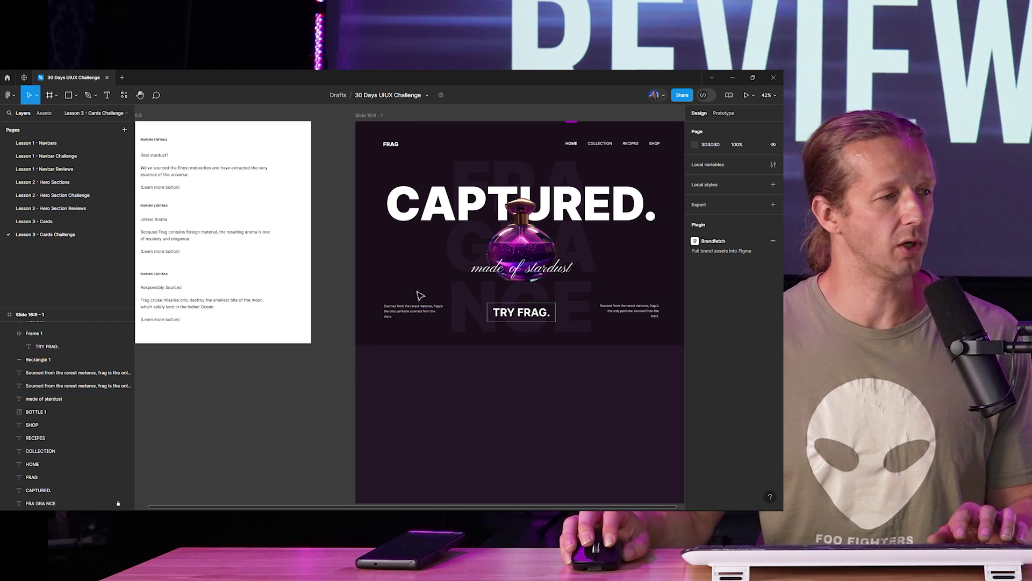
drag(563, 376, 537, 330)
scroll(447, 363, up, 3)
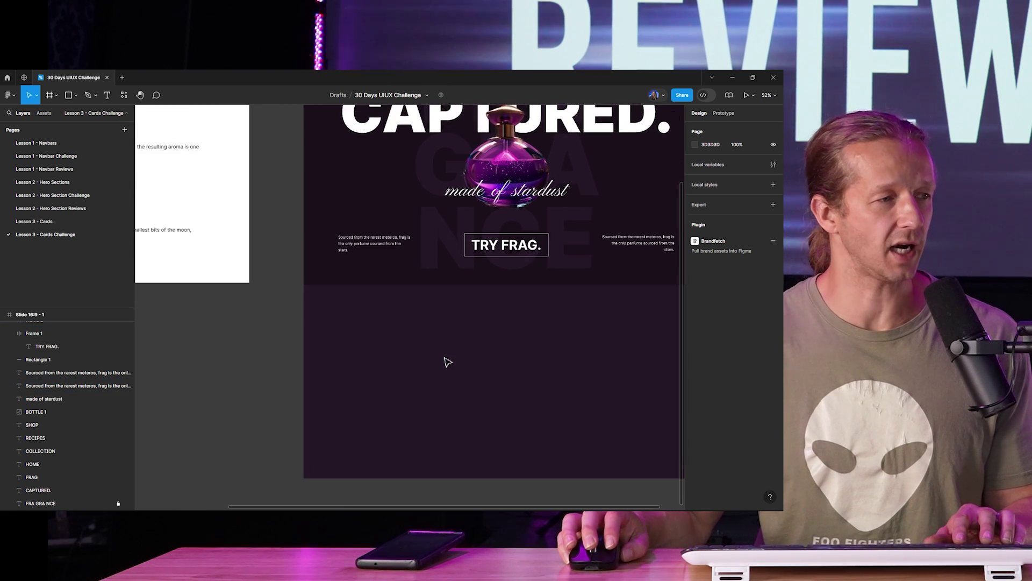
drag(466, 319, 405, 455)
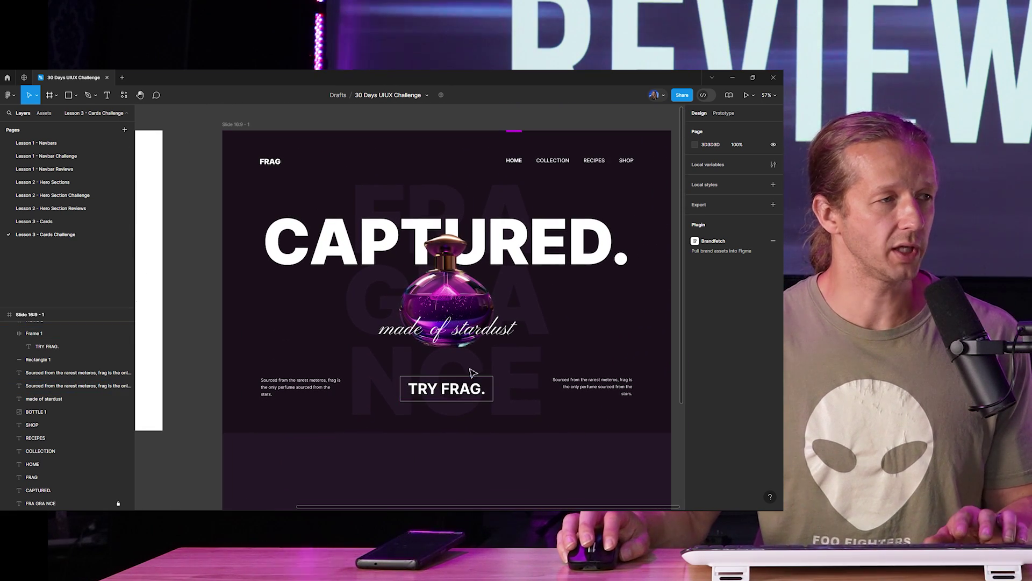
scroll(459, 288, up, 2)
scroll(462, 285, down, 2)
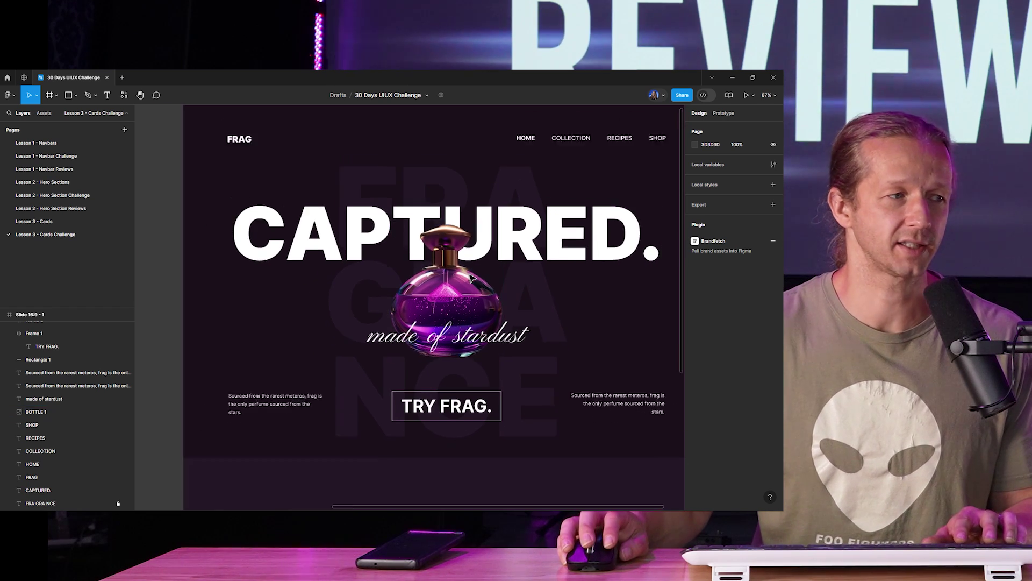
scroll(510, 271, up, 1)
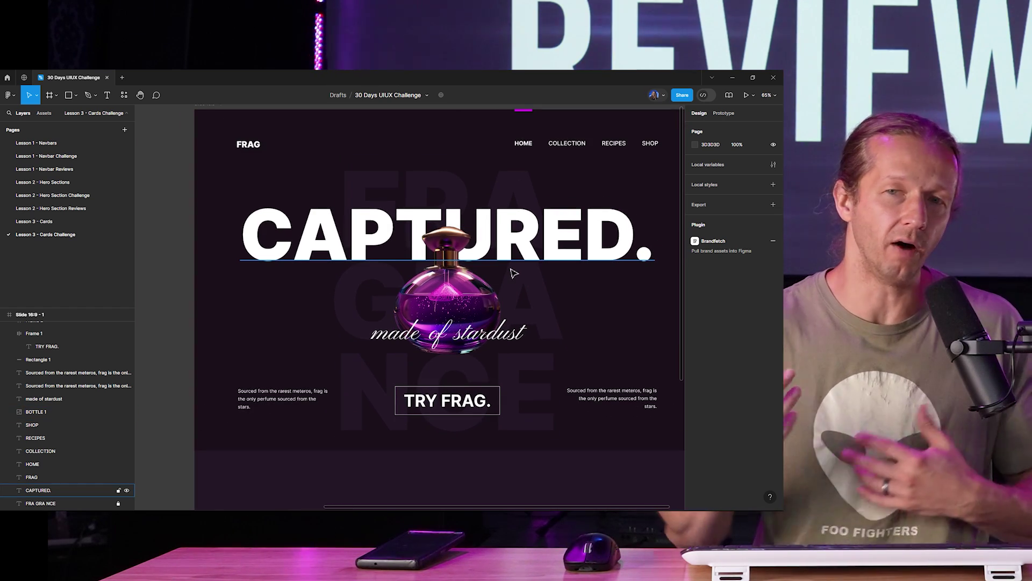
scroll(522, 286, down, 3)
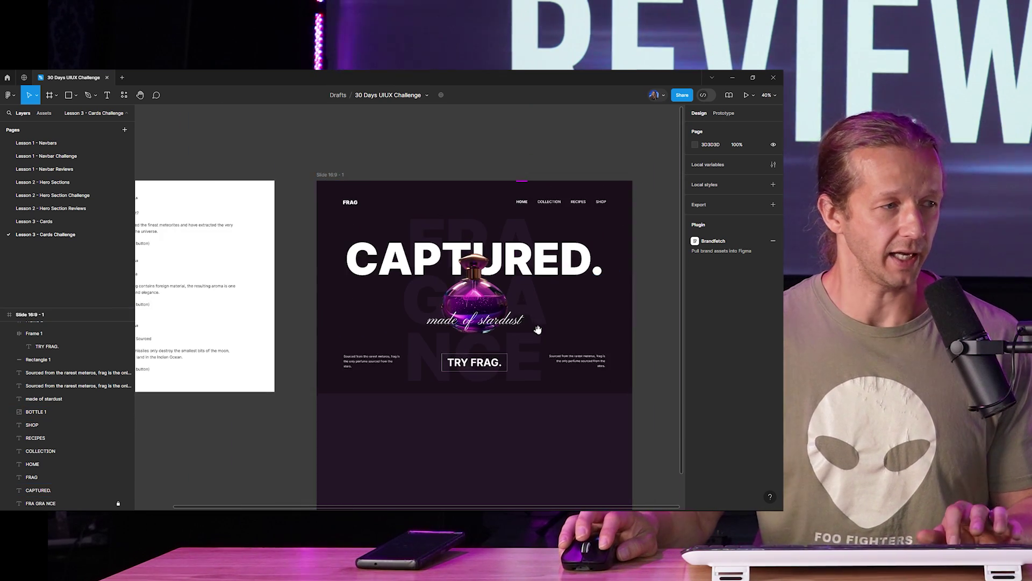
drag(537, 329, 544, 234)
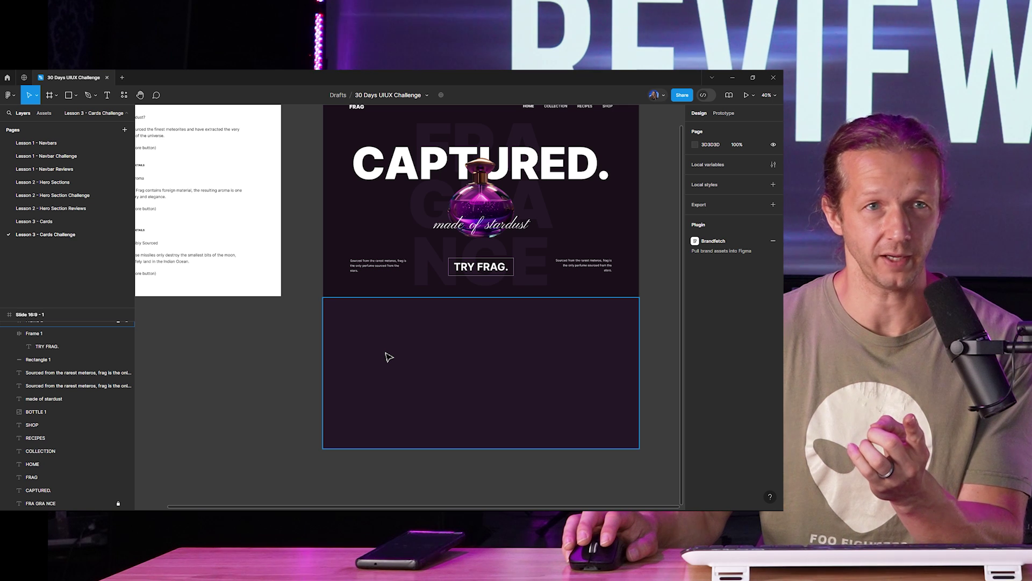
scroll(454, 269, up, 3)
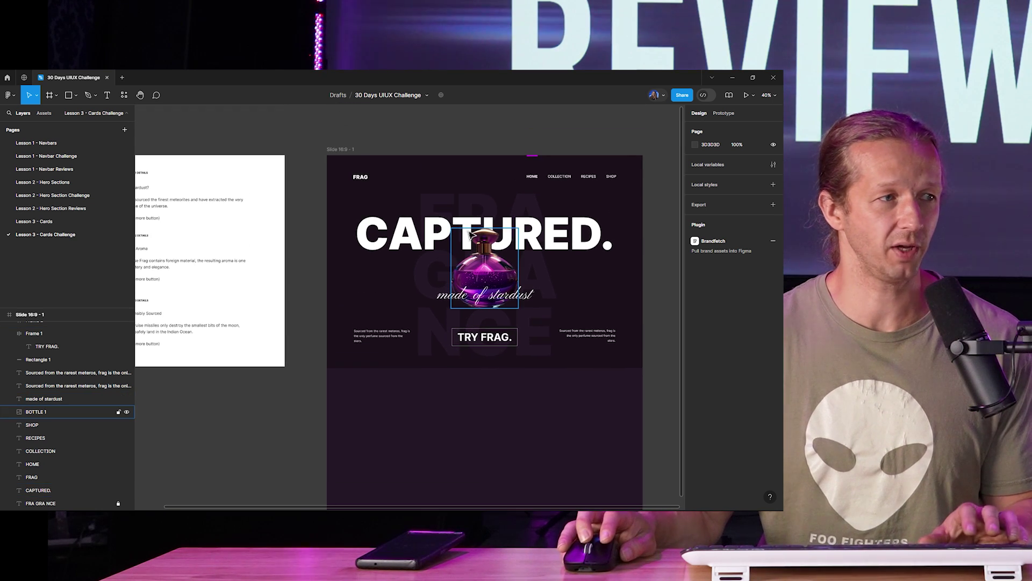
scroll(470, 235, up, 5)
Inspect the text properties of the CAPTURED. heading, the HOME link and the "made of stardust" tagline, leaving nothing selected
click(380, 237)
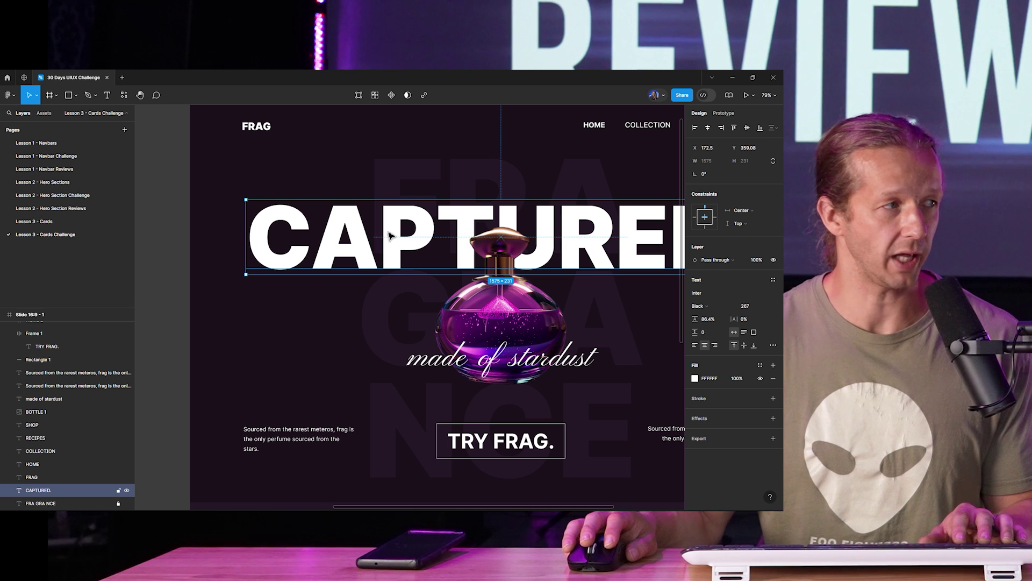
click(590, 127)
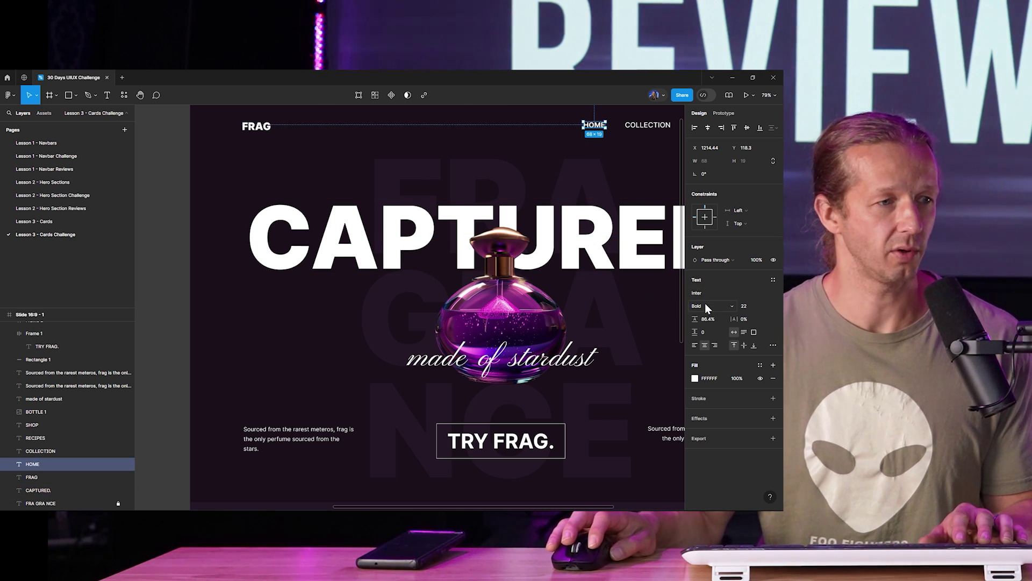
drag(527, 356, 528, 300)
click(508, 221)
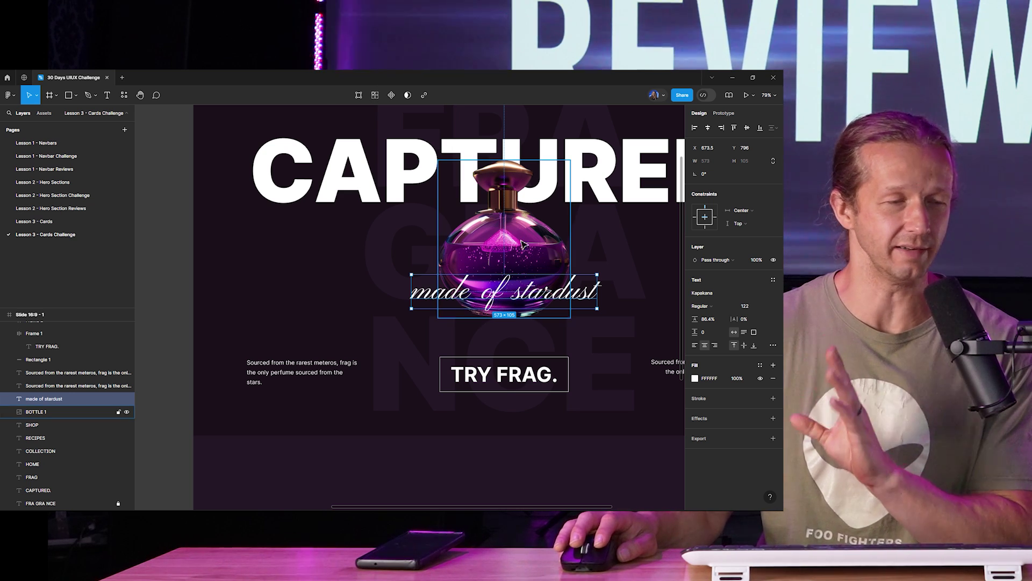
click(368, 310)
scroll(367, 310, down, 1)
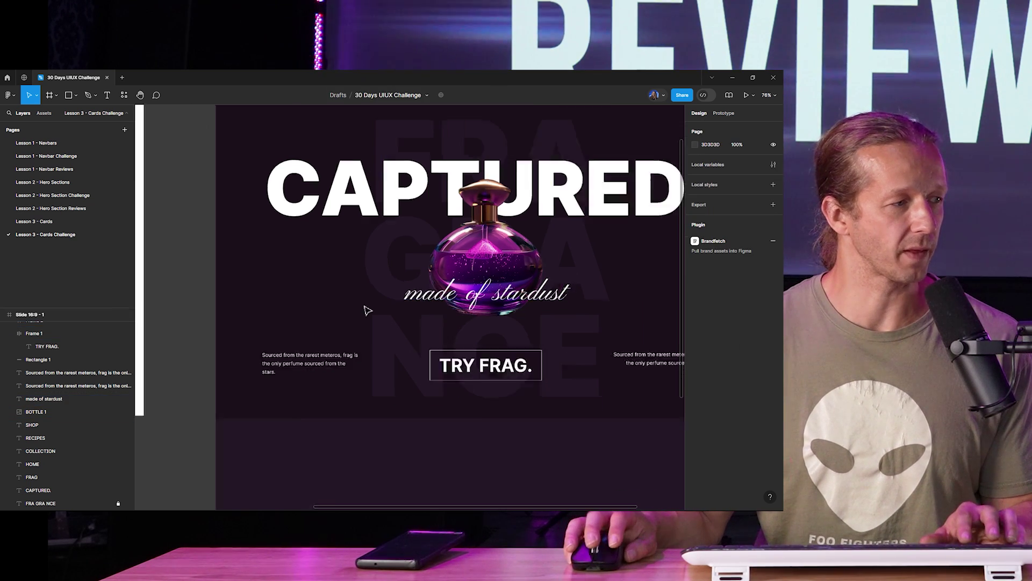
scroll(367, 311, down, 3)
scroll(380, 240, up, 3)
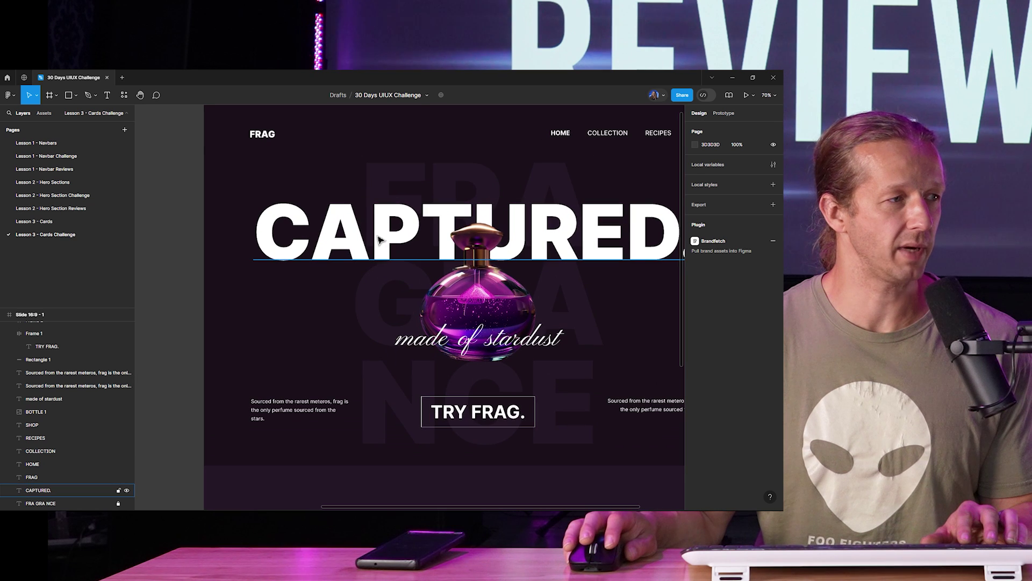
click(380, 240)
scroll(397, 256, down, 5)
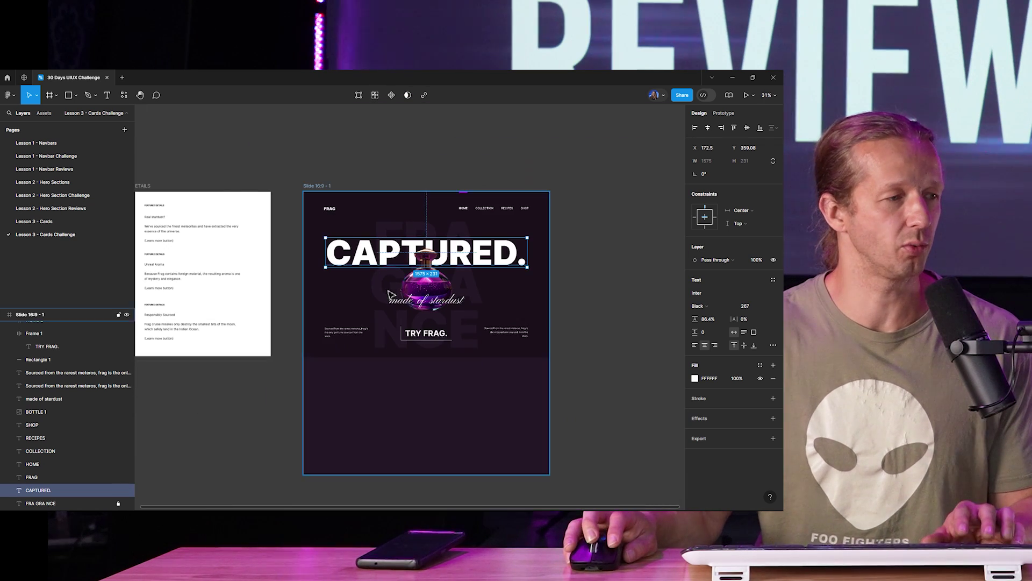
scroll(434, 337, down, 2)
click(433, 337)
click(304, 349)
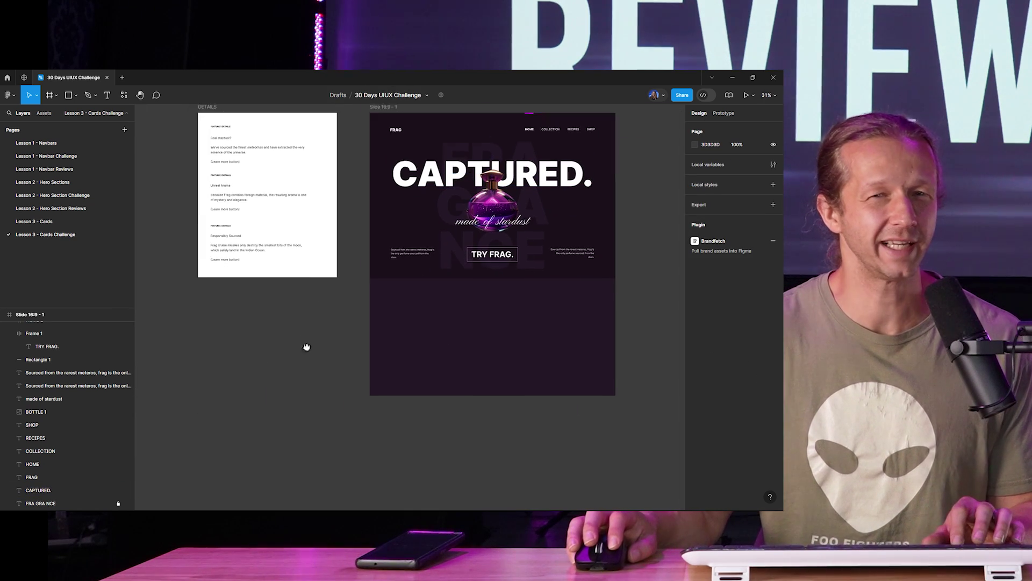
View the file's sharing options, including the link for copying, and close them
drag(306, 348, 350, 375)
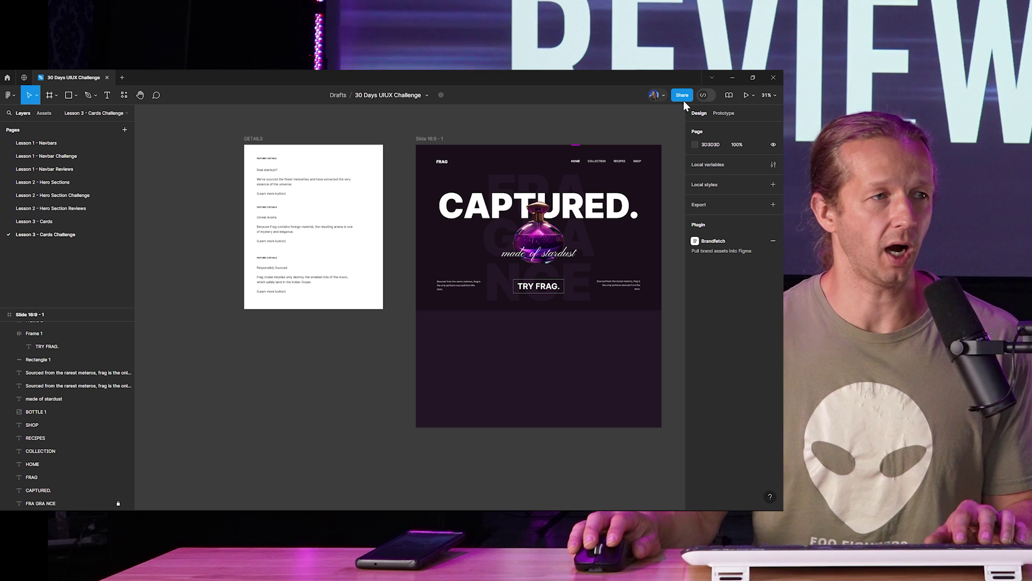
click(684, 100)
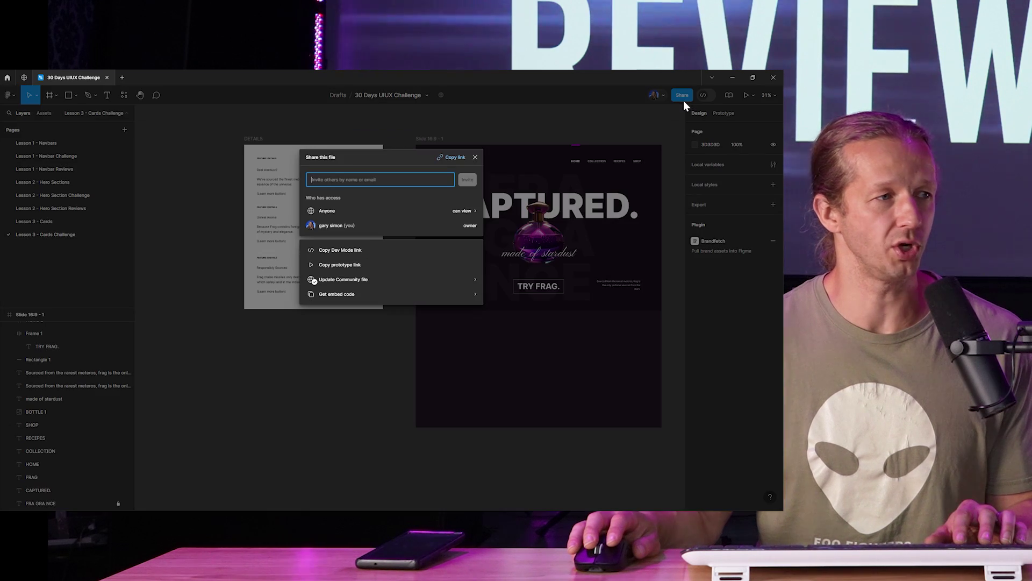
click(475, 157)
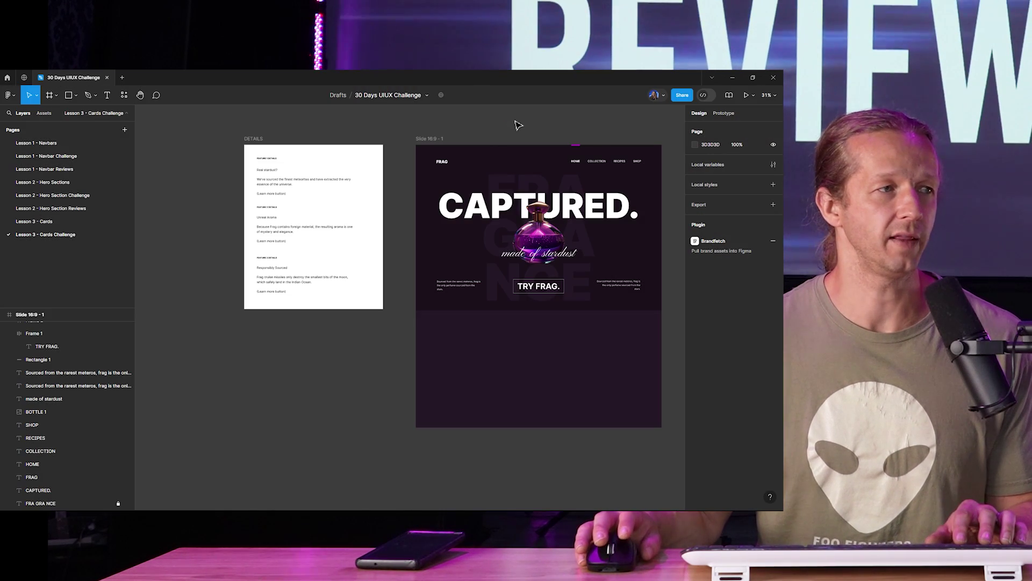
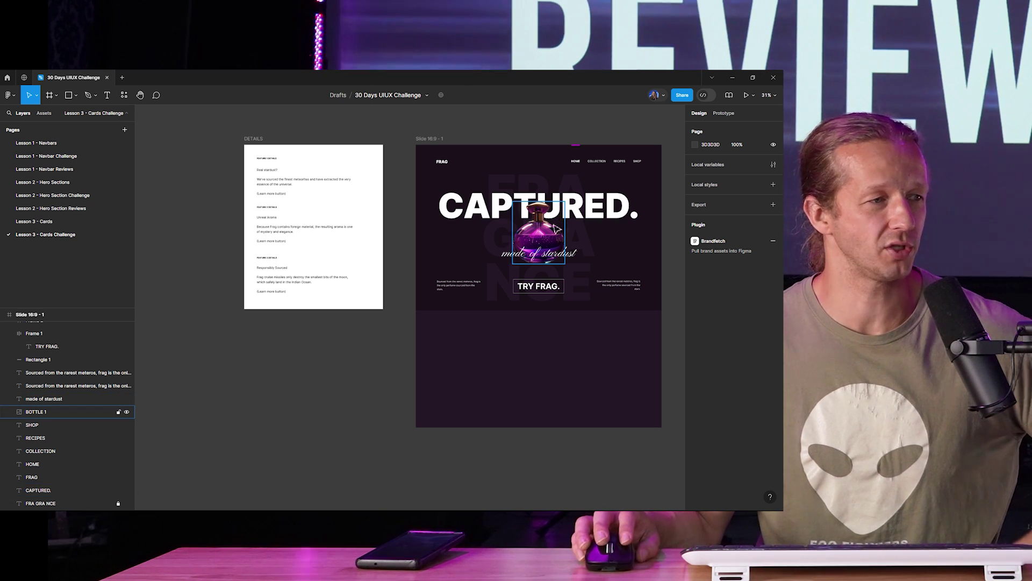
scroll(619, 265, up, 3)
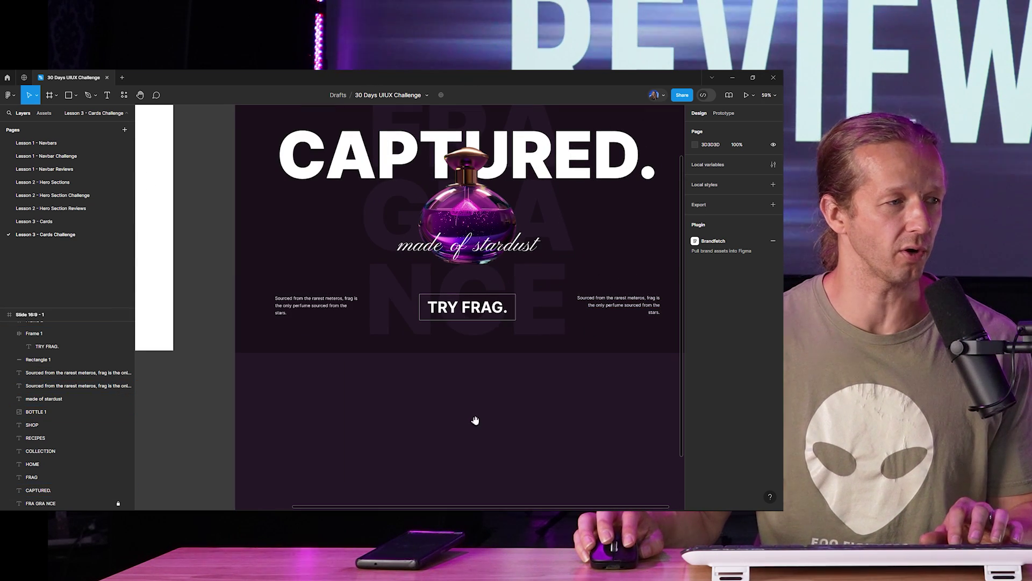
scroll(475, 419, down, 2)
scroll(523, 261, down, 3)
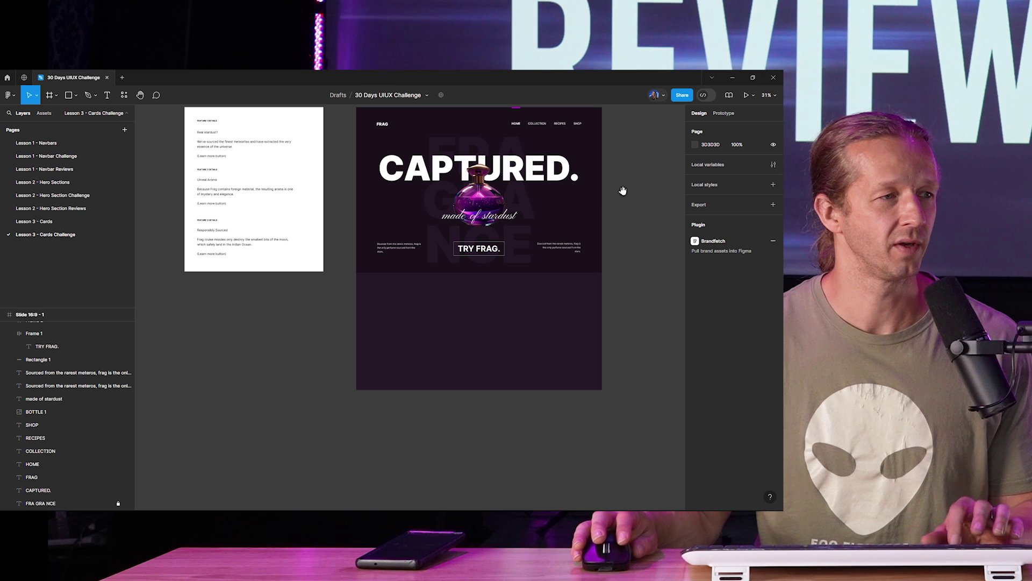
drag(622, 190, 644, 266)
drag(520, 159, 563, 151)
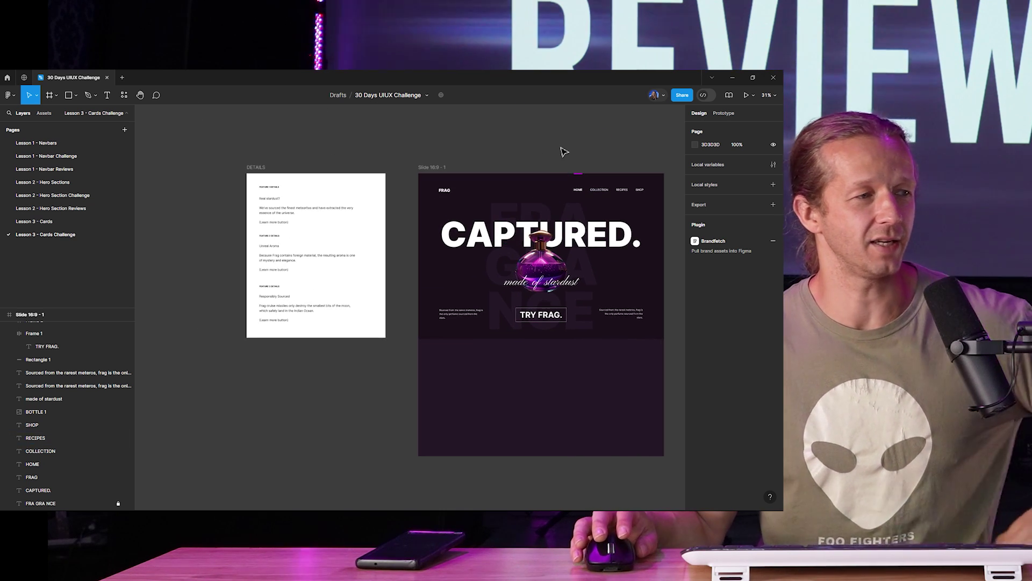